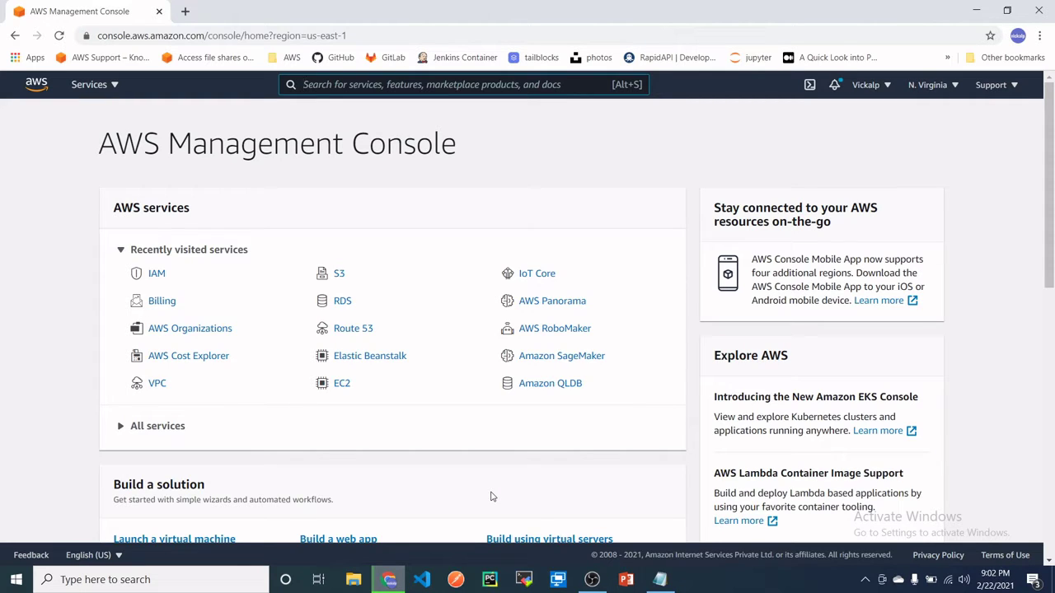
- Search for 'iam', open IAM, and go to its Users list, which is empty
click(105, 86)
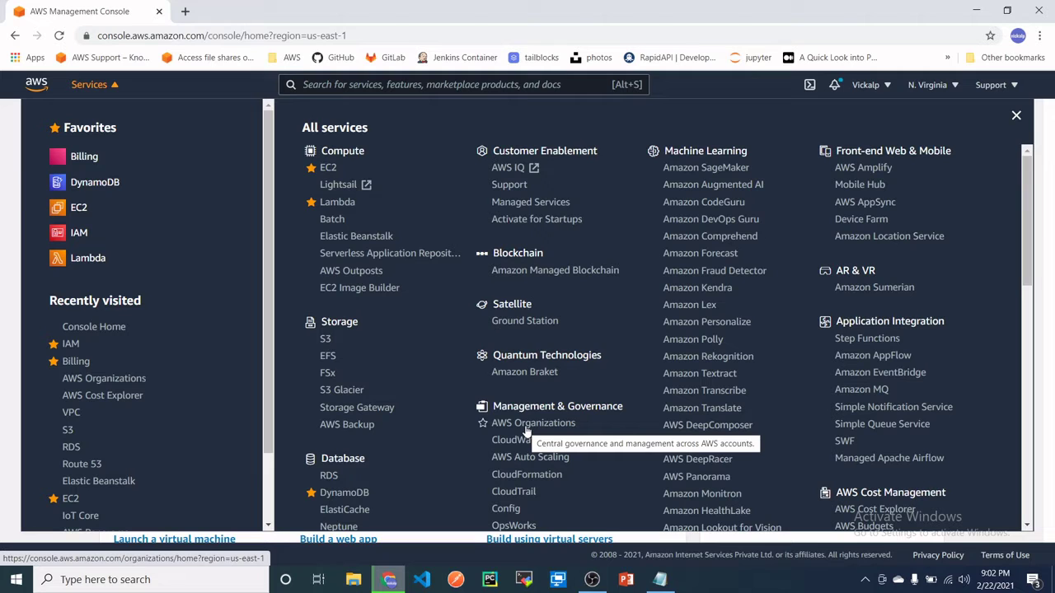
click(115, 88)
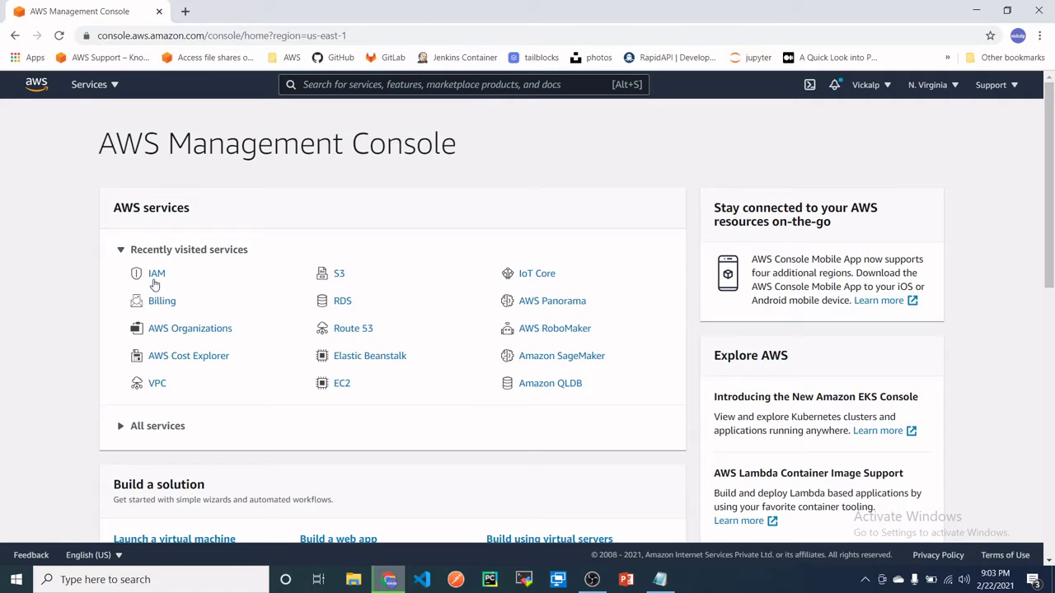
click(426, 83)
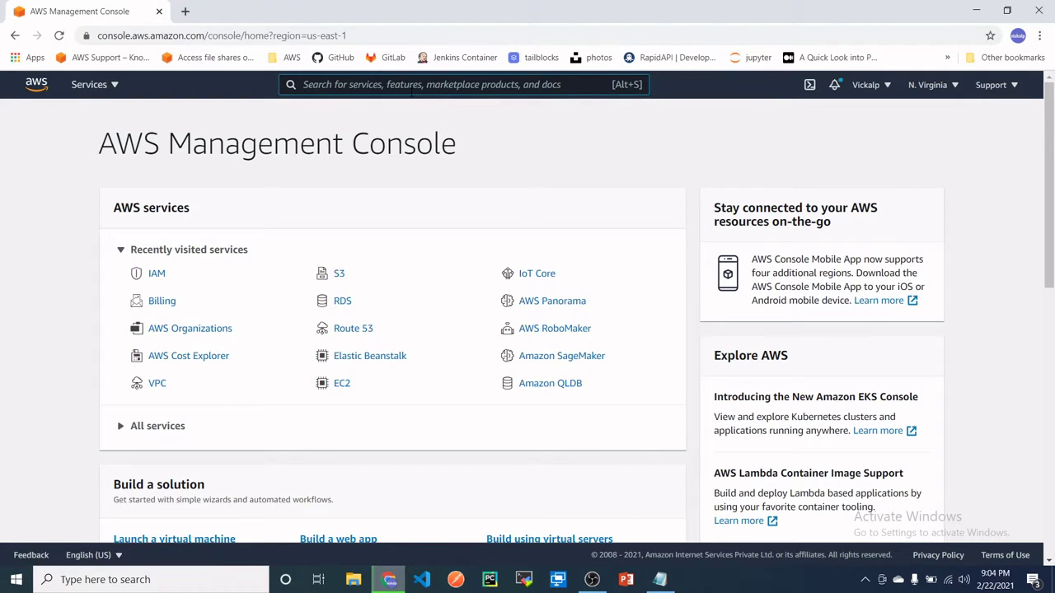
text(iam)
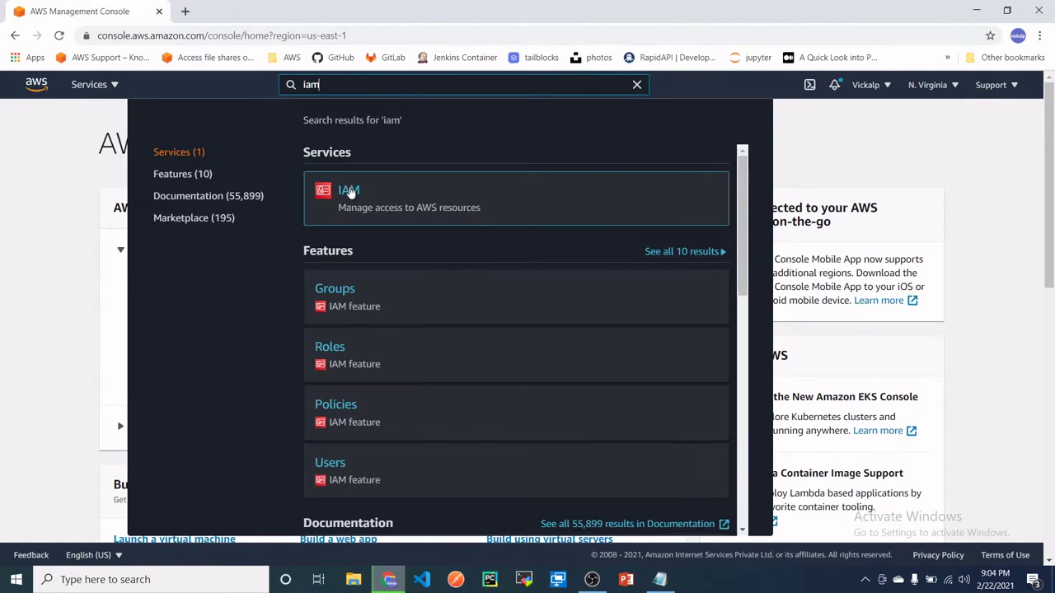
click(351, 196)
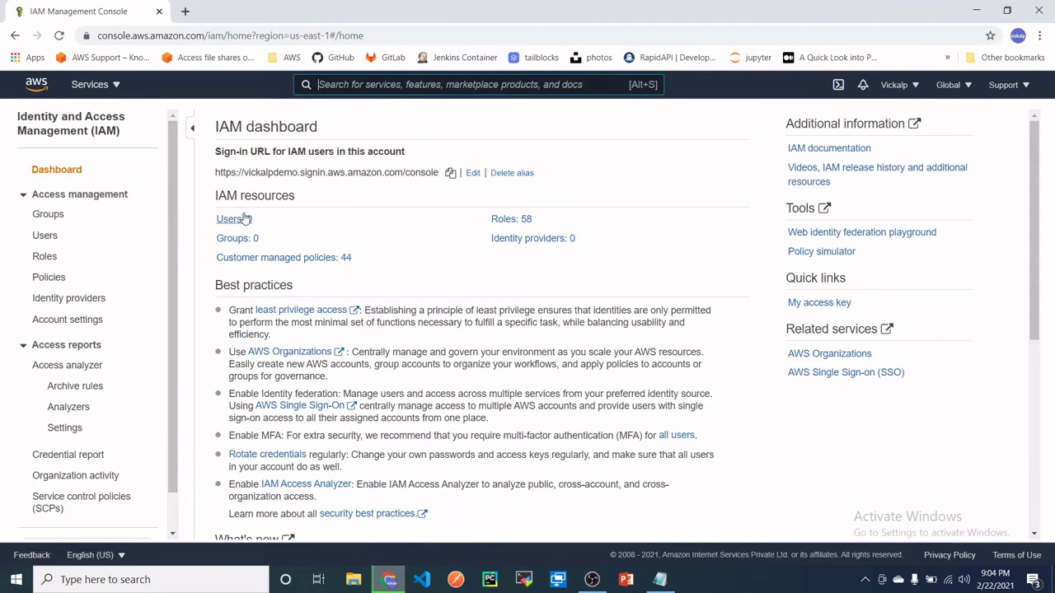
click(235, 219)
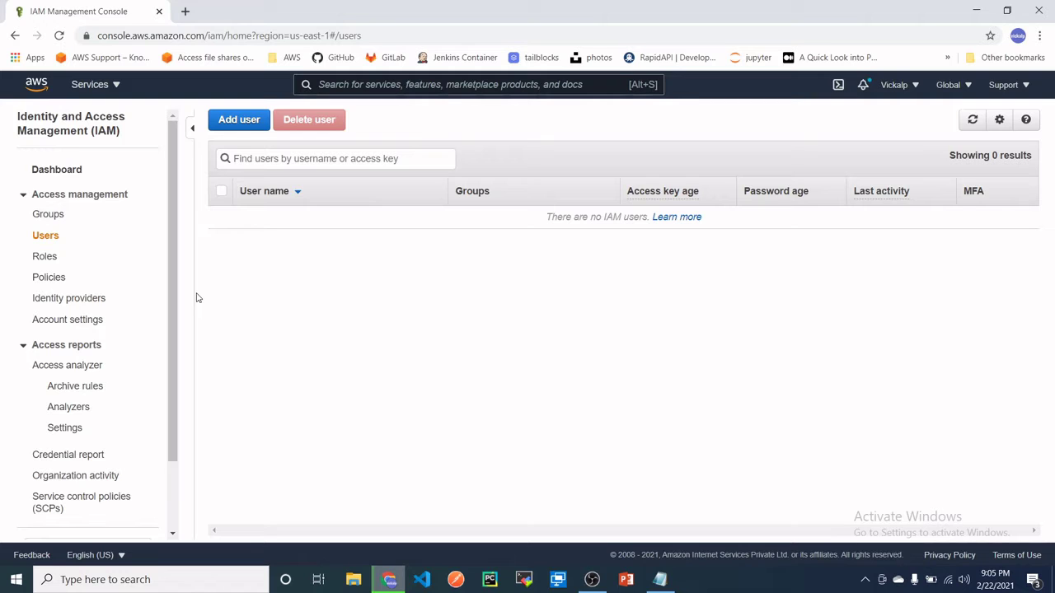
- Start a new IAM user and enter the user name admin
click(231, 119)
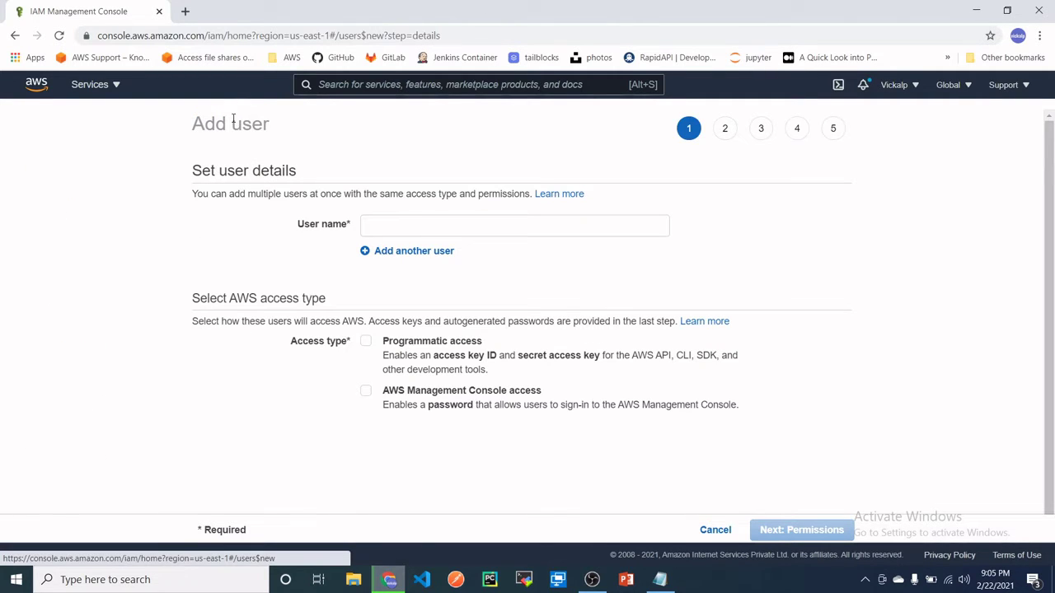
click(414, 223)
text(admin)
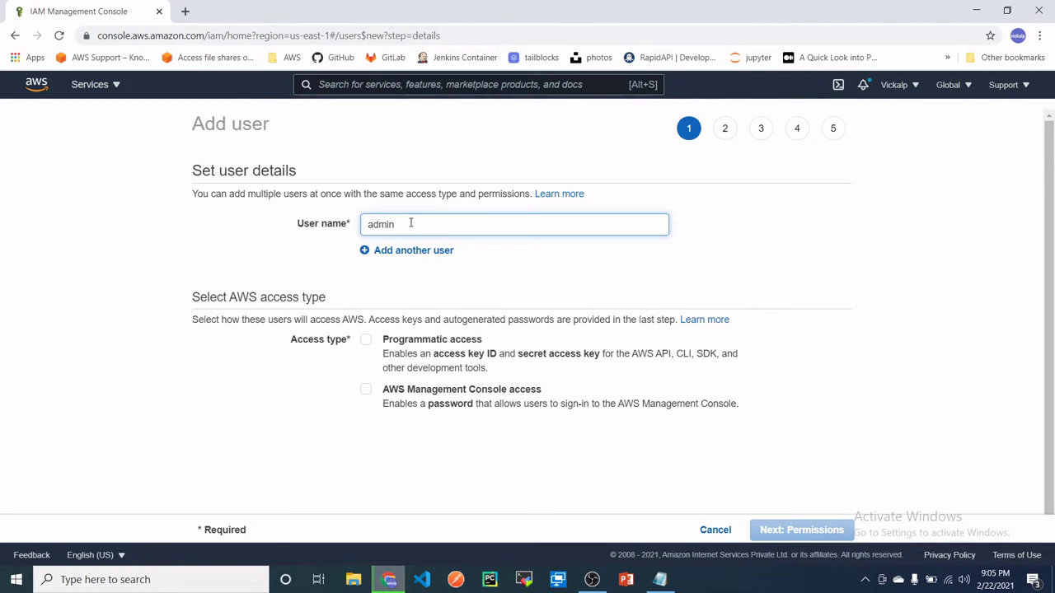
- Look over the programmatic and console access options and confirm the user name admin
scroll(402, 342, down, 1)
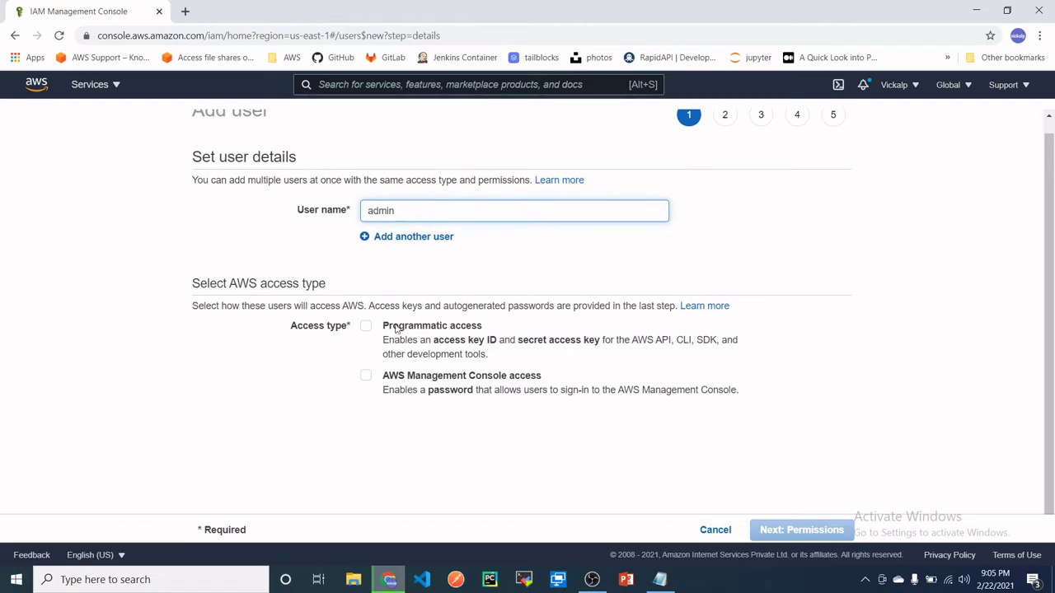
drag(385, 328, 491, 330)
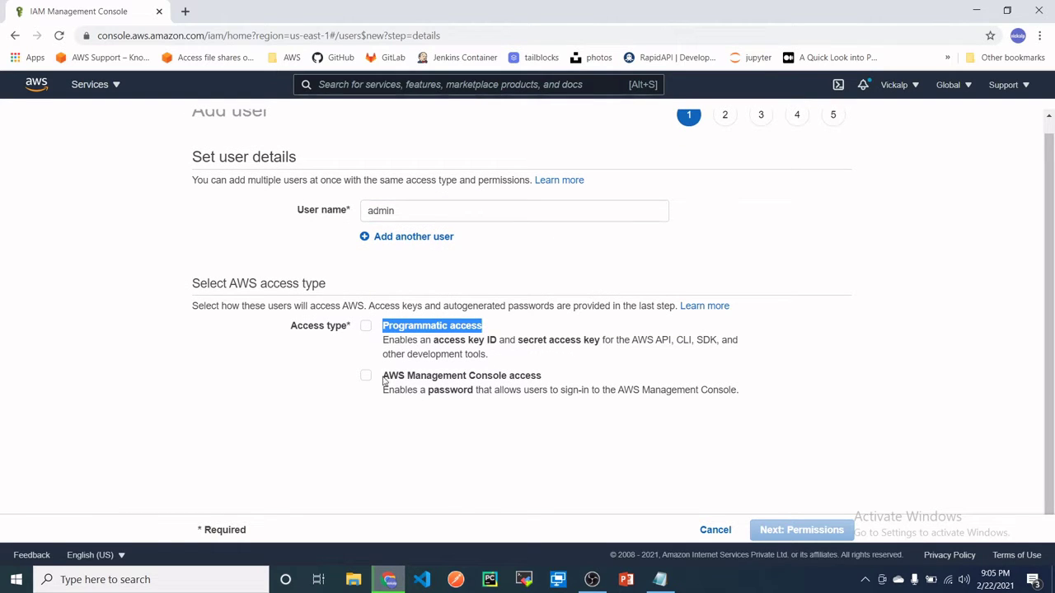
drag(384, 379, 540, 390)
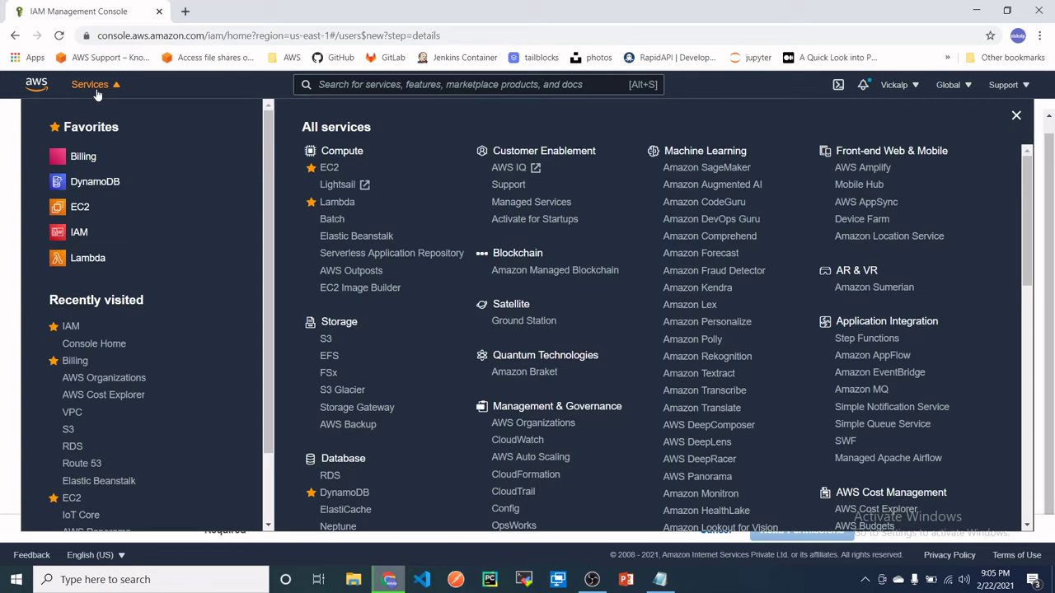
click(94, 88)
click(116, 89)
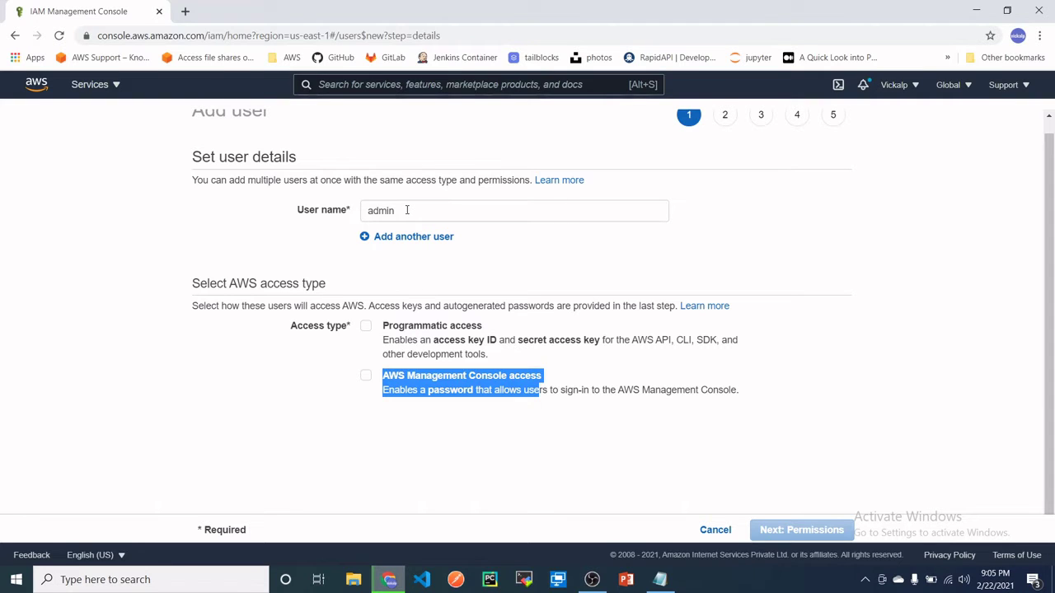
drag(406, 210, 369, 228)
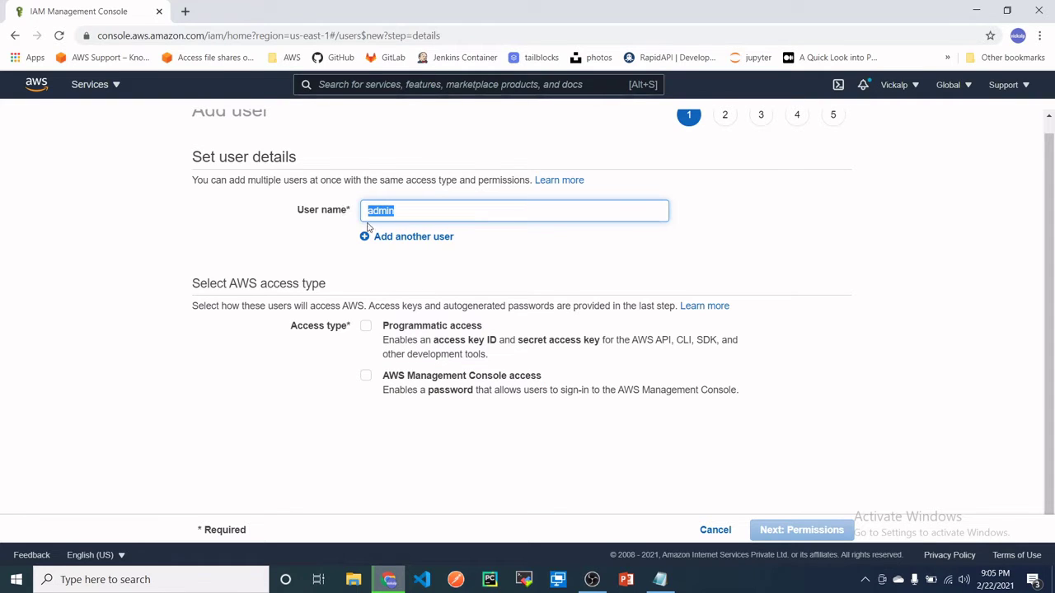
click(417, 210)
- Enable both Programmatic access and AWS Management Console access for the admin user
click(369, 329)
click(365, 380)
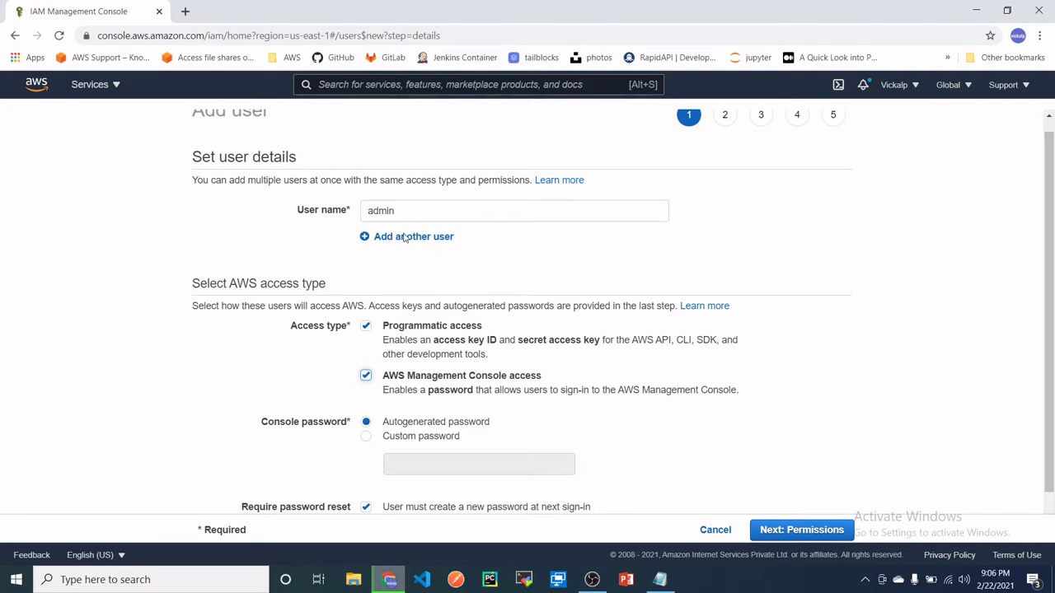
scroll(410, 248, down, 1)
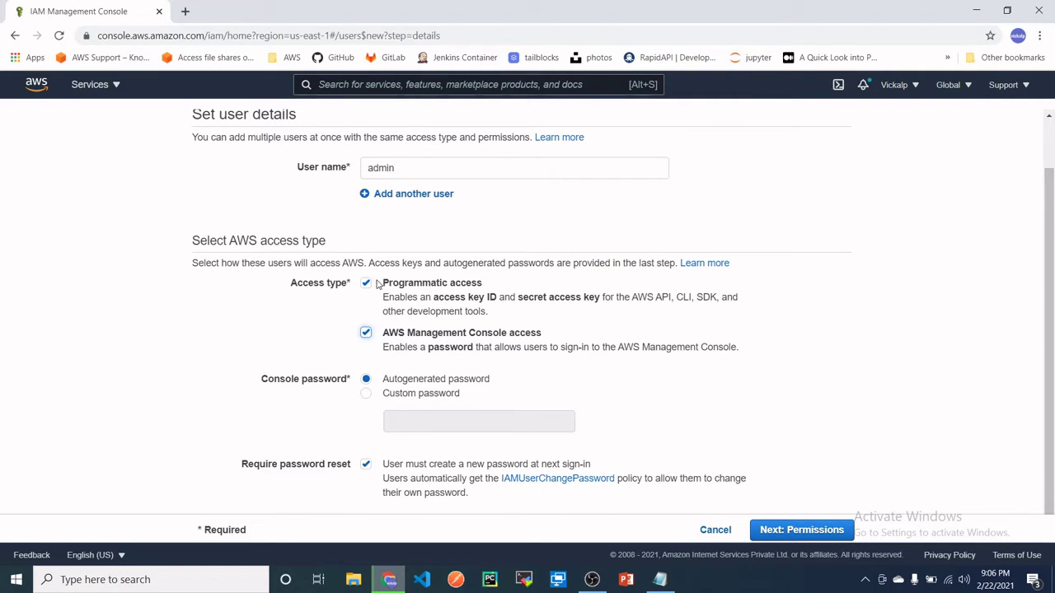
drag(377, 283, 488, 285)
drag(383, 334, 552, 343)
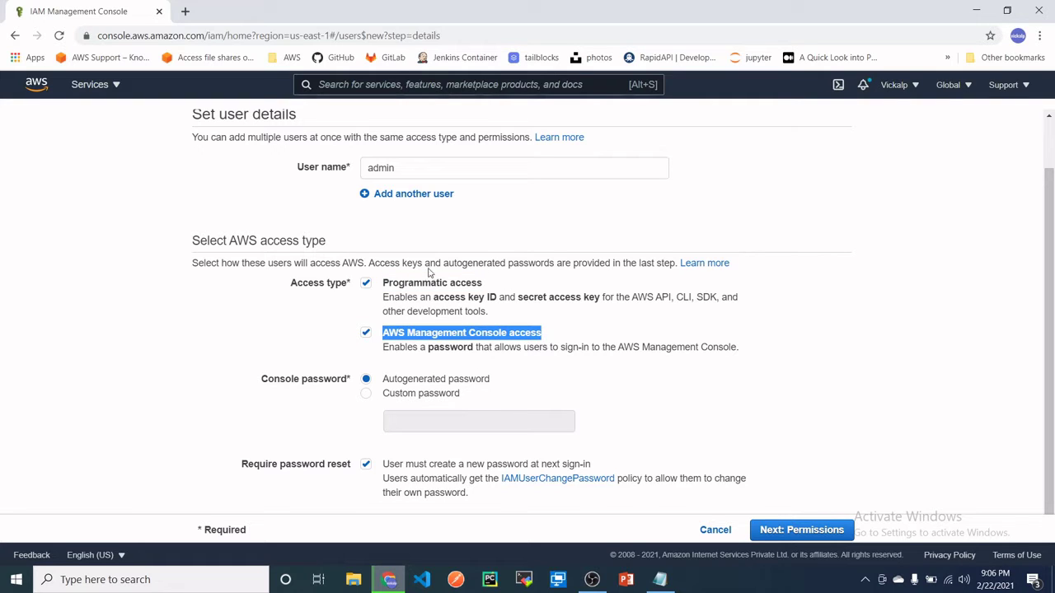
click(533, 338)
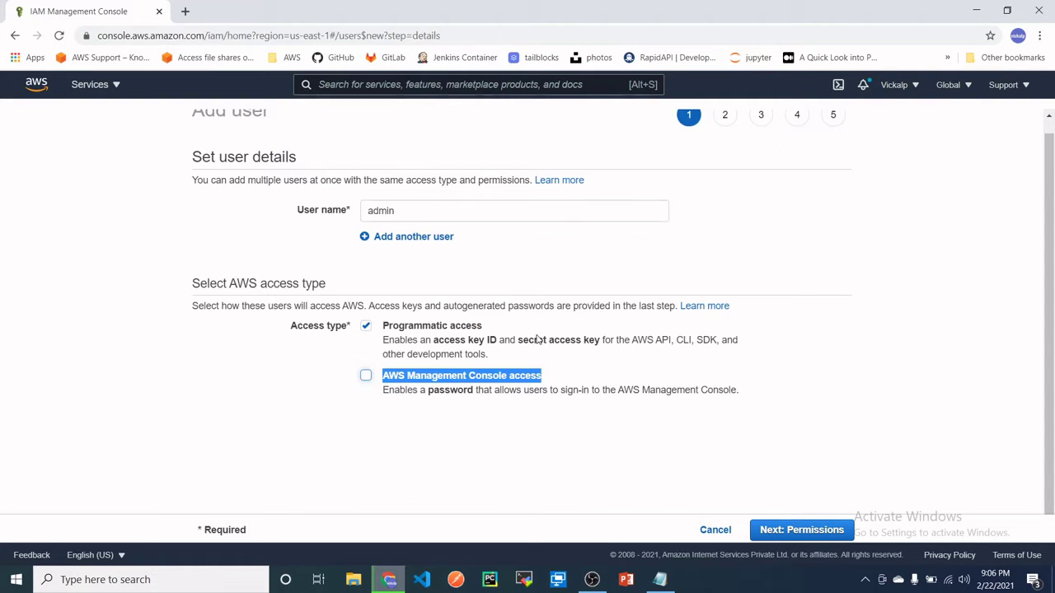
double_click(430, 208)
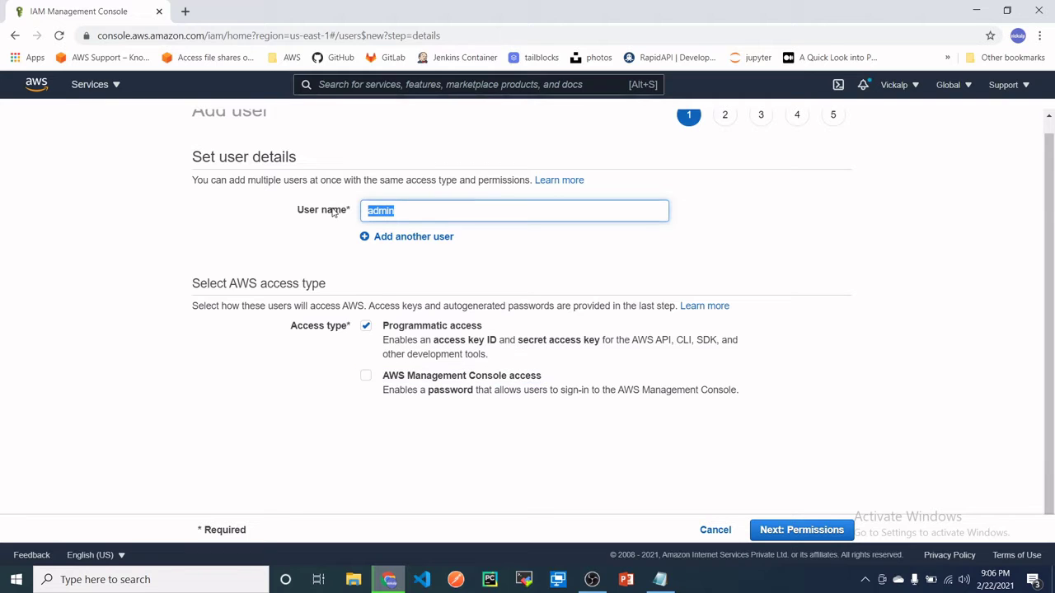
click(366, 375)
scroll(462, 363, down, 1)
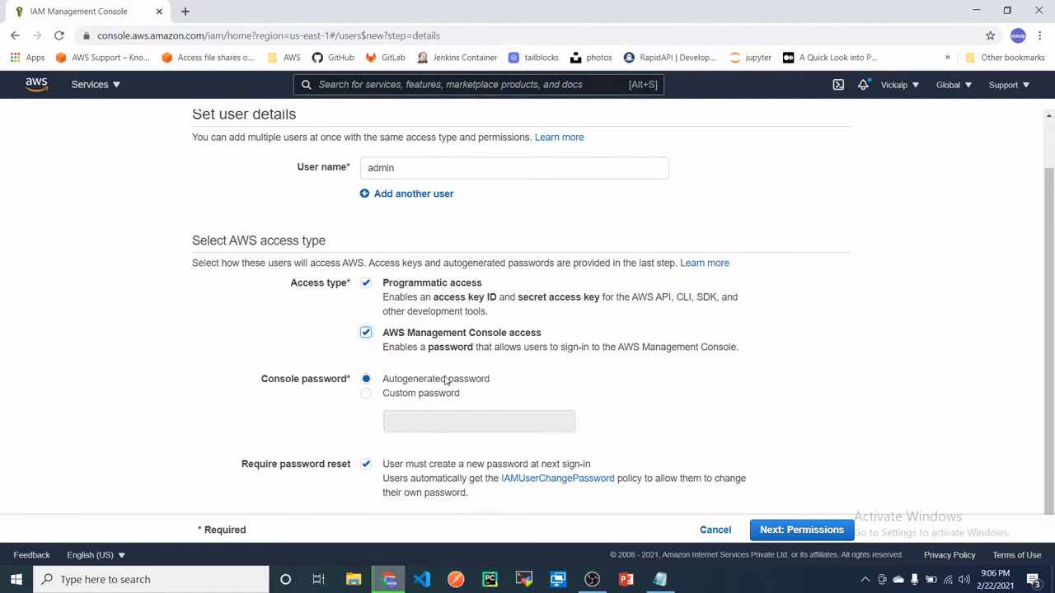
- Set a custom console password, turn off the required password reset, and go to permissions
click(366, 394)
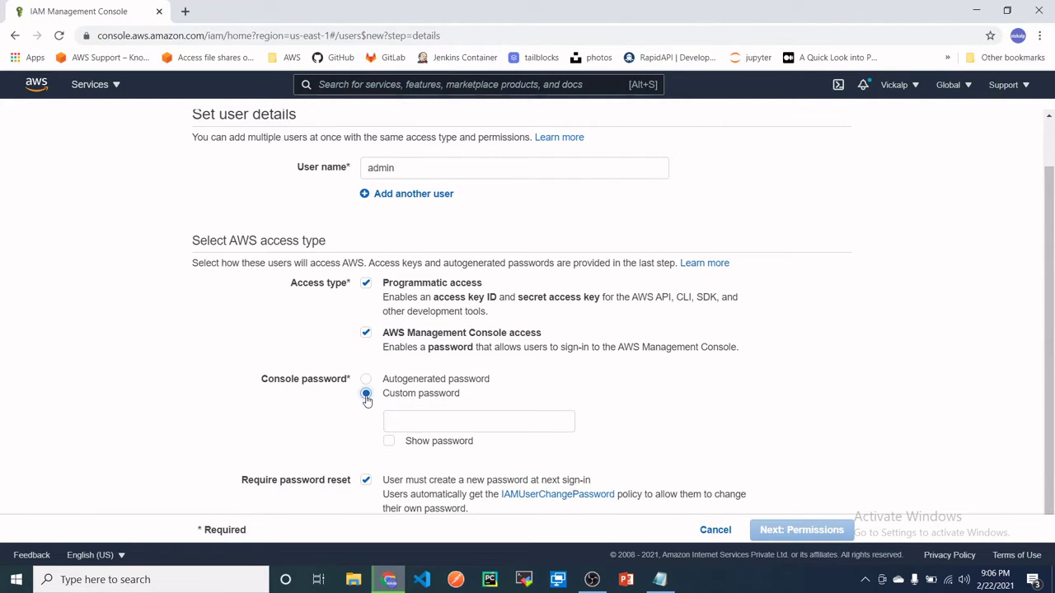
click(415, 421)
text(a)
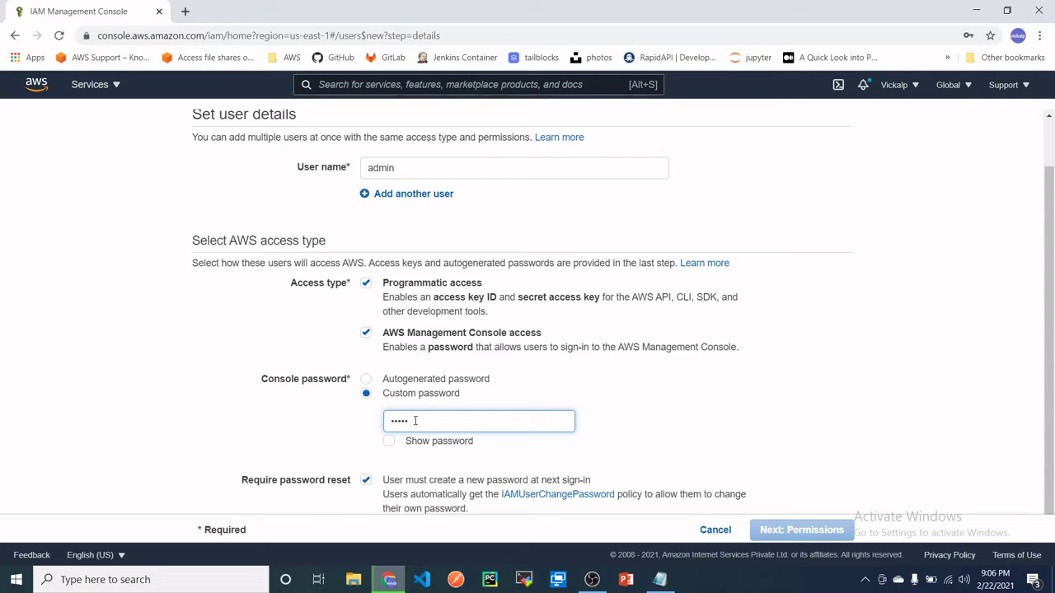
text(3)
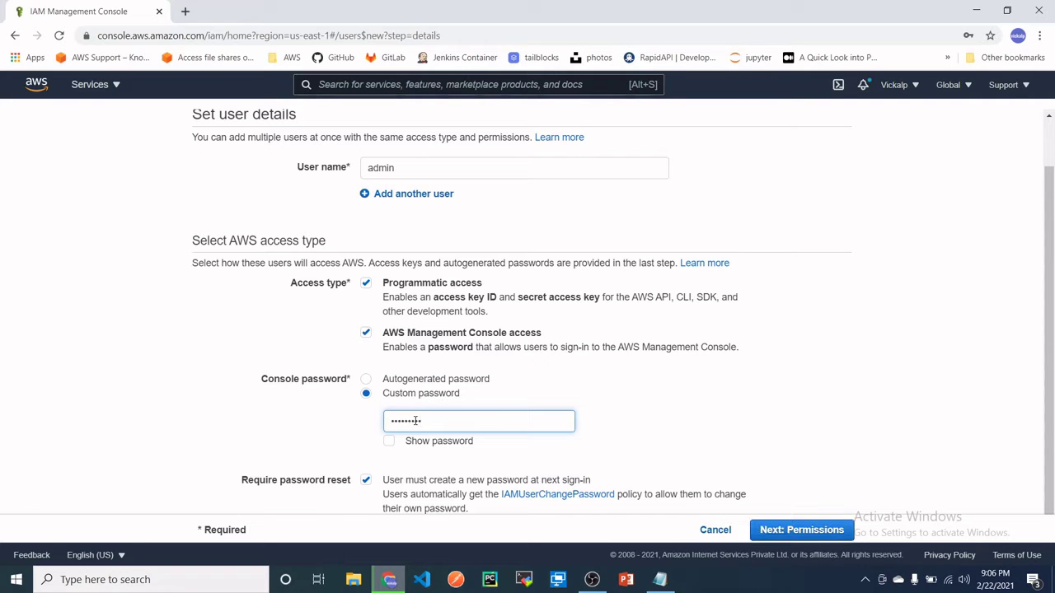
scroll(477, 363, down, 1)
click(365, 466)
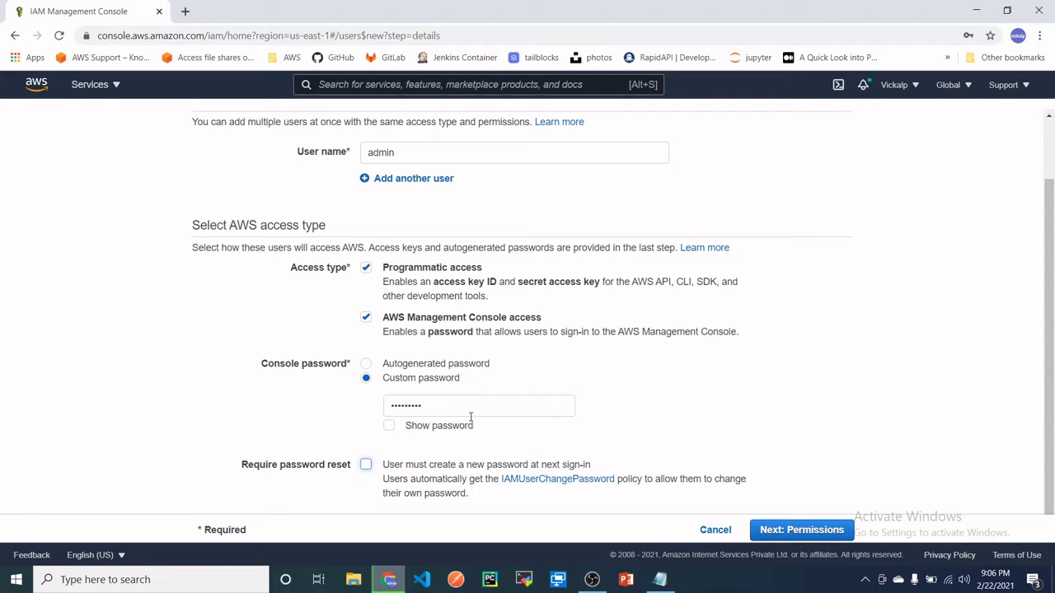
click(767, 532)
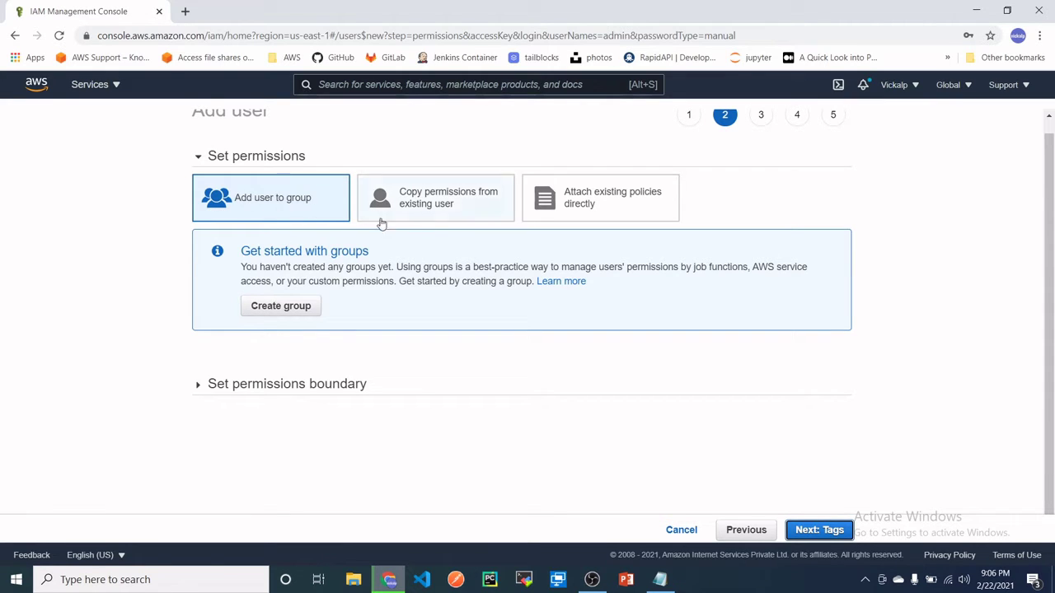
- Create a new user group named admin
click(276, 310)
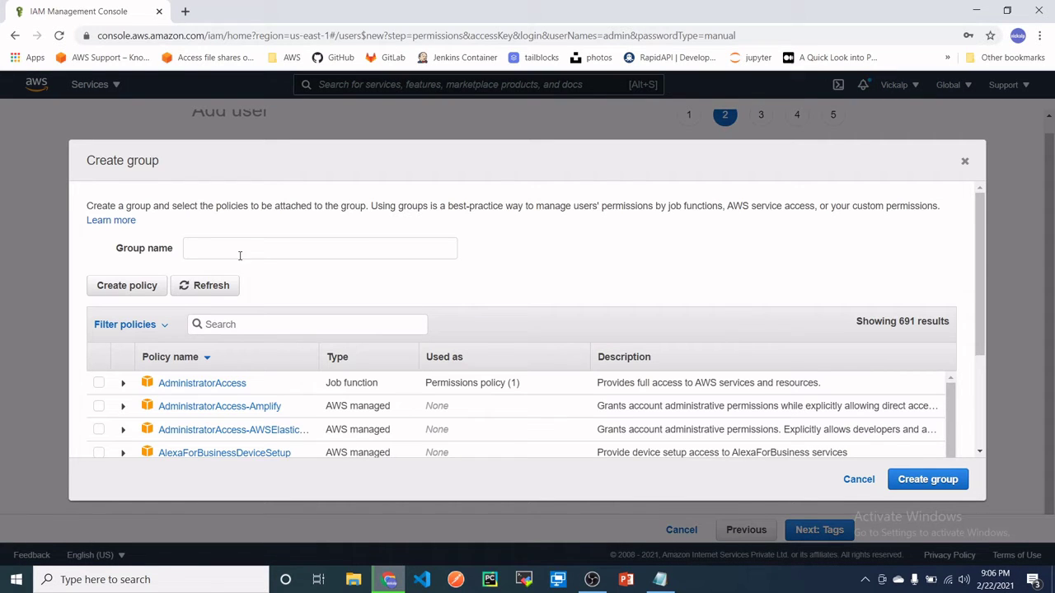
click(238, 251)
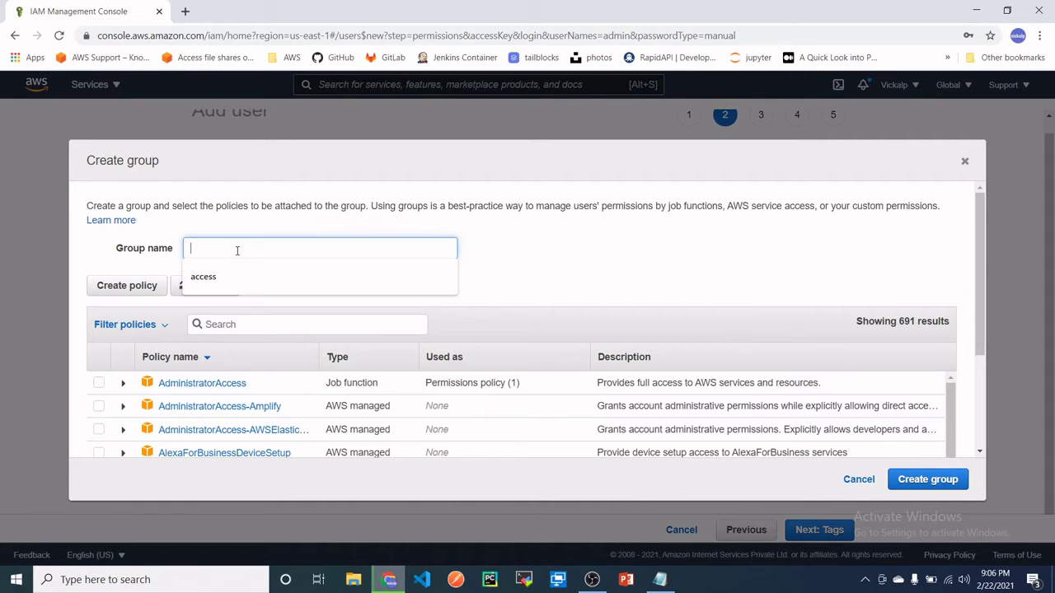
text(ac)
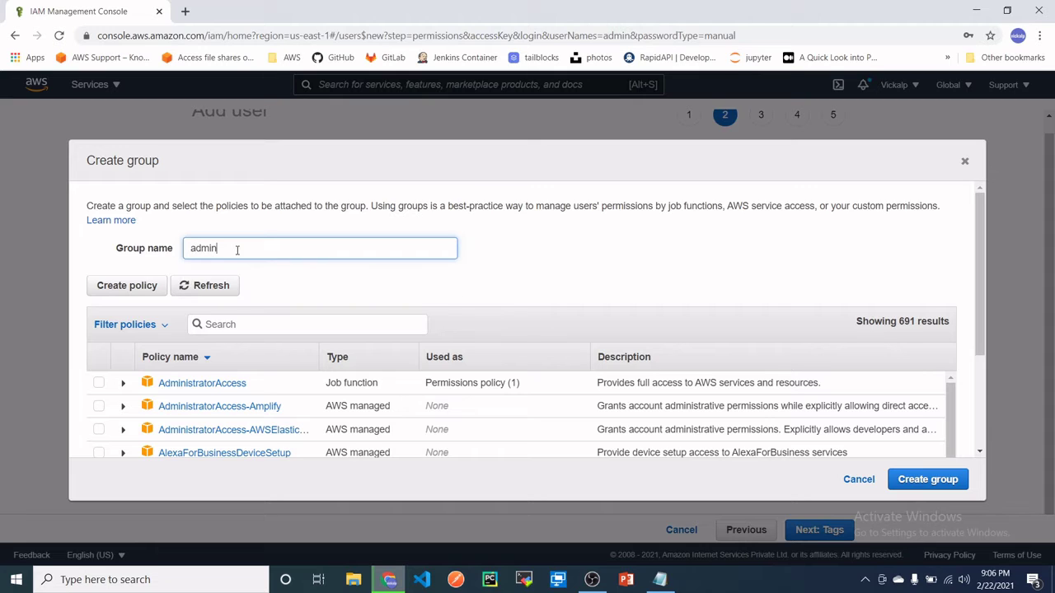
text(min)
click(928, 479)
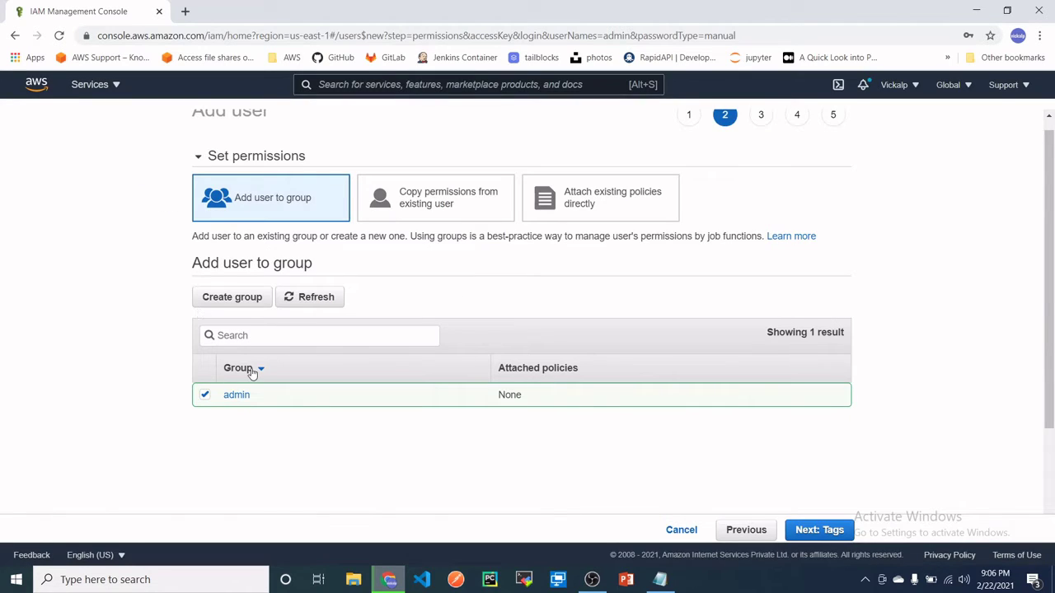
- Cancel the switch to Copy permissions, keep the admin group checked, and continue to tags
click(427, 208)
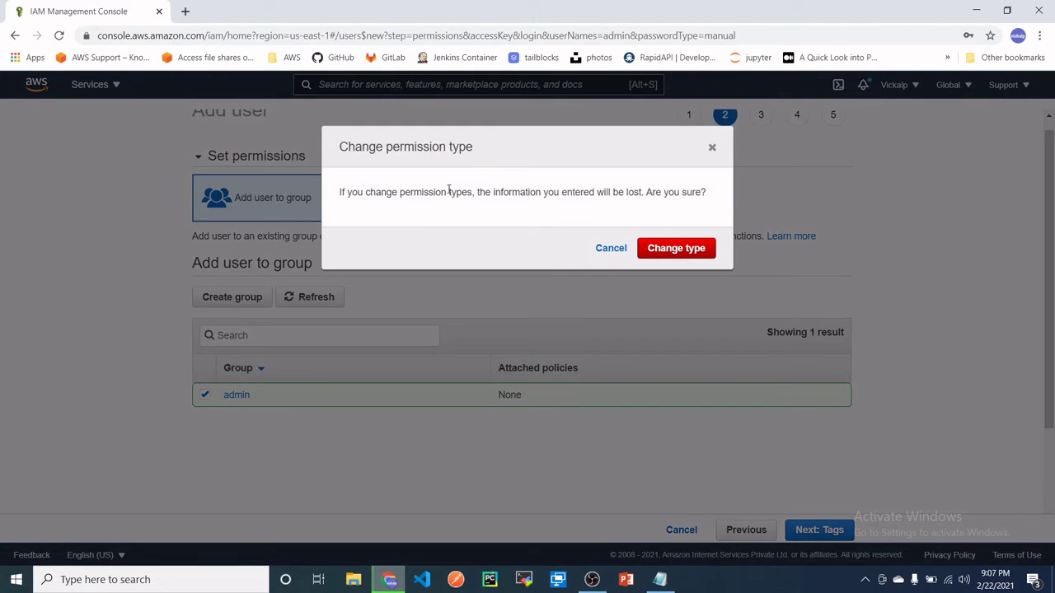
drag(343, 192, 567, 206)
drag(480, 192, 681, 192)
click(718, 203)
click(712, 147)
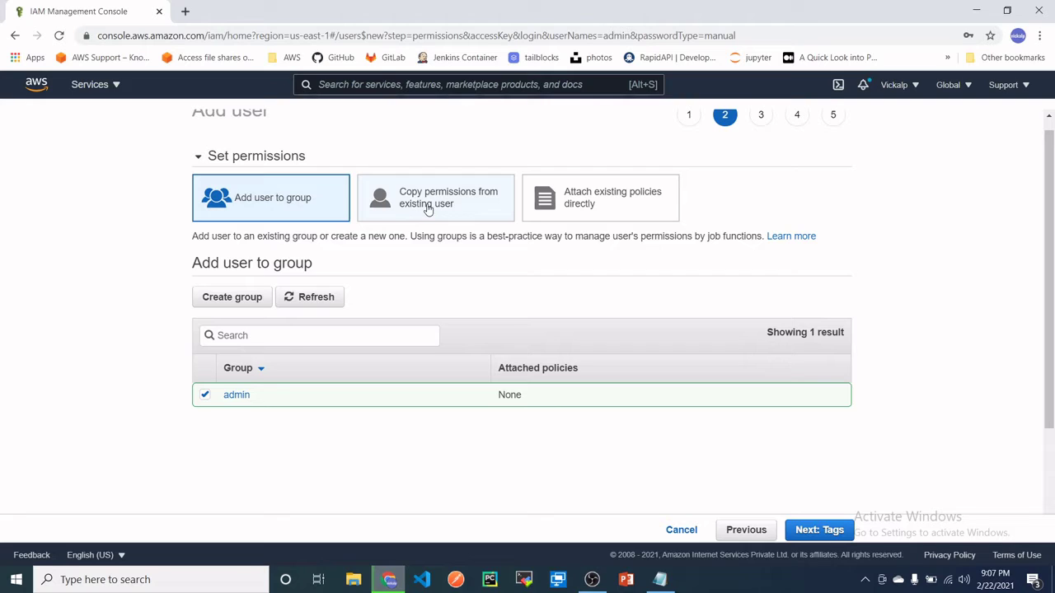
click(205, 395)
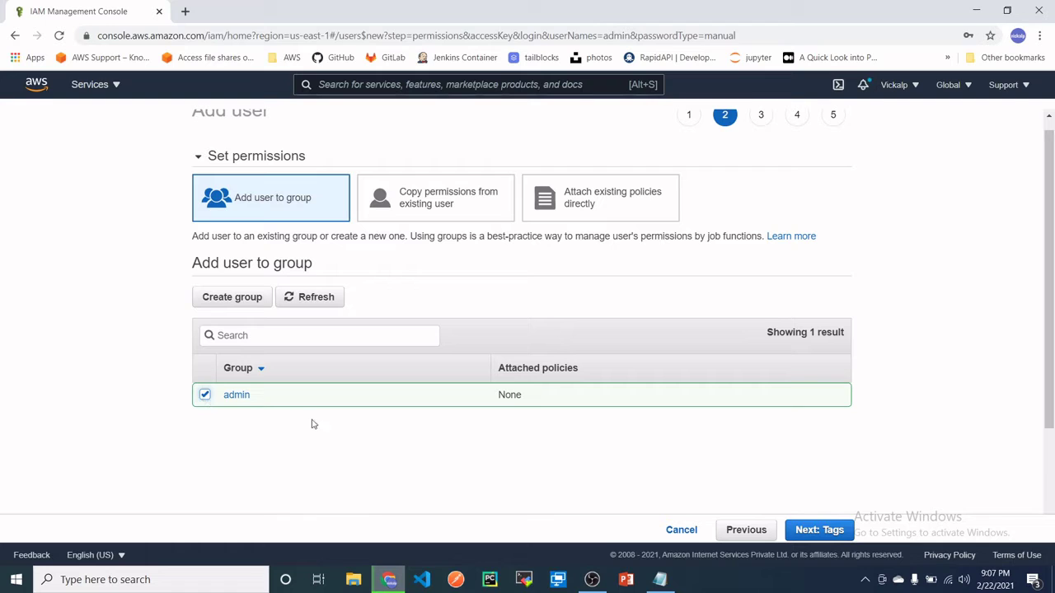
click(809, 531)
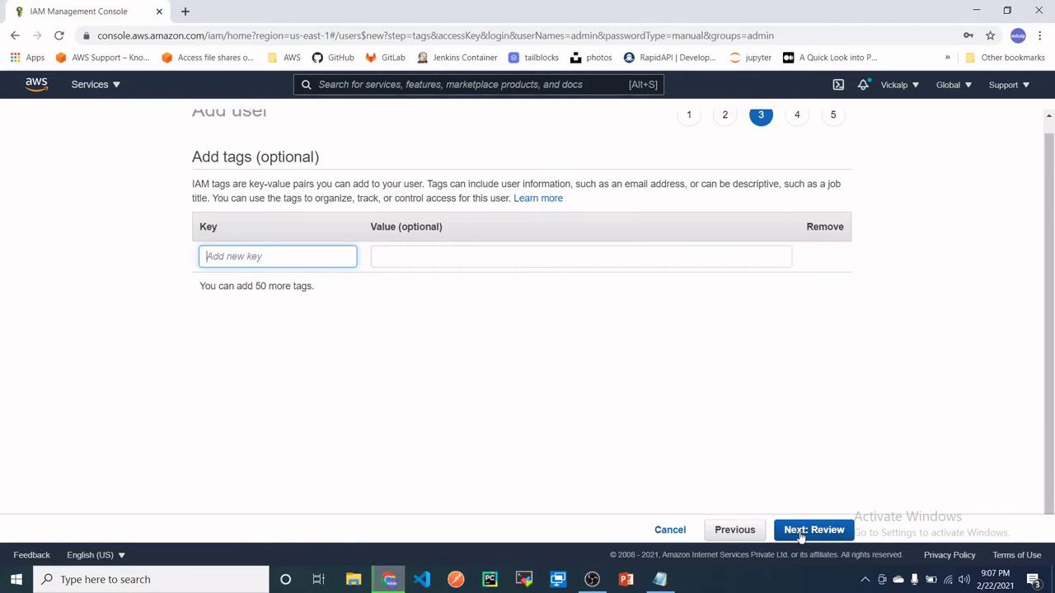
- Skip tags, review the summary, and create the admin user
click(801, 532)
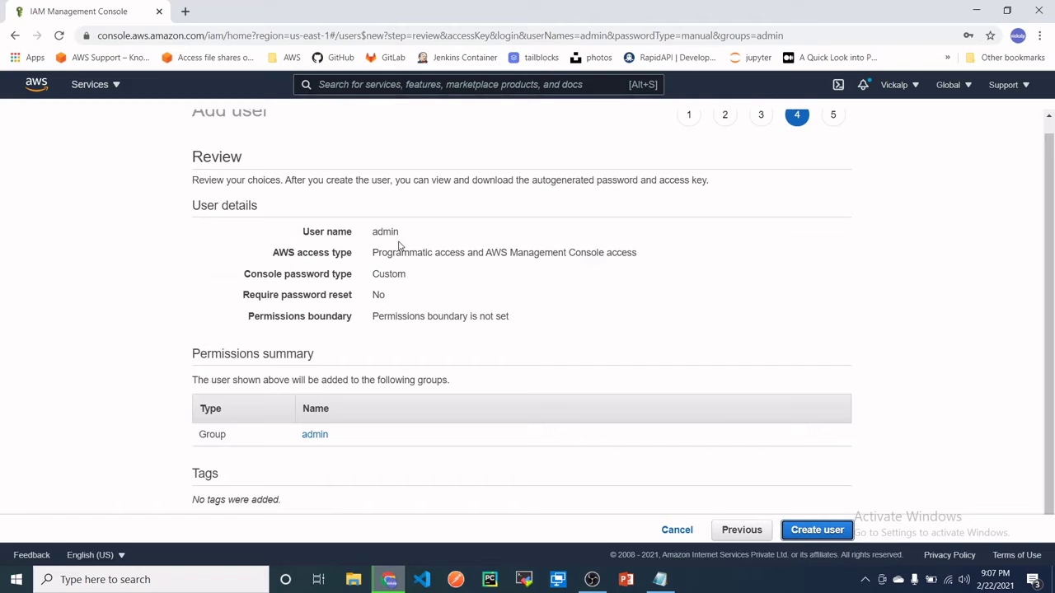
click(824, 534)
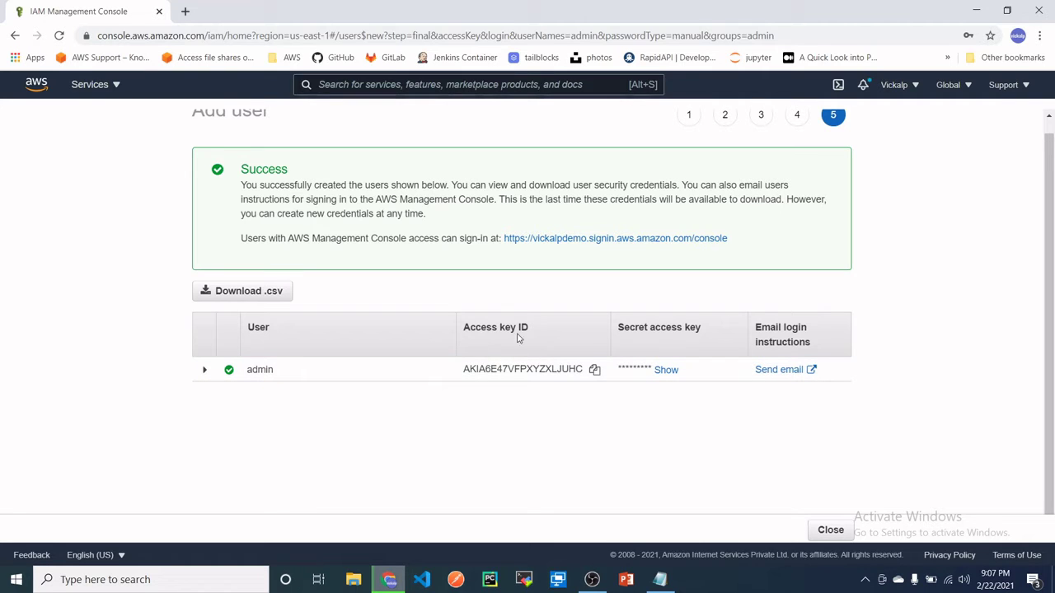
- Download the admin user's access key credentials as a .csv and close the wizard back to Users
drag(460, 330, 542, 332)
click(390, 471)
drag(616, 331, 706, 330)
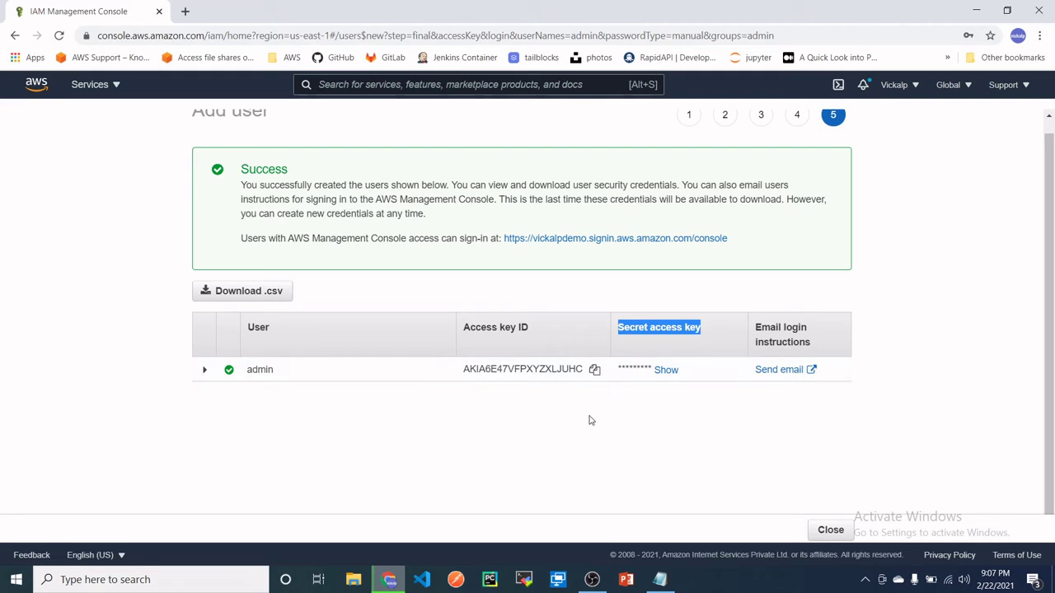
click(243, 295)
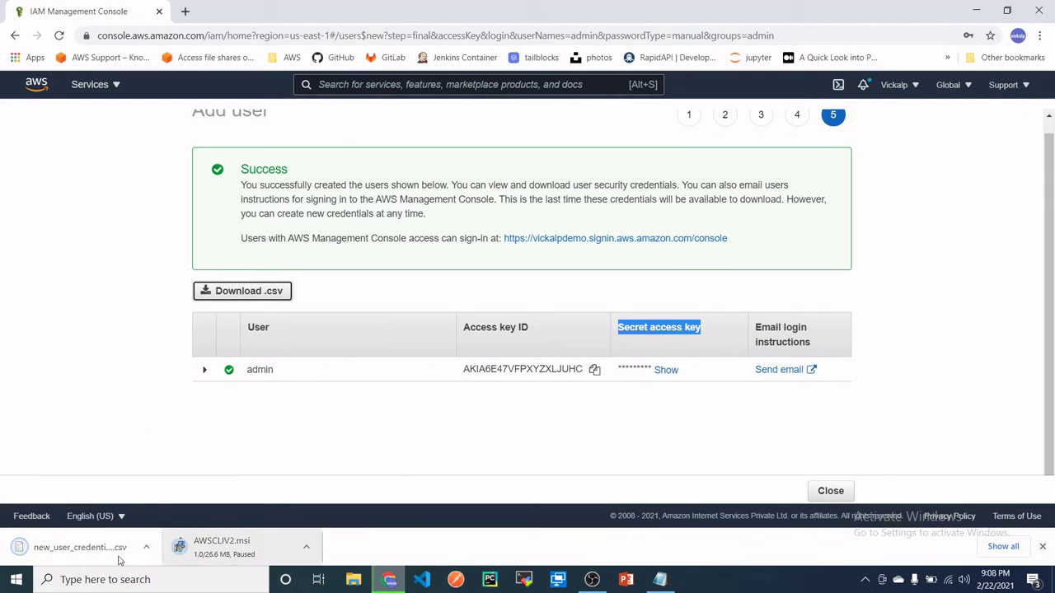
click(1043, 548)
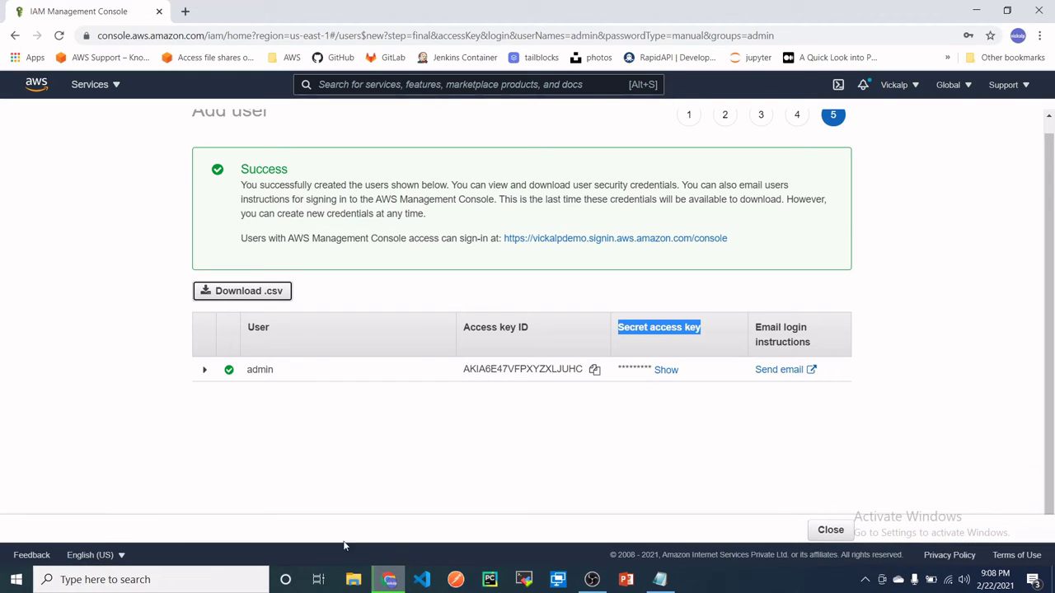
click(839, 527)
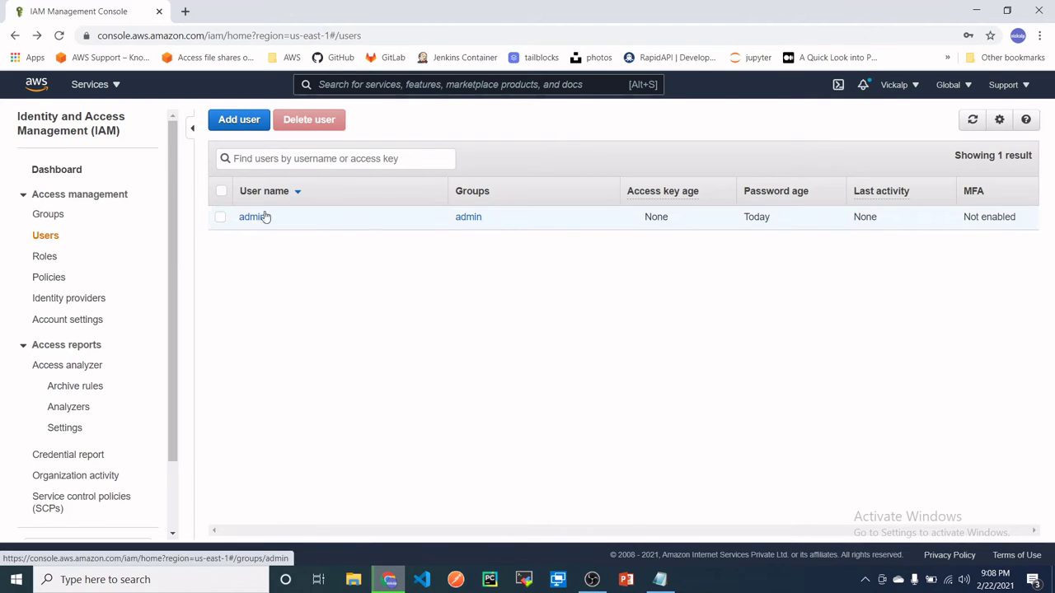
- Open the admin user's Summary page to see it has no permissions policies
click(253, 219)
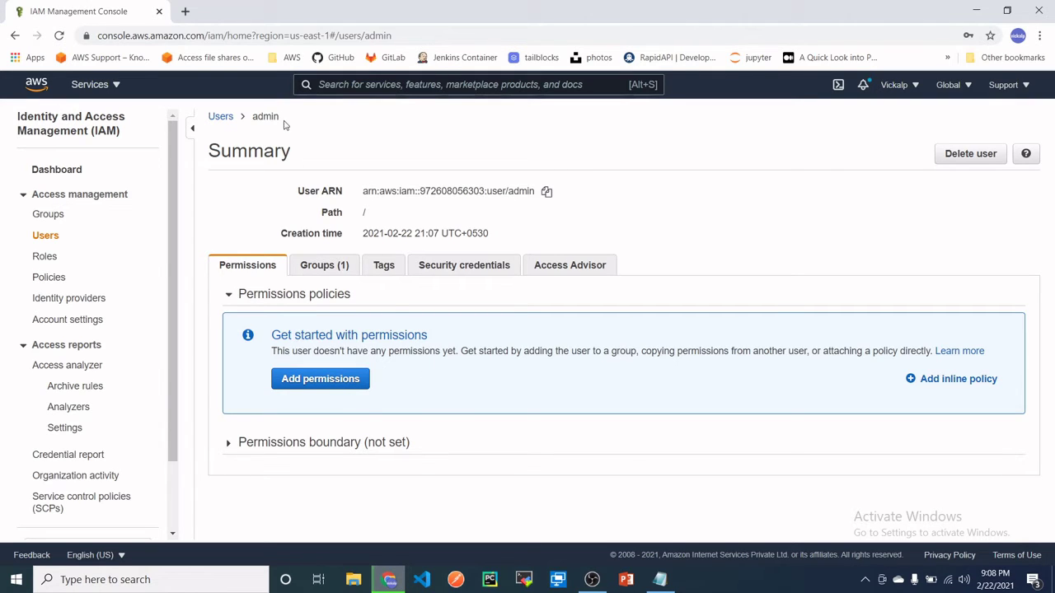
drag(284, 122, 250, 120)
- Attach the AdministratorAccess managed policy directly to the admin user
click(302, 382)
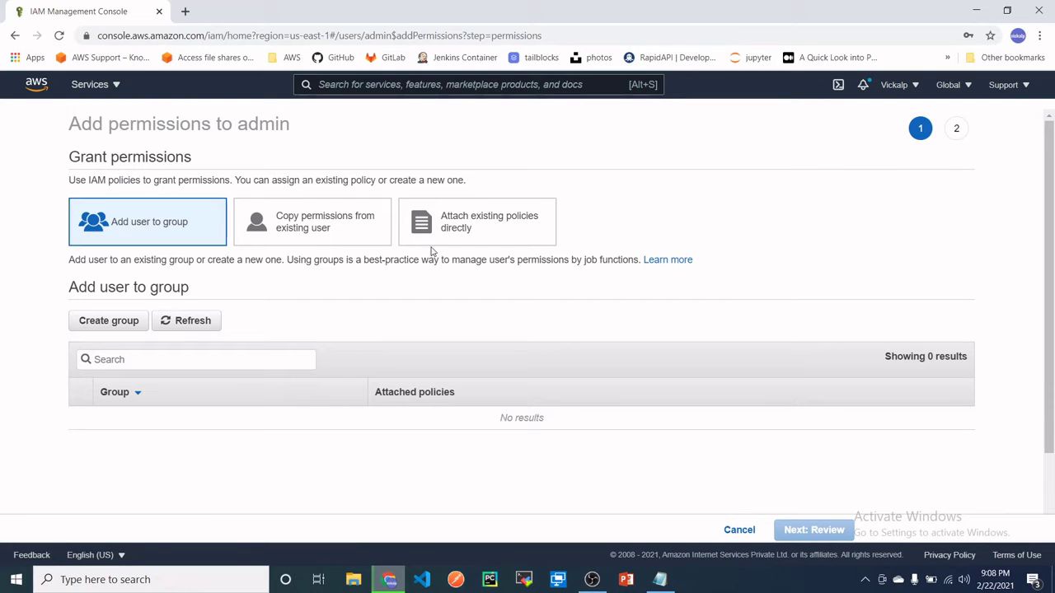
click(497, 237)
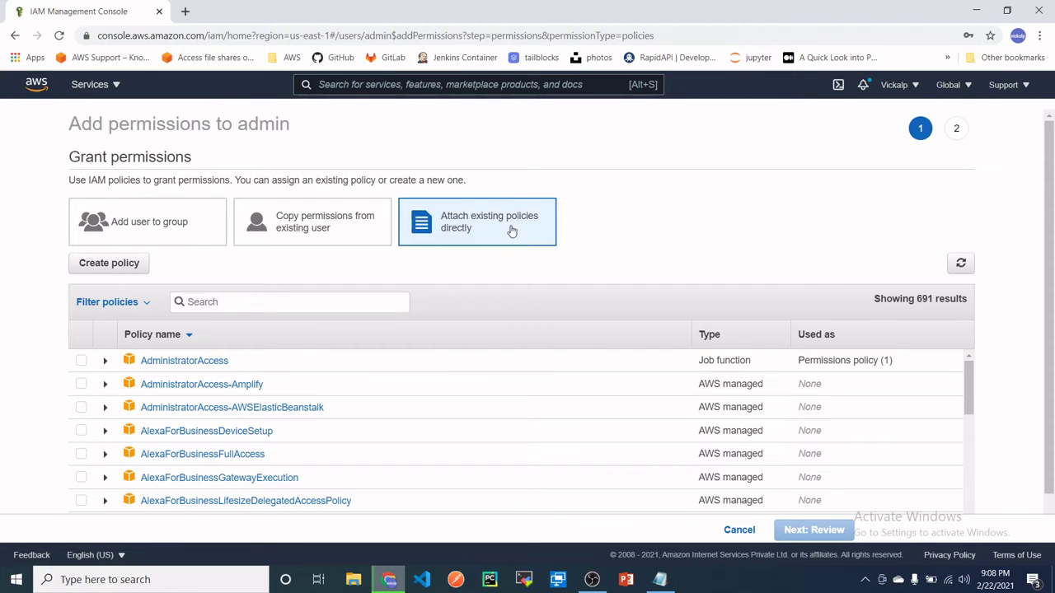
scroll(523, 380, down, 1)
scroll(511, 393, up, 1)
click(81, 363)
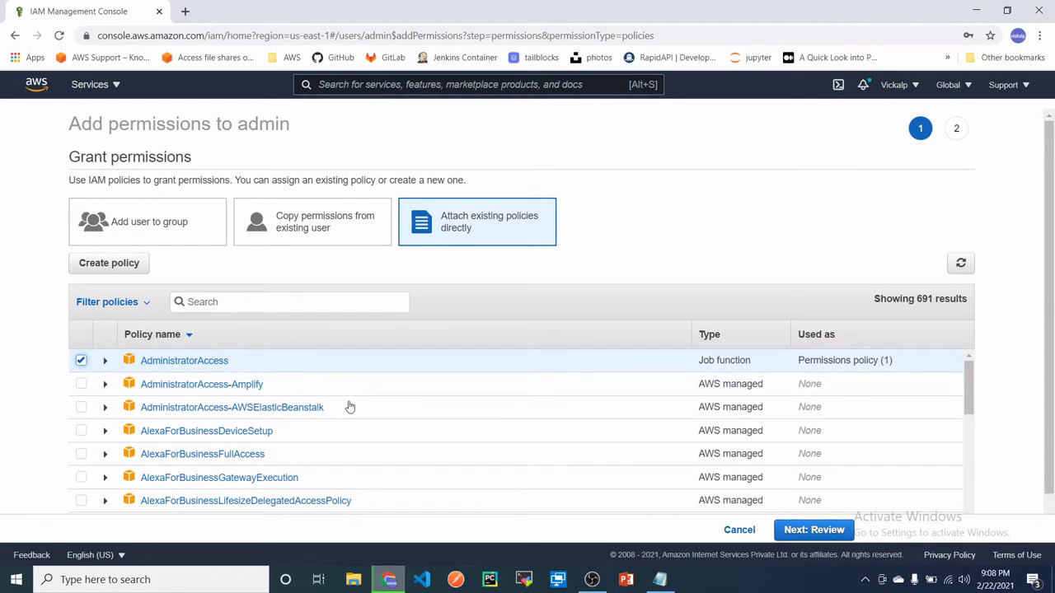
click(810, 531)
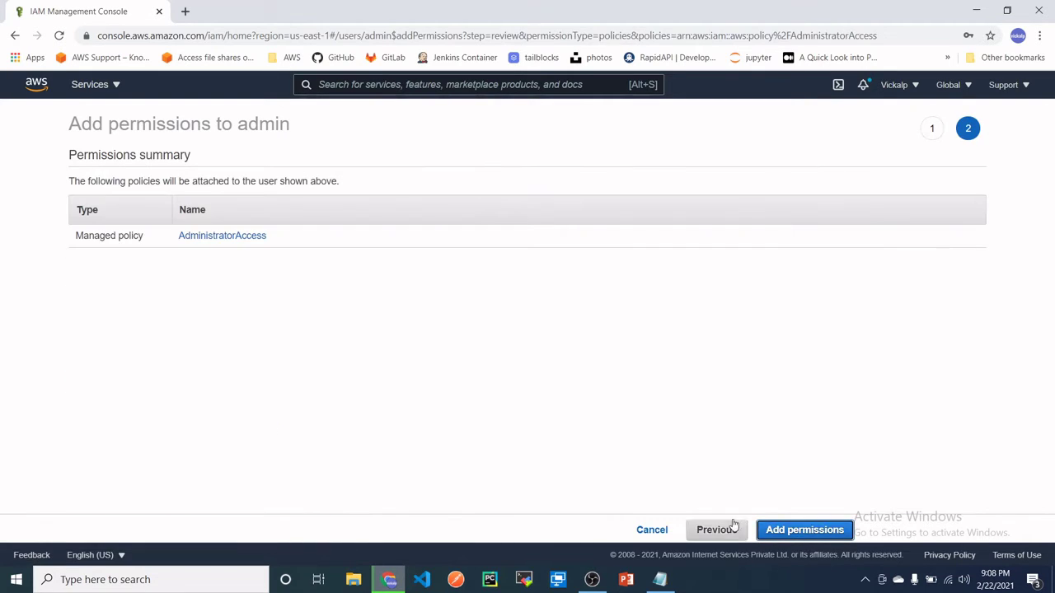
click(804, 529)
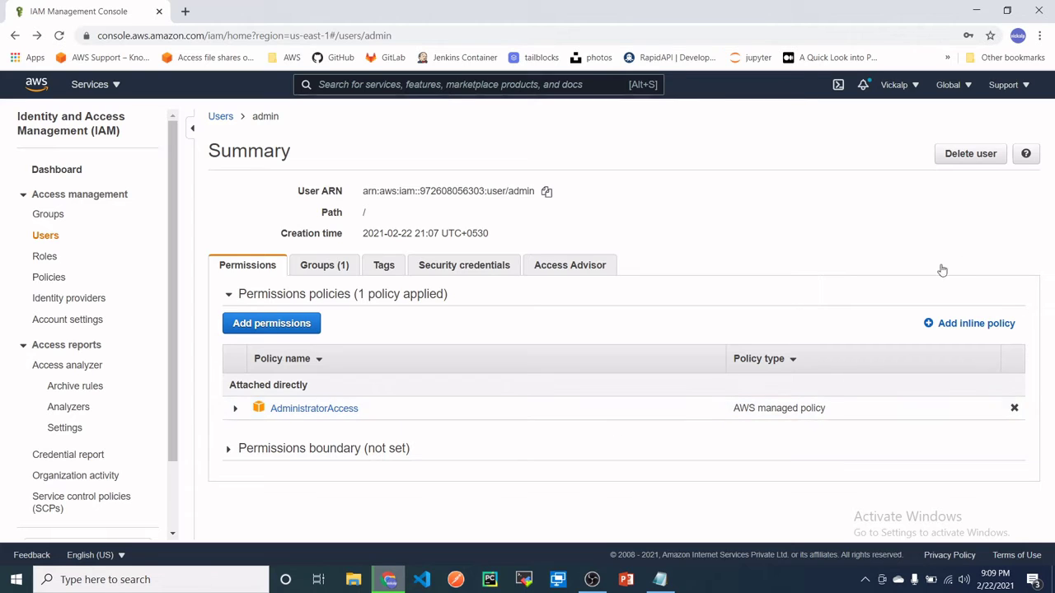
- Reopen the admin user and view its Security credentials, checking the sign-in link and password status
click(220, 118)
click(252, 218)
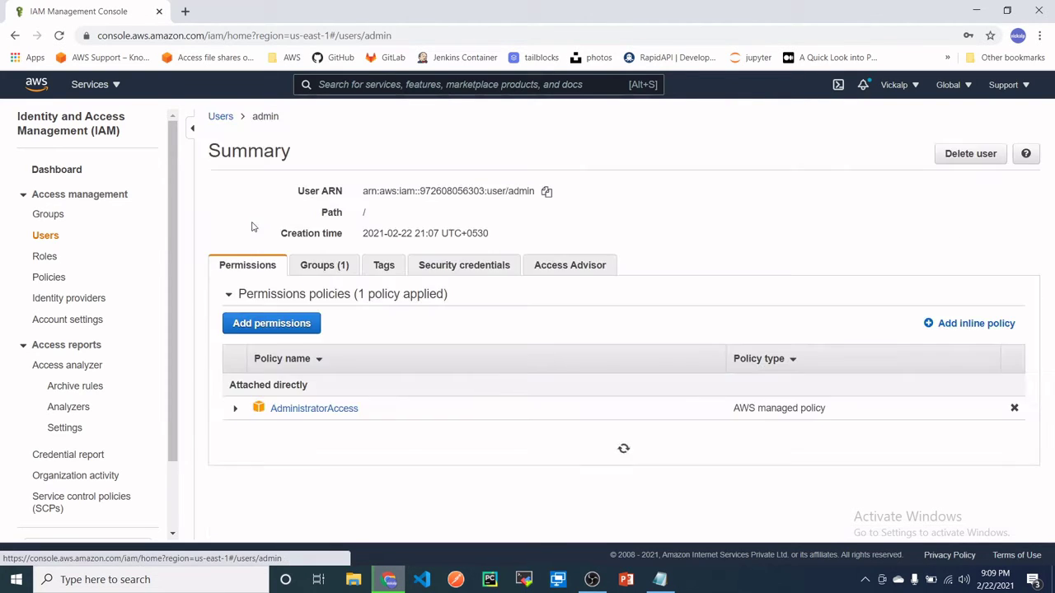
triple_click(495, 195)
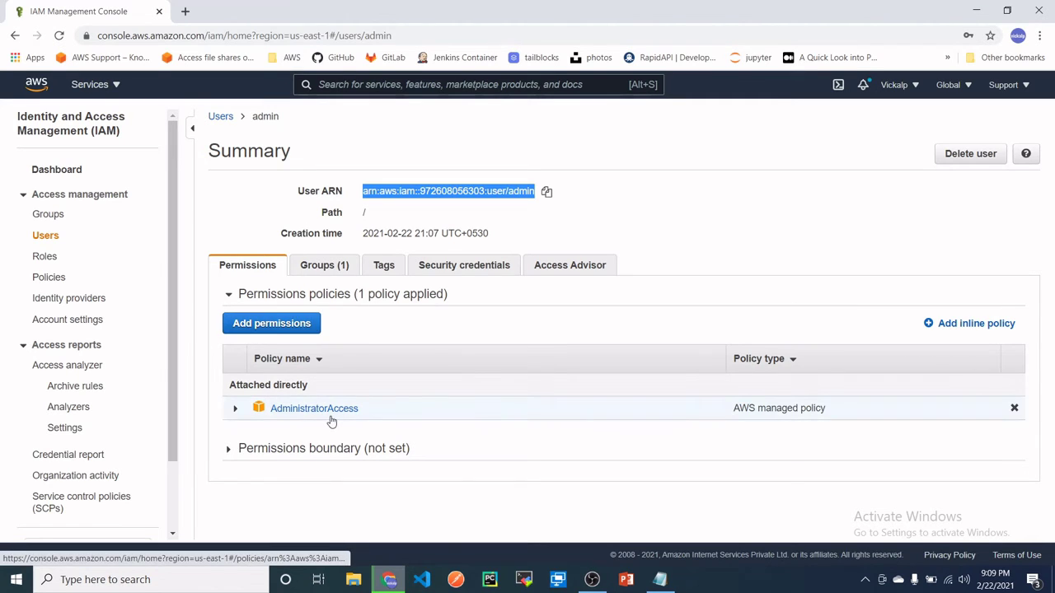
click(450, 269)
scroll(452, 273, down, 1)
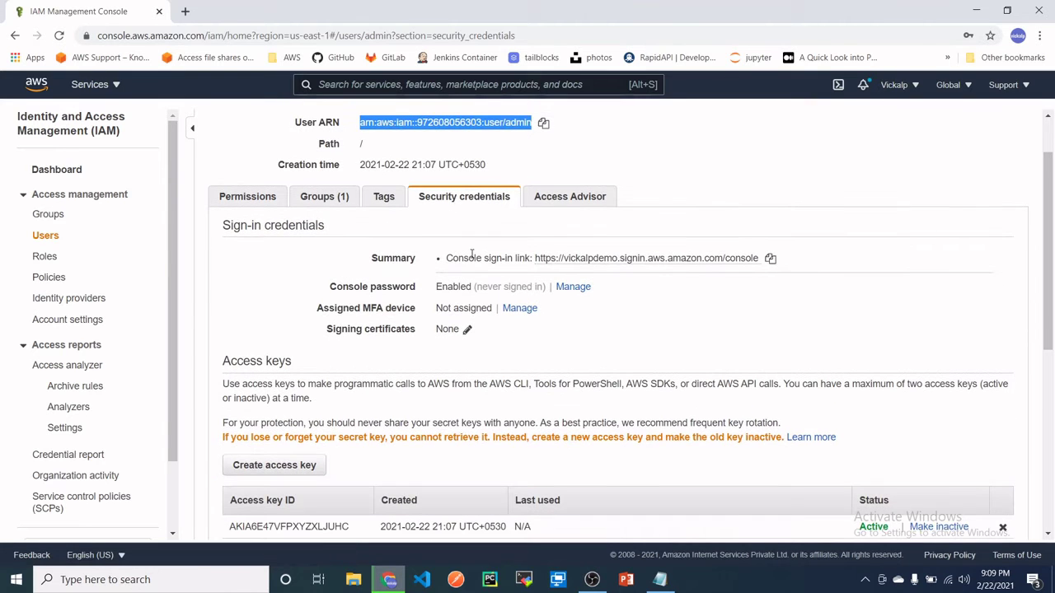
triple_click(448, 259)
click(555, 263)
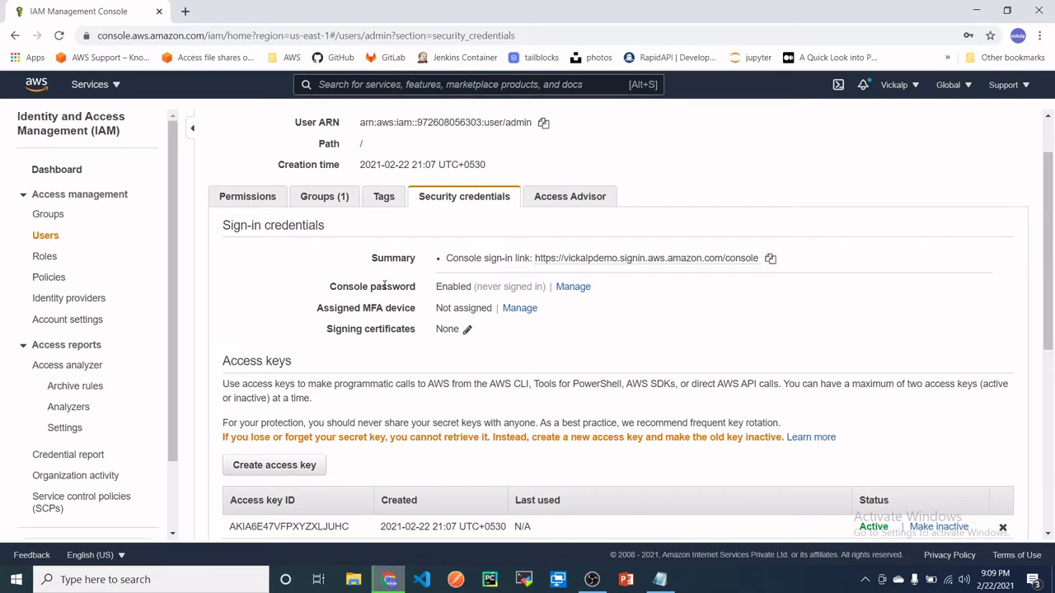
drag(435, 287, 472, 286)
- Check the active access key ID and copy the console sign-in link
scroll(543, 413, down, 1)
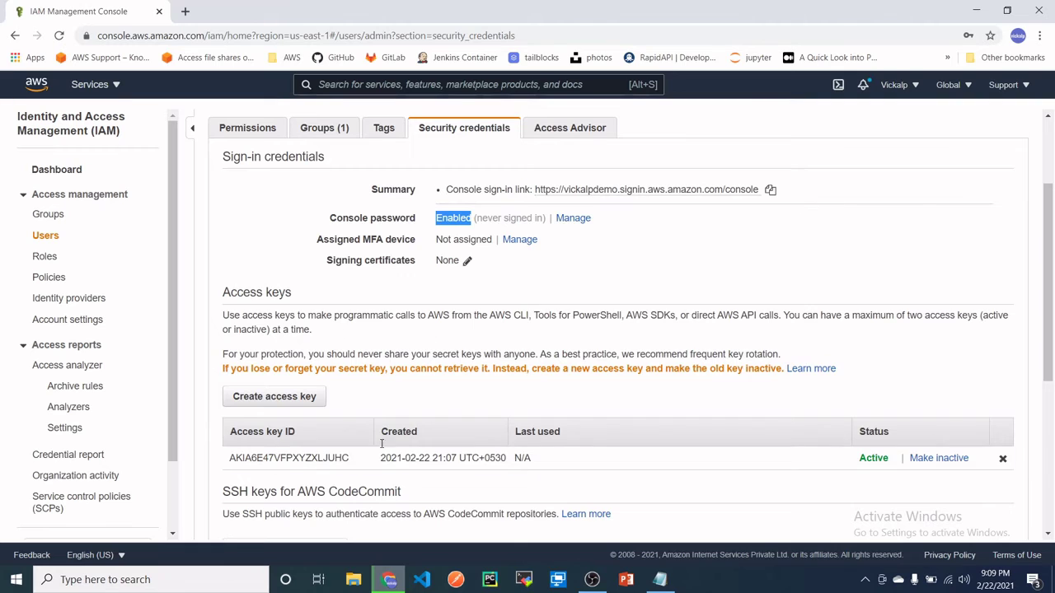
double_click(307, 459)
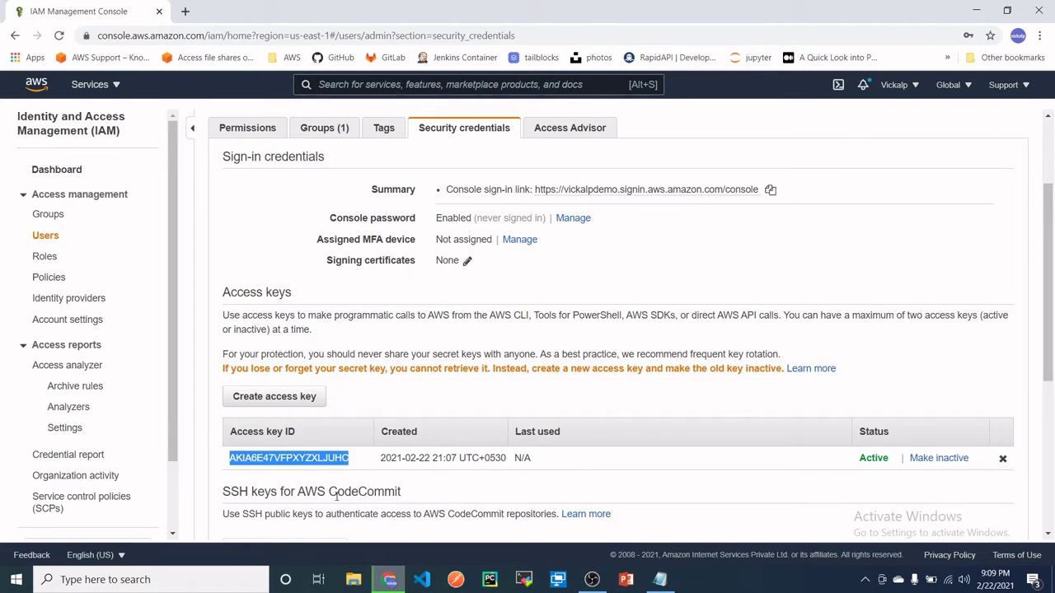
scroll(336, 495, up, 1)
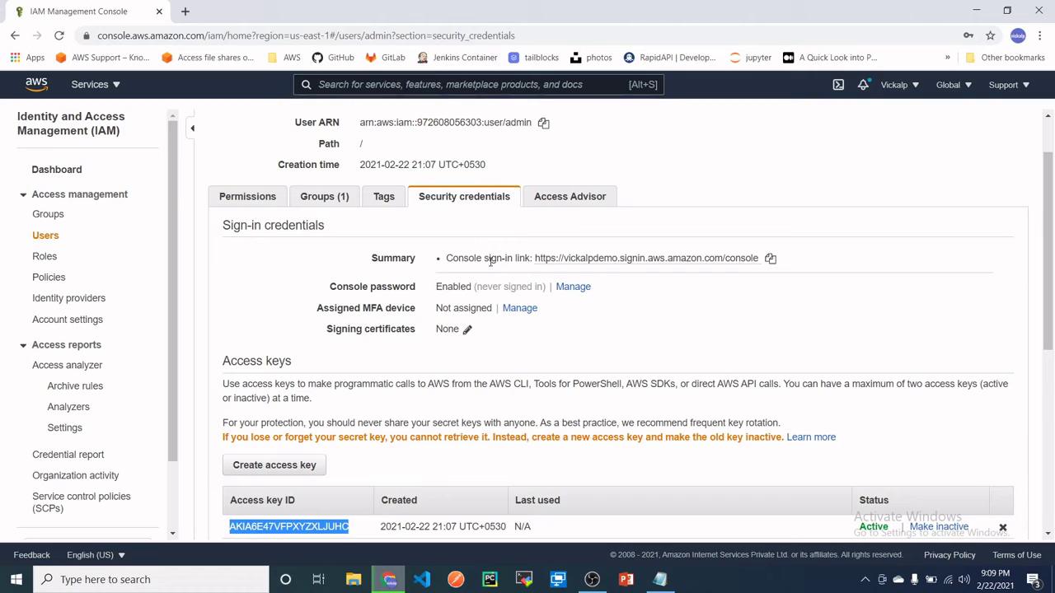
click(770, 261)
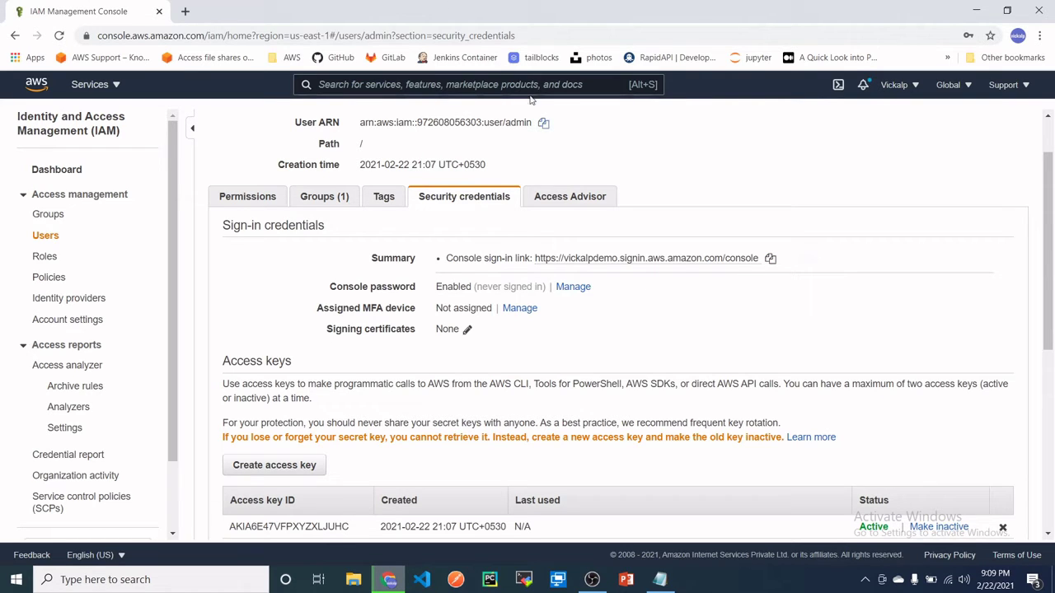
- Load the copied sign-in link in a new tab and try signing in with the saved account alias
click(187, 12)
key(ctrl+v)
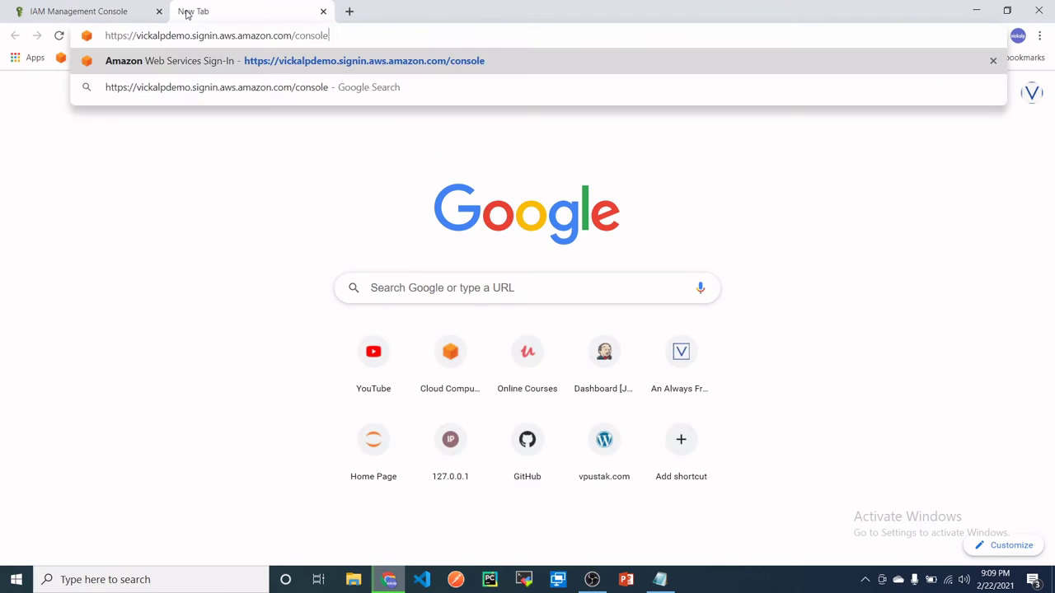
key(Return)
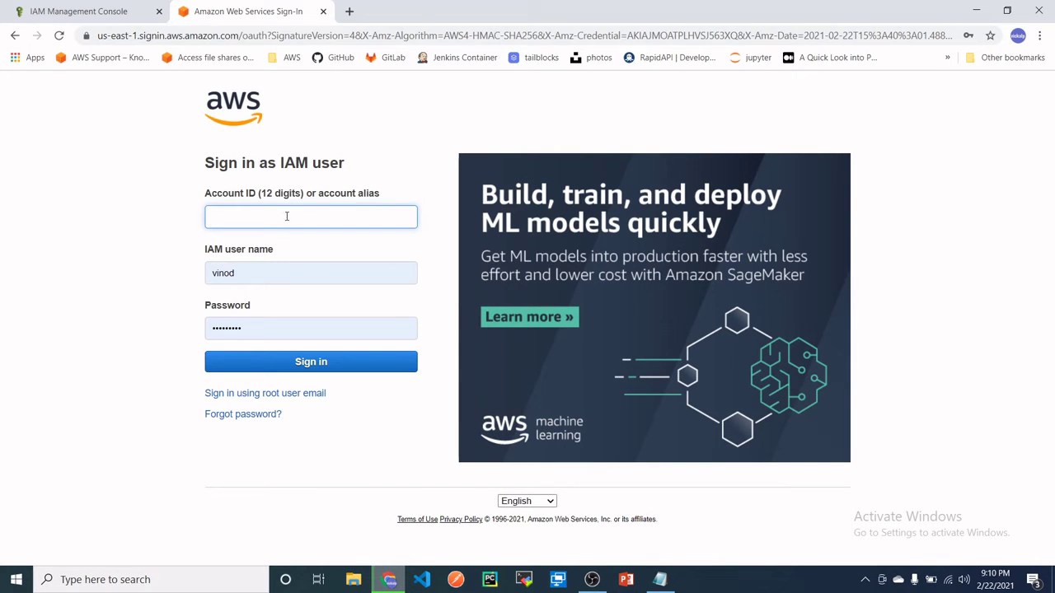
click(89, 5)
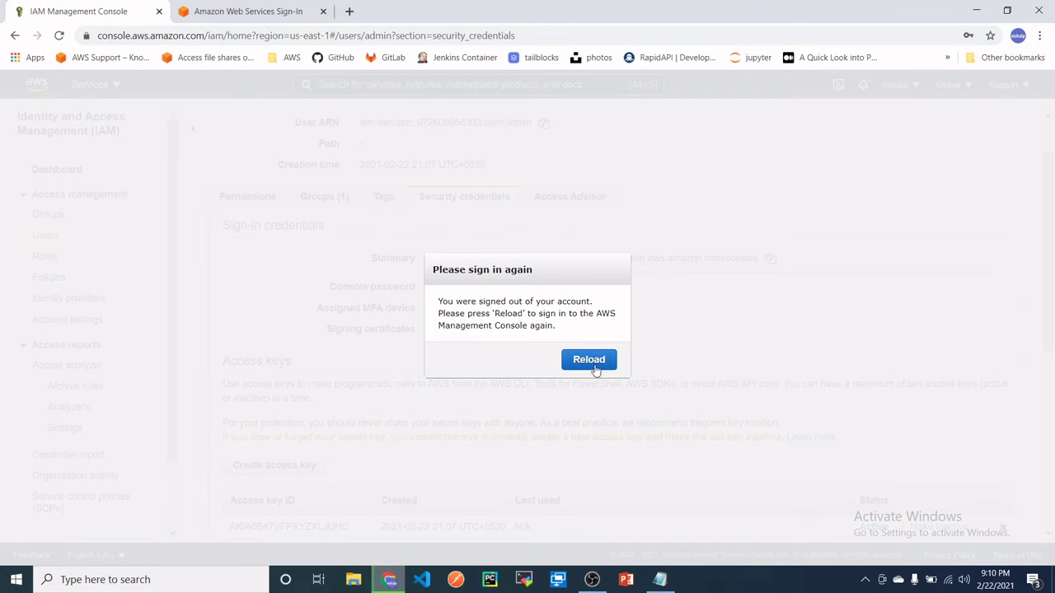
click(268, 16)
click(267, 217)
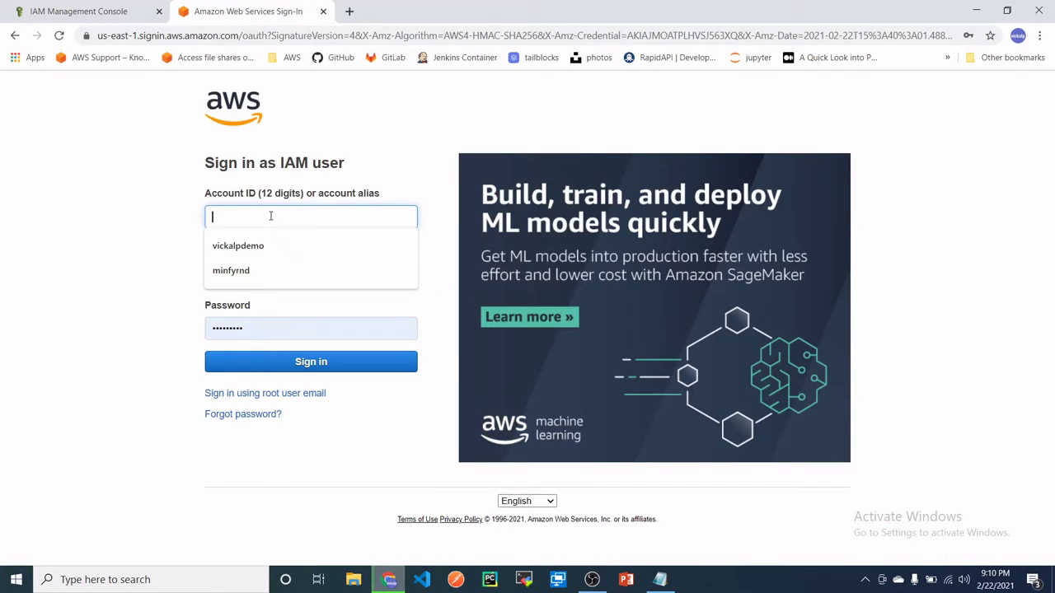
click(272, 250)
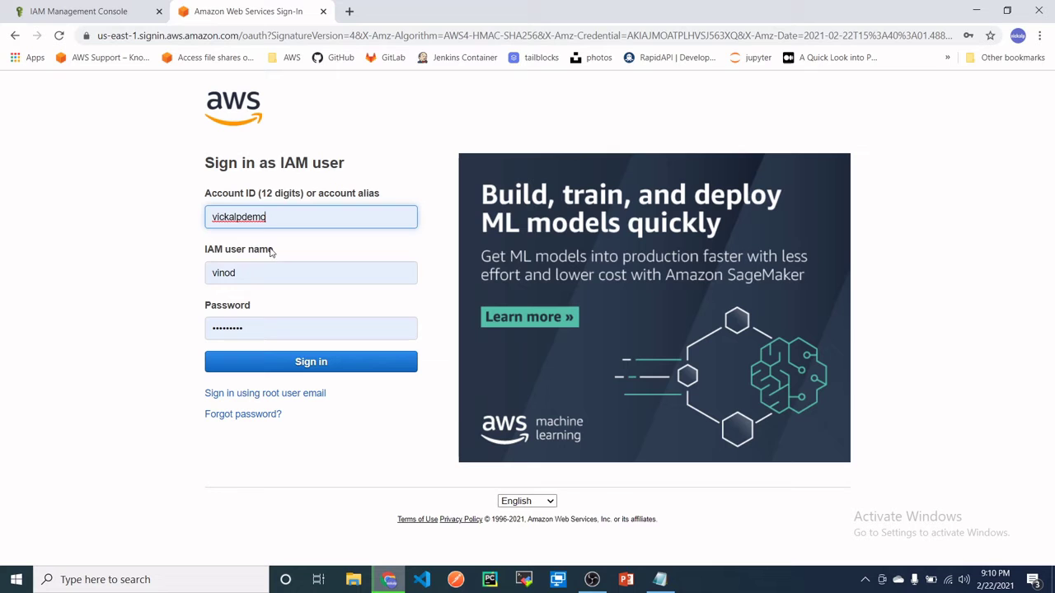
click(302, 368)
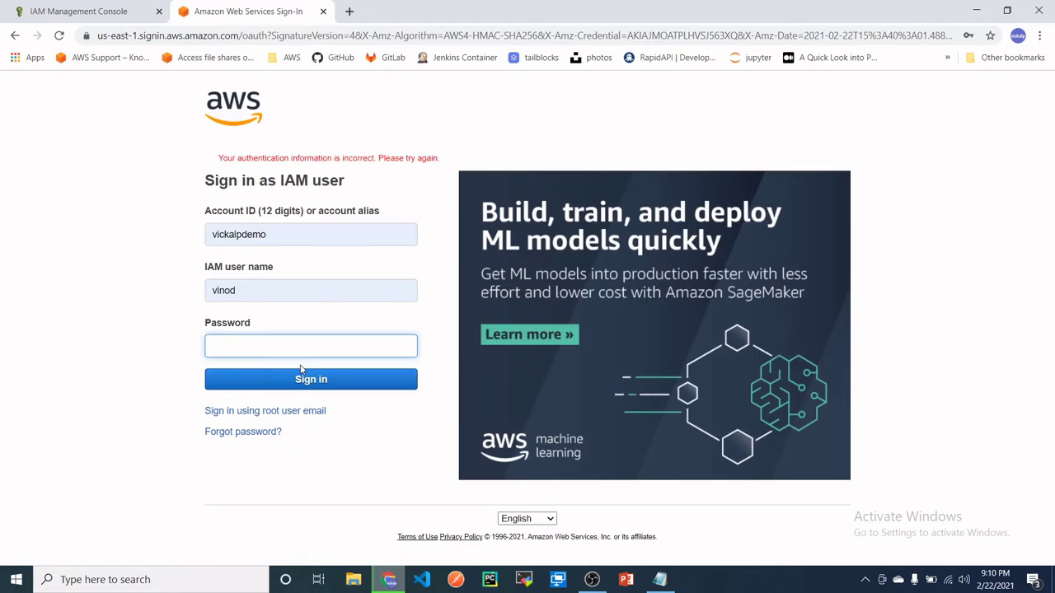
- Replace the IAM user name with admin and resubmit the sign-in form
double_click(276, 236)
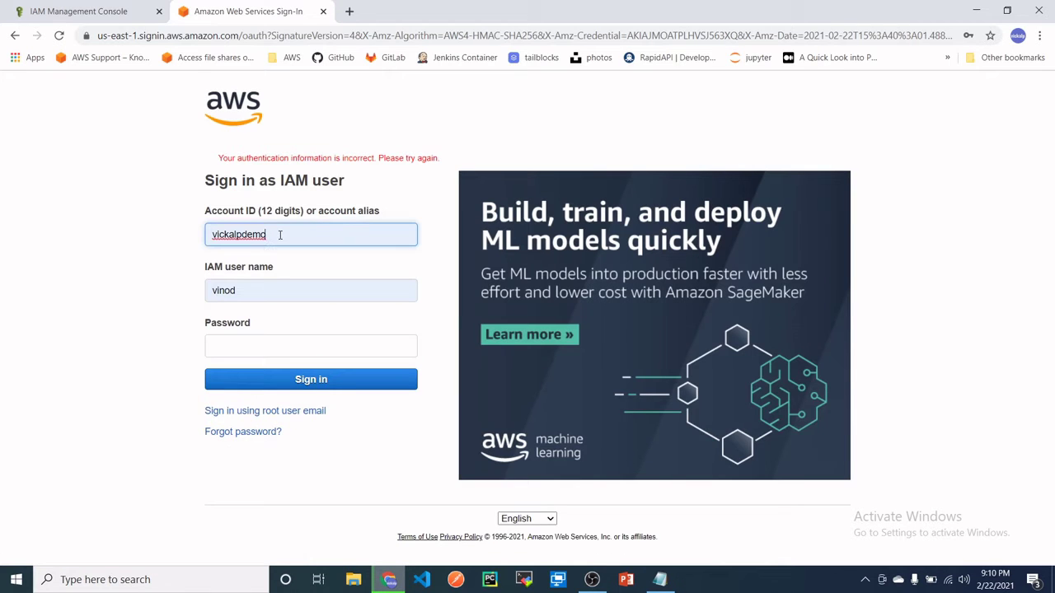
click(253, 292)
drag(252, 292, 173, 287)
text(admin)
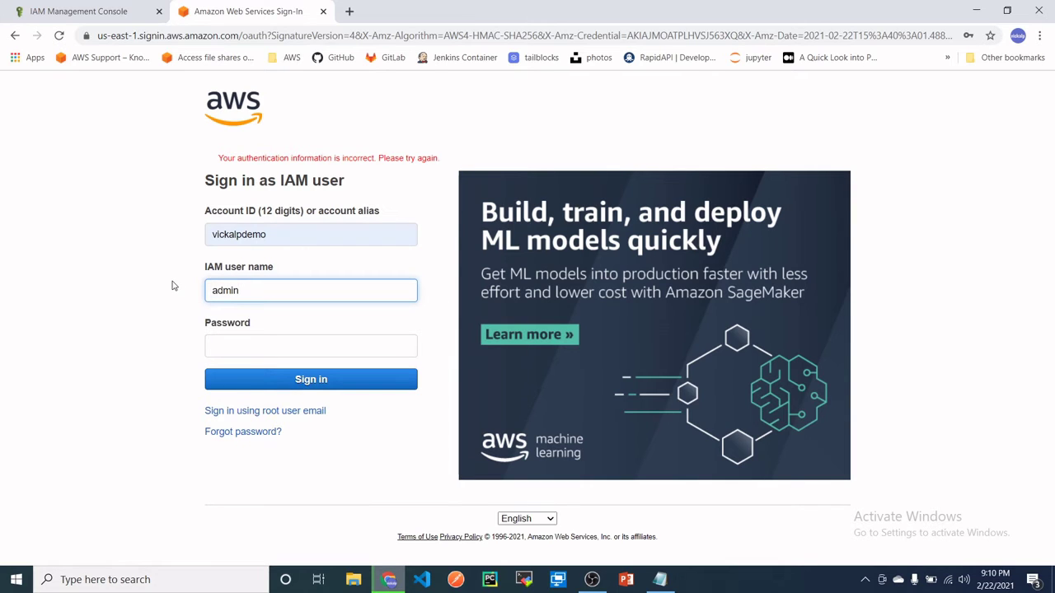
click(245, 346)
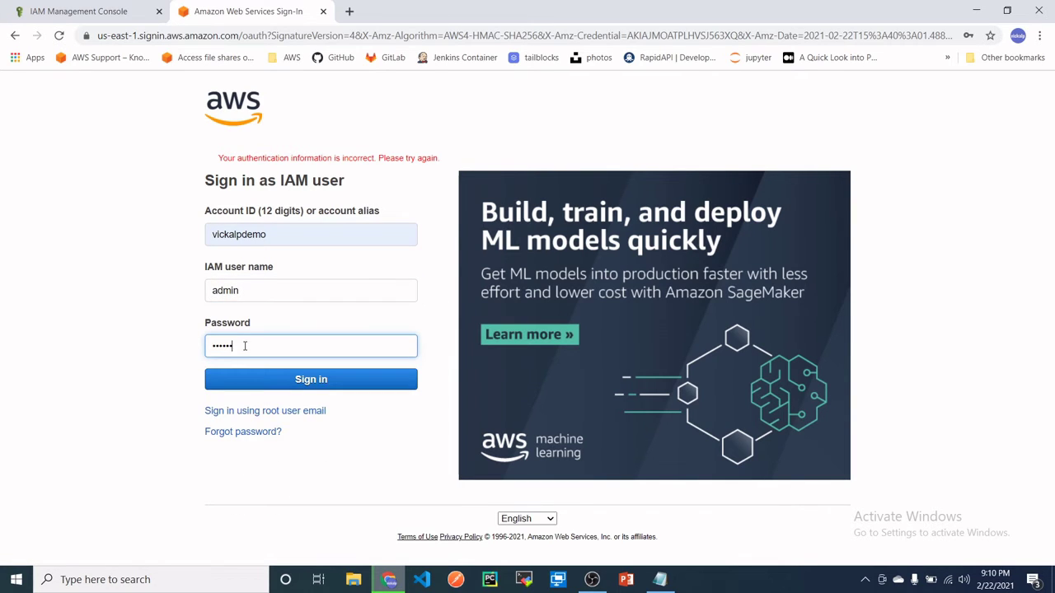
key(Return)
- Re-enter the account alias and the user's password to sign in as admin
drag(282, 235, 187, 238)
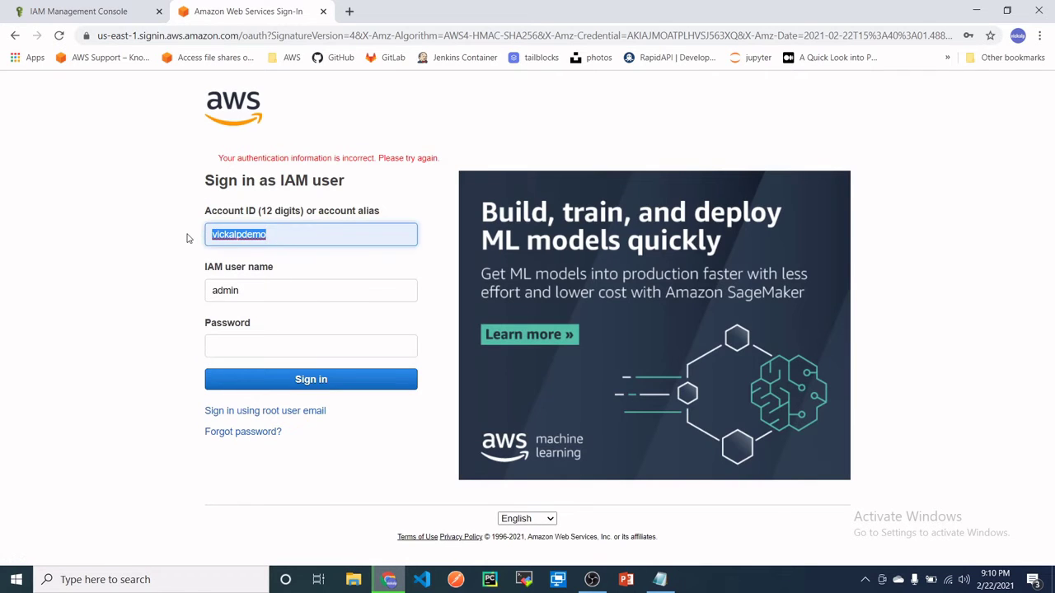
text(vicka)
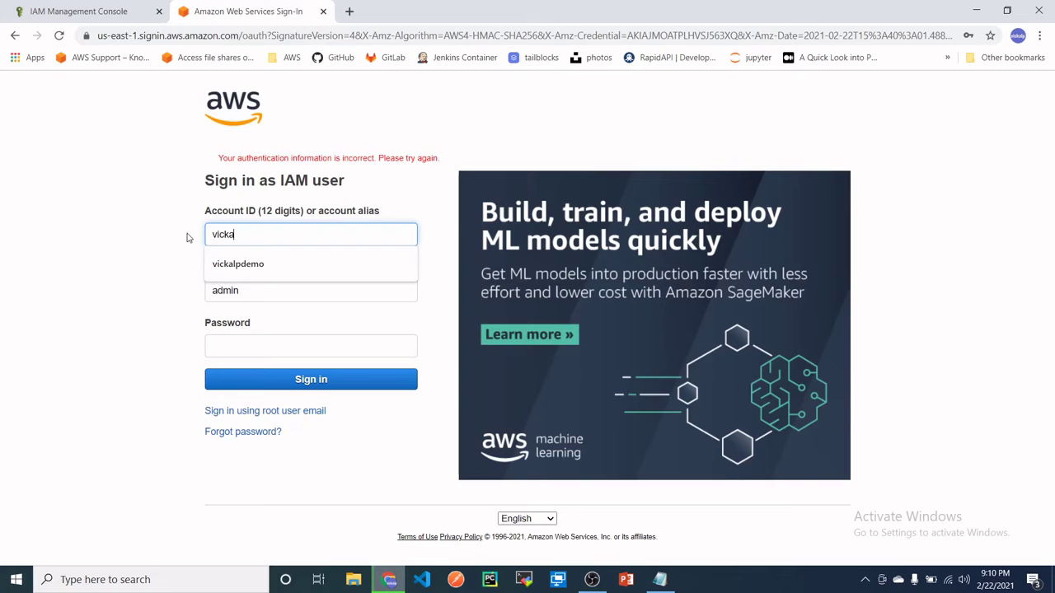
click(238, 264)
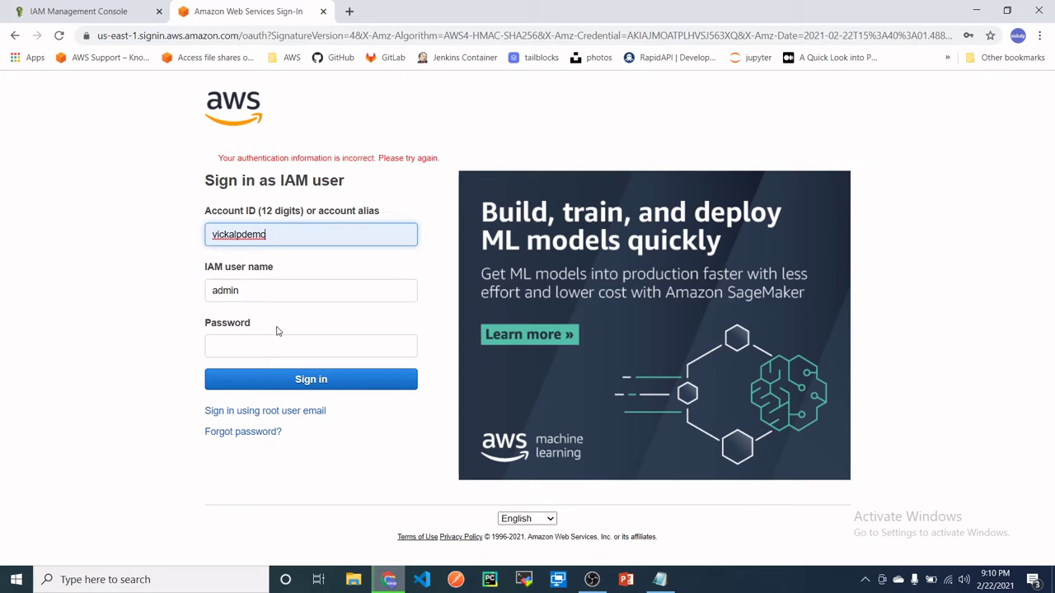
click(262, 338)
text(••)
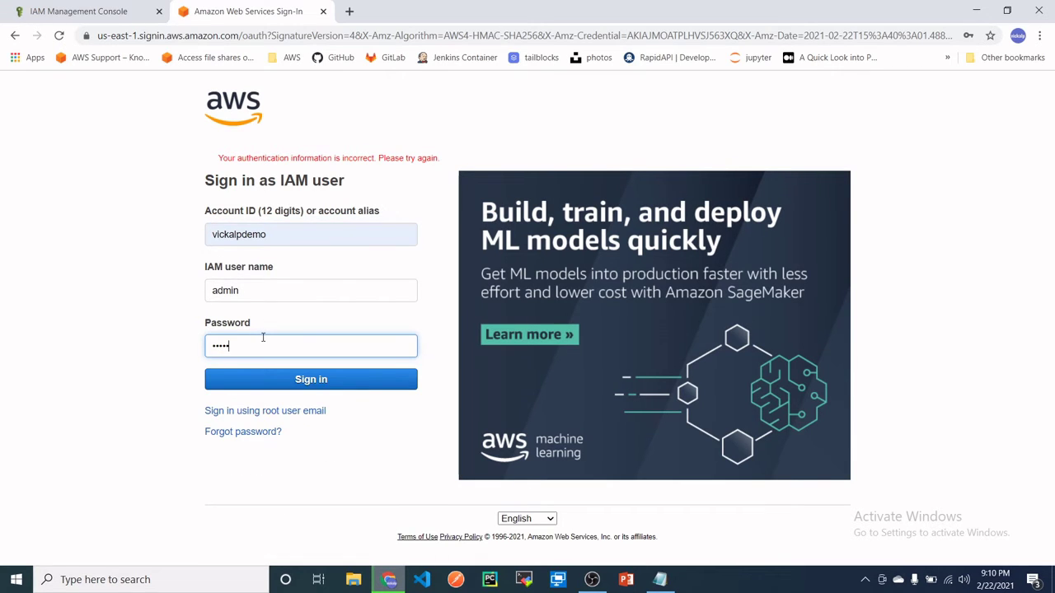
text(•)
key(BackSpace)
key(BackSpace)
key(BackSpace)
text(•)
key(Return)
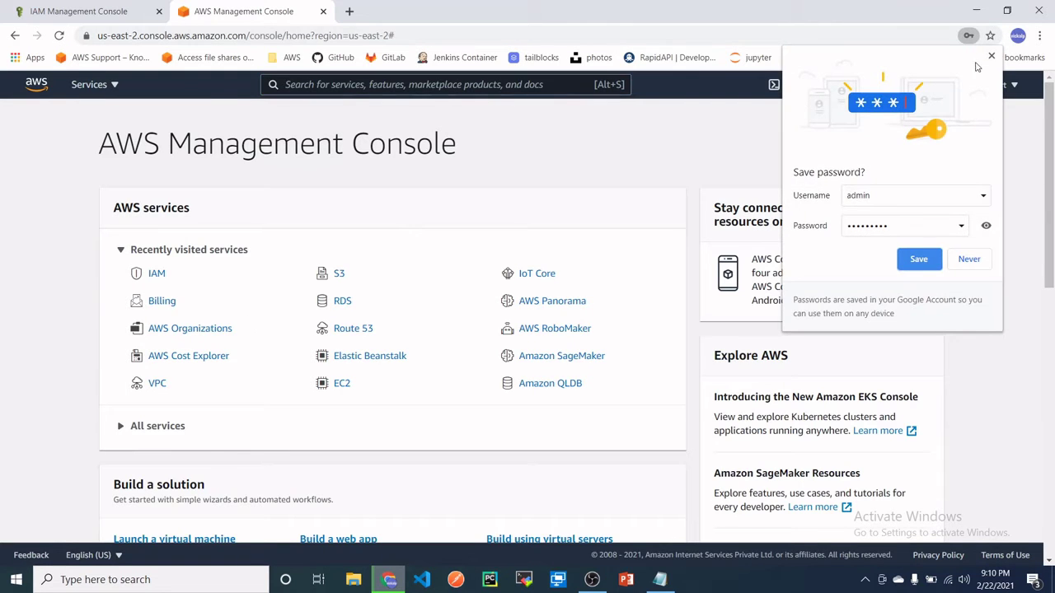
- Dismiss Chrome's save-password offer and check which IAM user is signed in
click(991, 56)
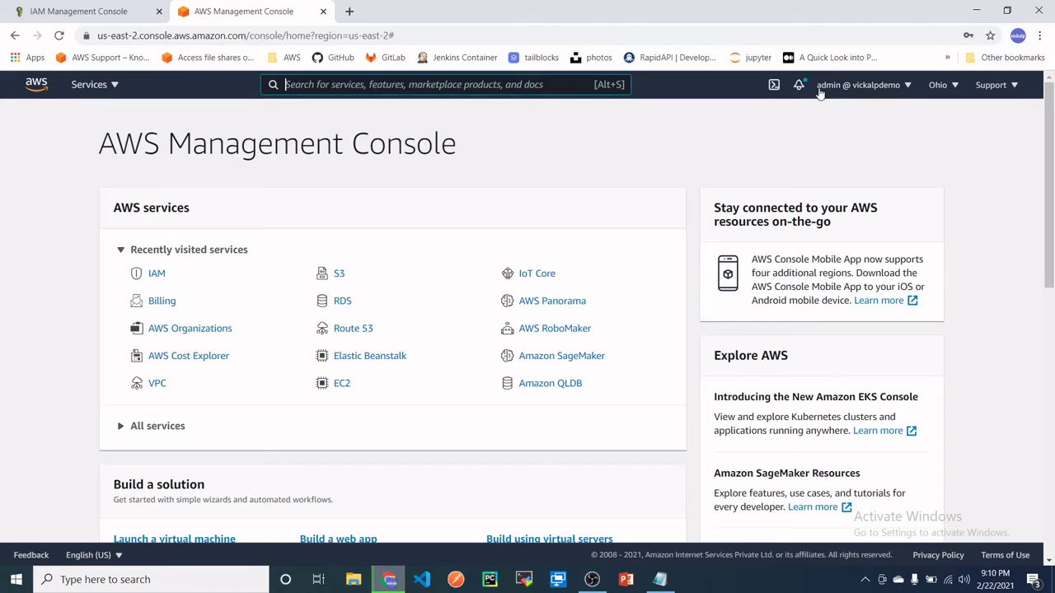
click(824, 89)
click(646, 150)
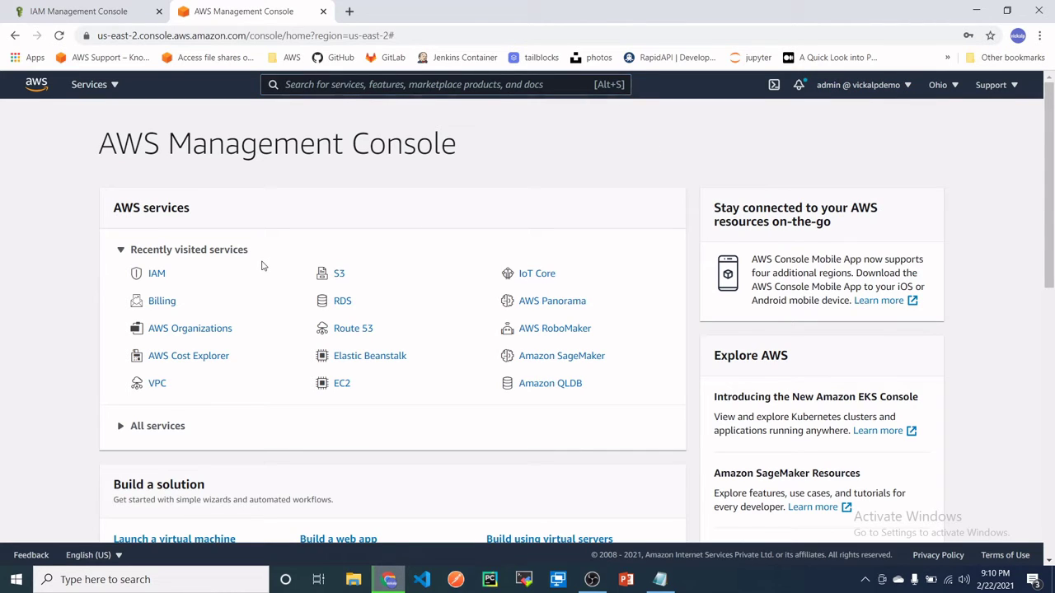
- Review the two S3 buckets and the Create bucket page, then return to the console home
click(339, 274)
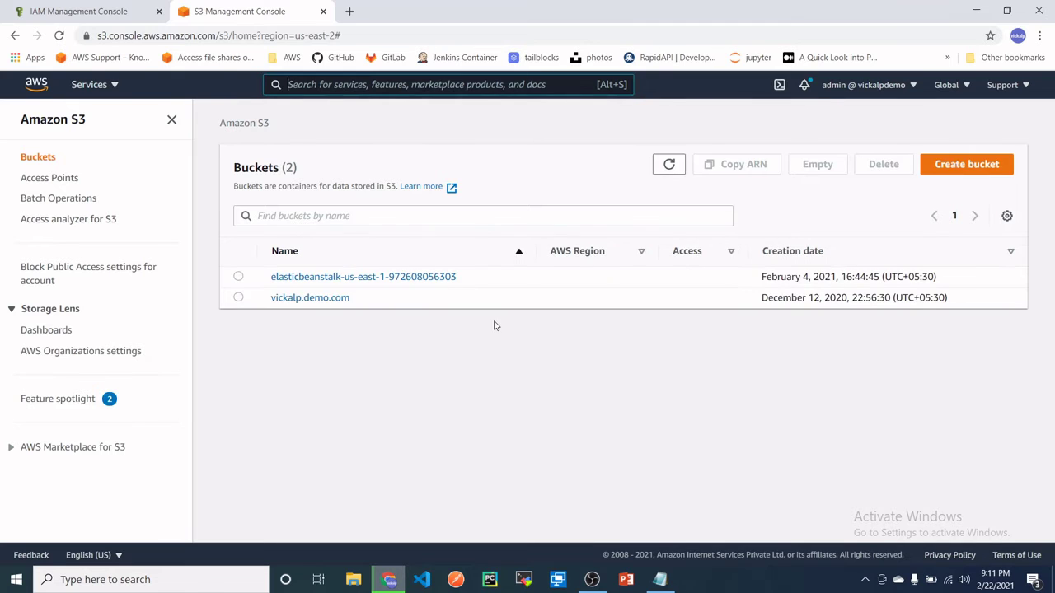
click(974, 165)
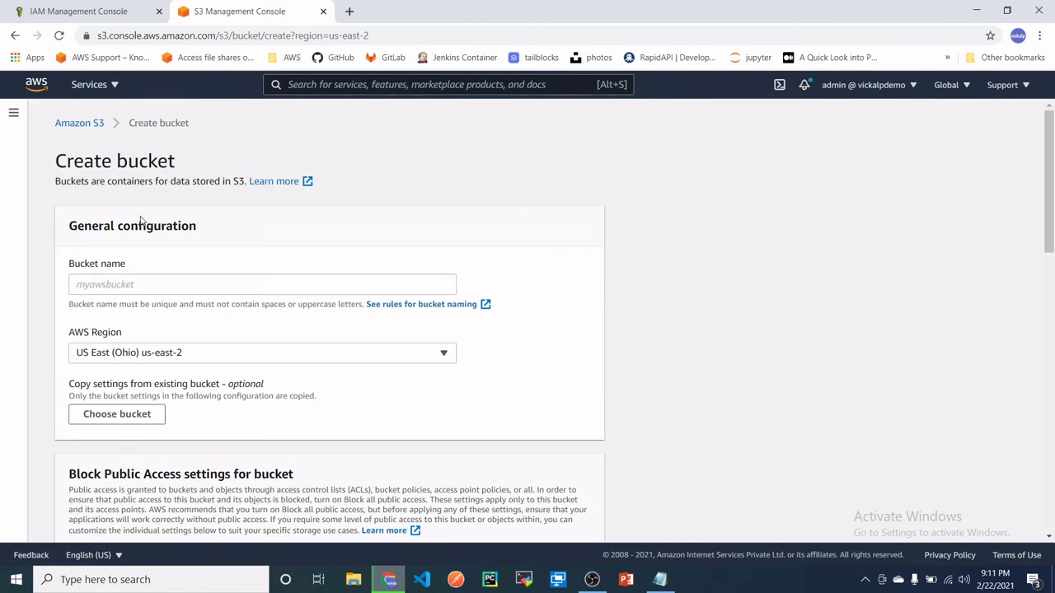
scroll(143, 222, down, 5)
scroll(162, 430, up, 4)
scroll(162, 430, up, 1)
click(36, 88)
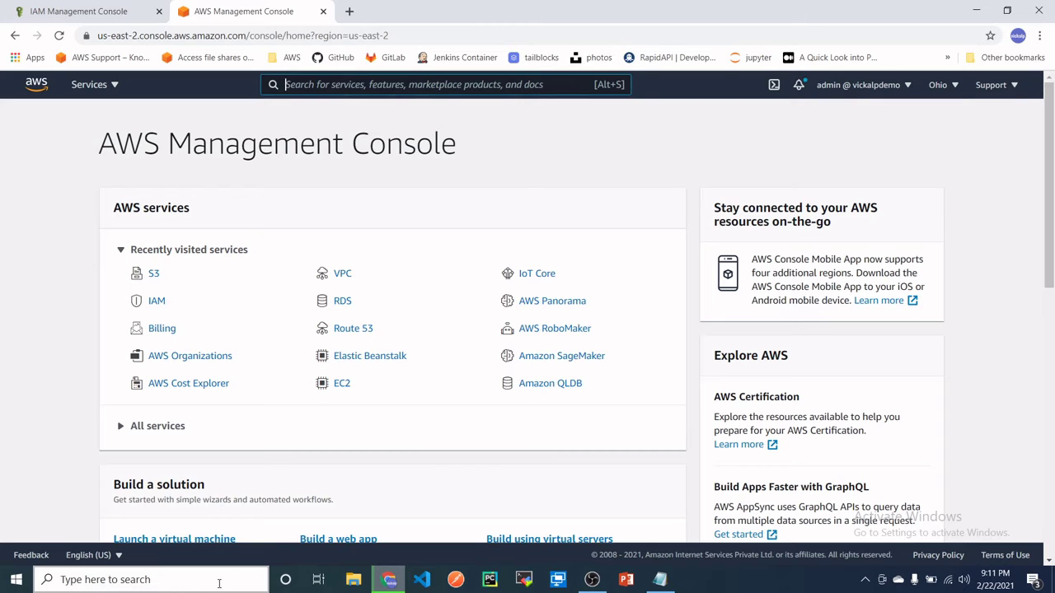
- Search 'env' and open Environment Variables to add a new user variable
click(161, 580)
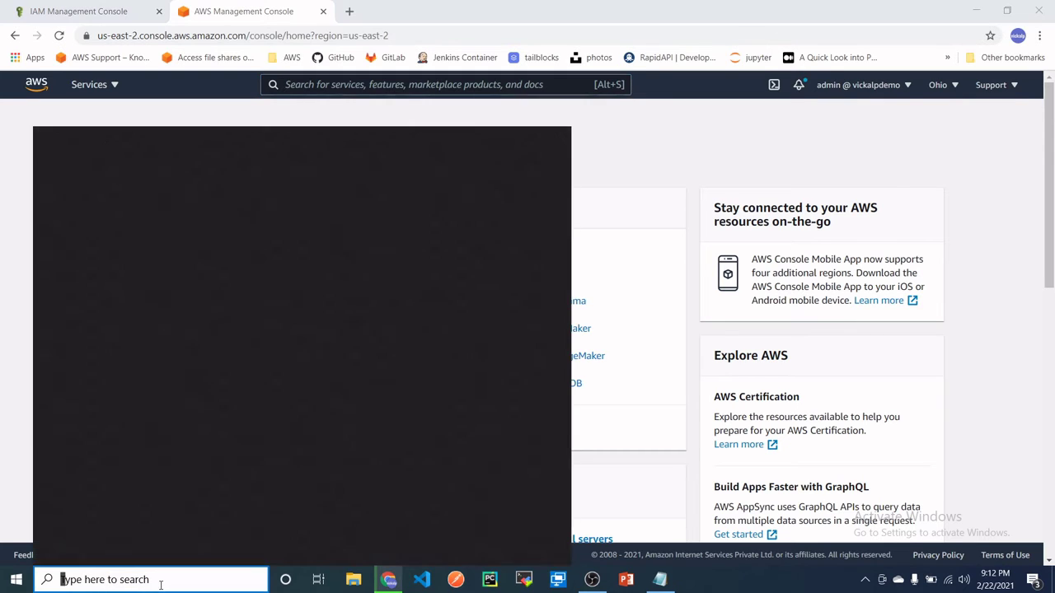
text(env)
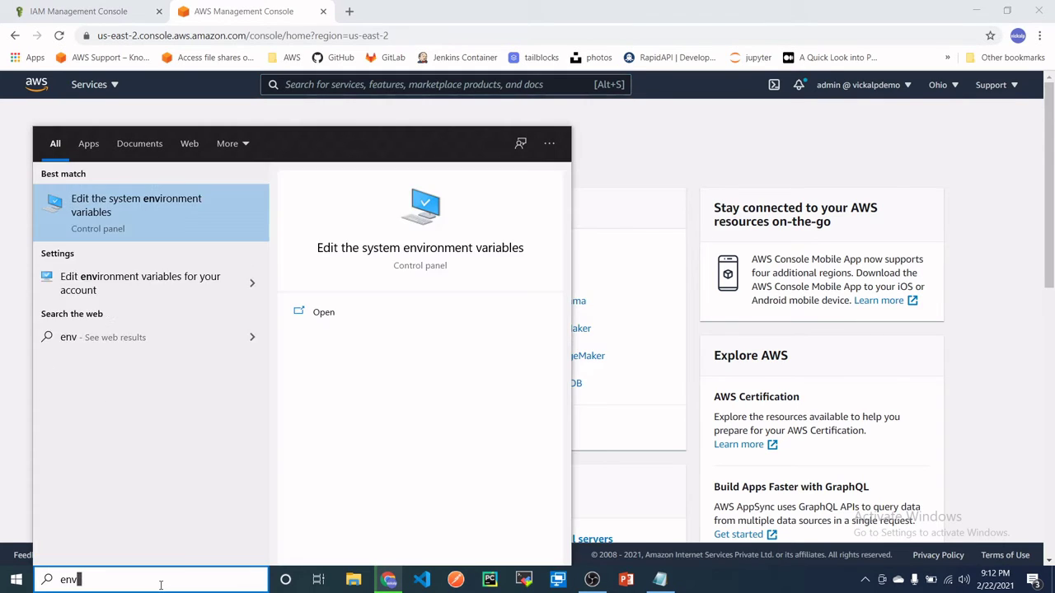
key(Return)
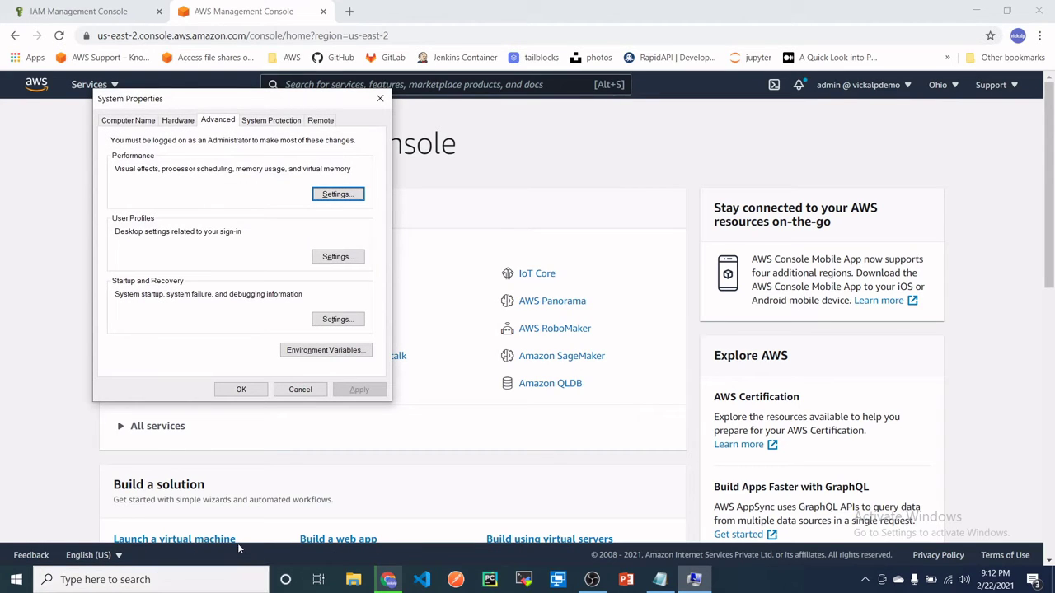
click(322, 354)
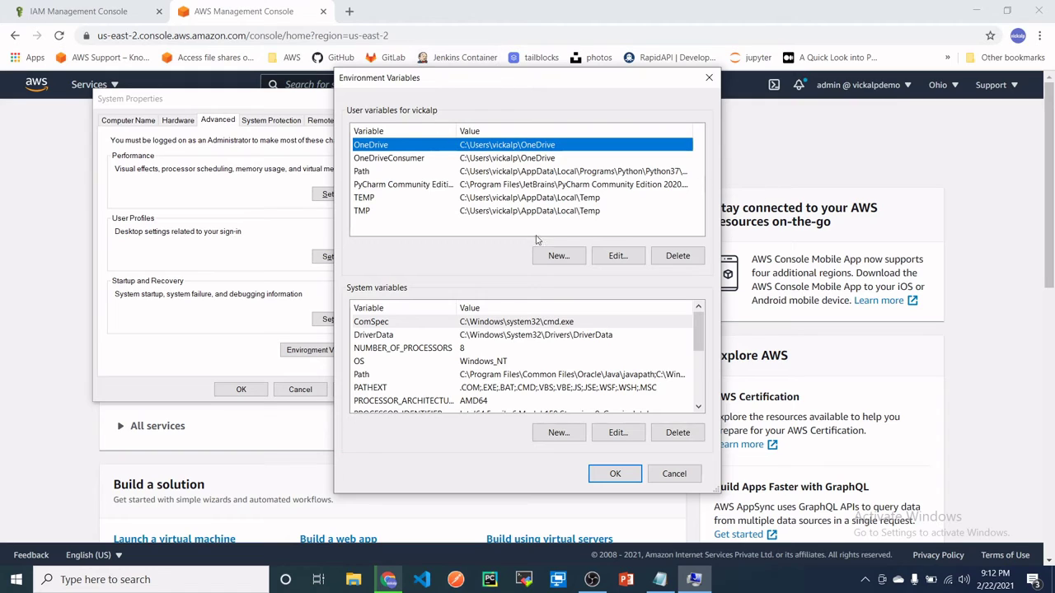
click(558, 256)
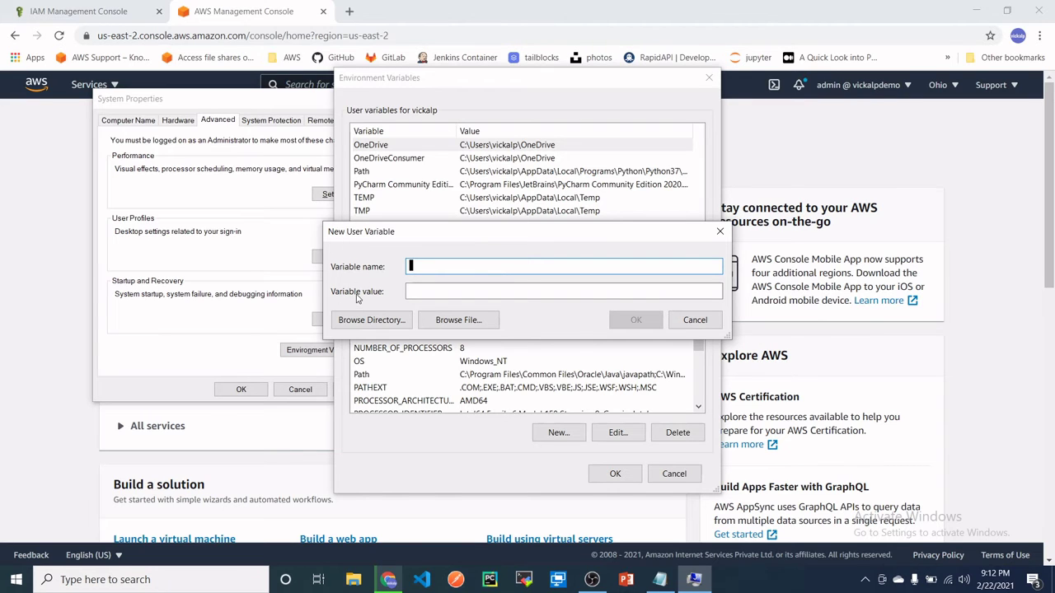
- Copy AWS_ACCESS_KEY_ID from the Notepad notes and paste it as the variable name
click(660, 579)
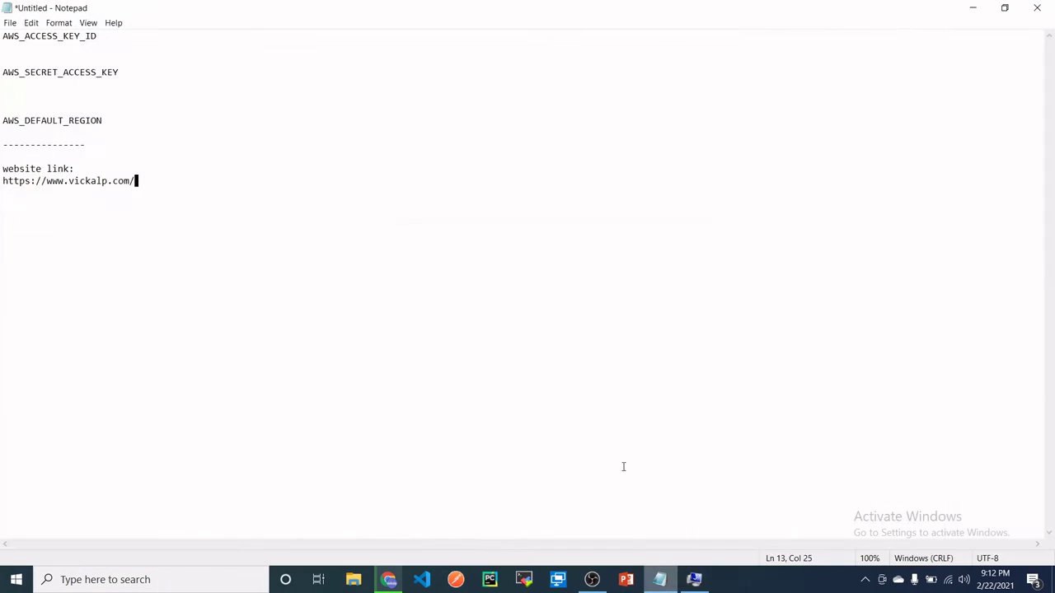
click(100, 37)
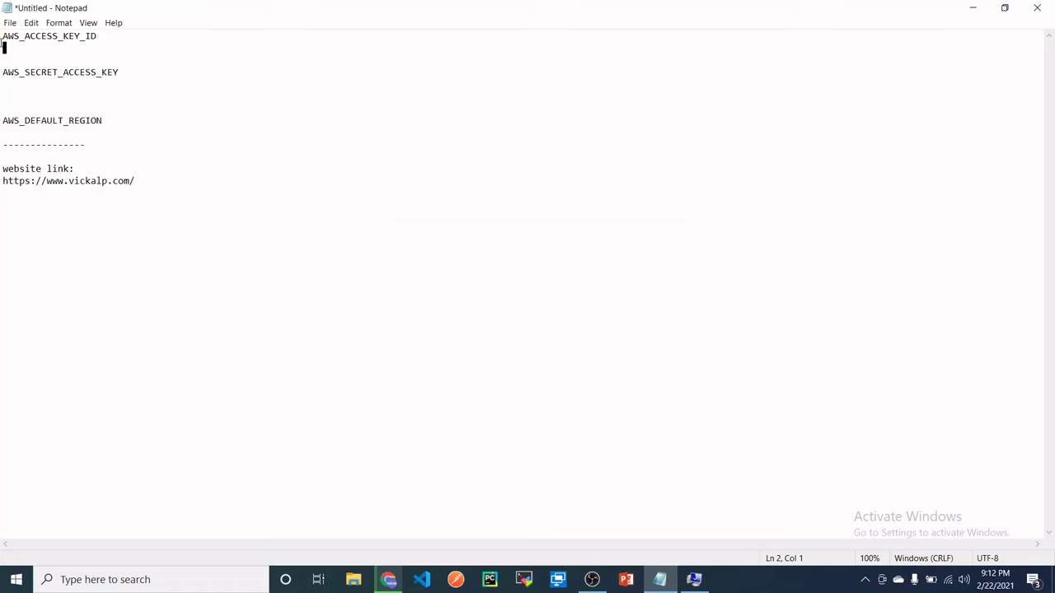
shift+click(3, 38)
key(ctrl+c)
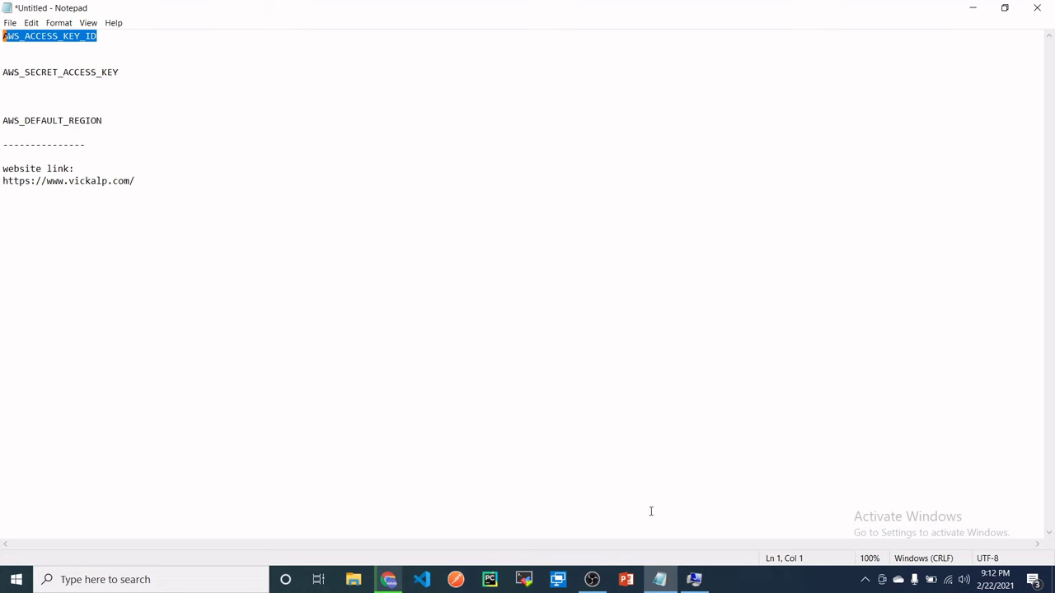
click(694, 580)
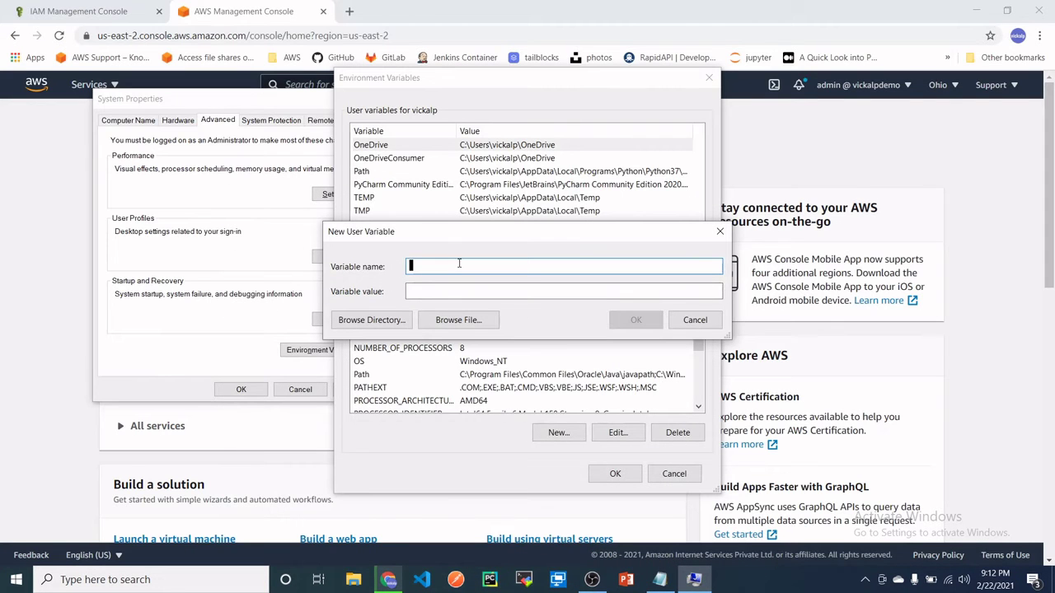
key(ctrl+v)
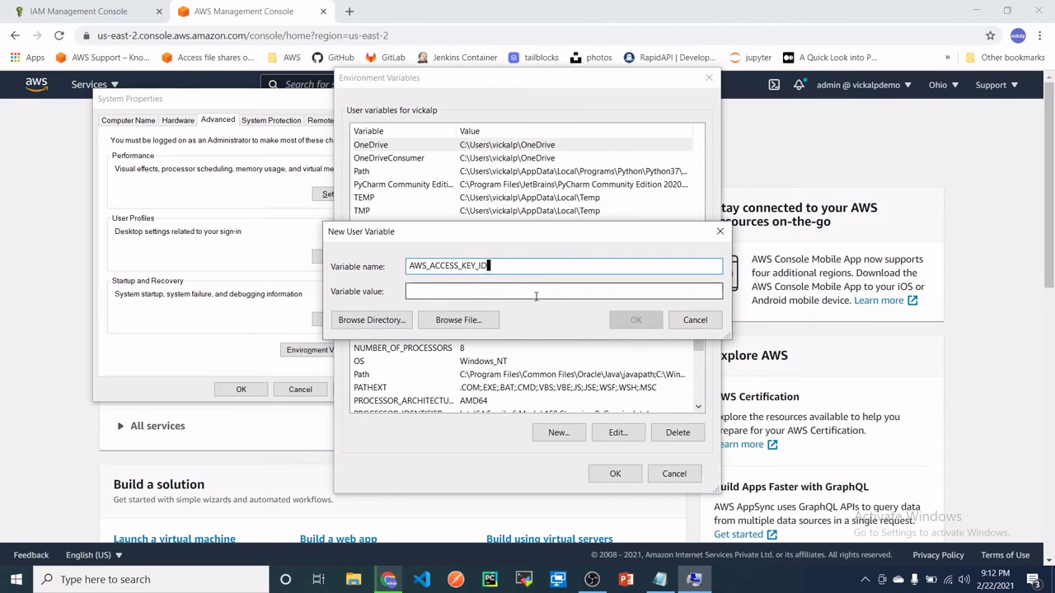
- Bring Chrome forward and open its Downloads list with Ctrl+J
click(1040, 35)
key(Escape)
key(ctrl+j)
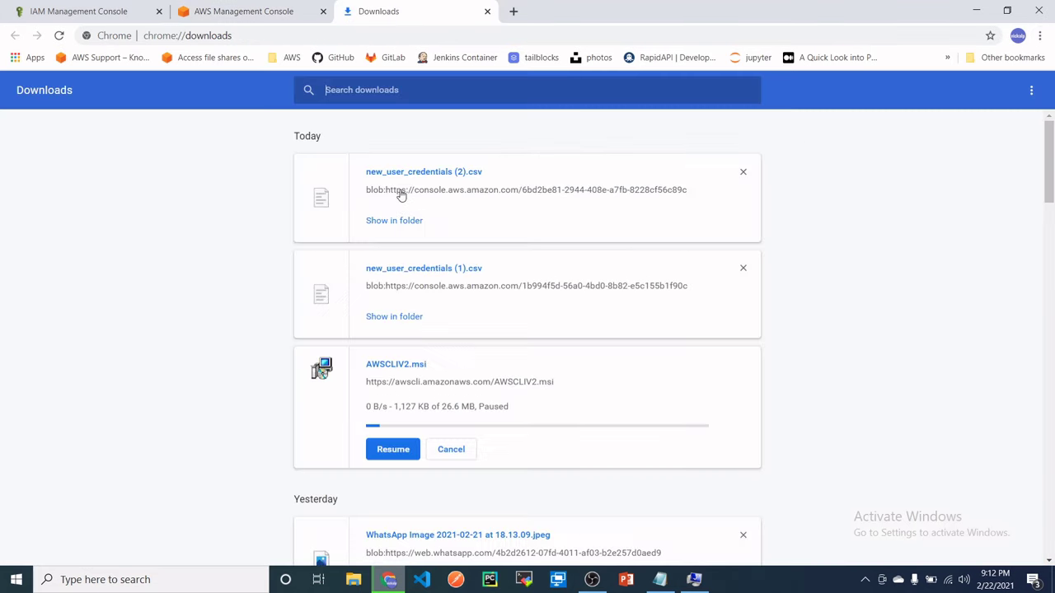
- Open new_user_credentials (2).csv in Notepad and maximise the window
click(396, 223)
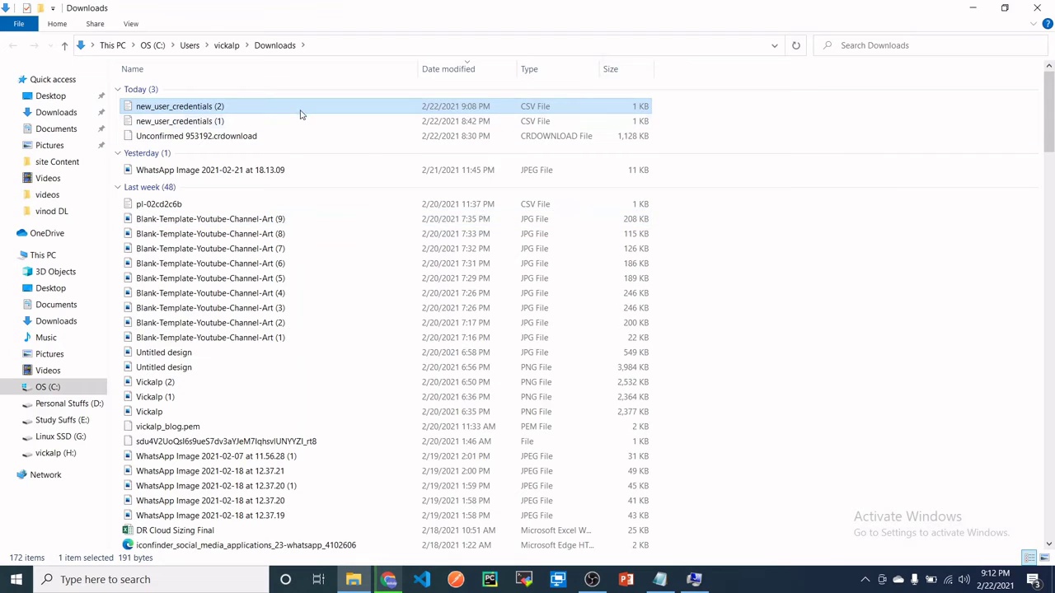
double_click(301, 113)
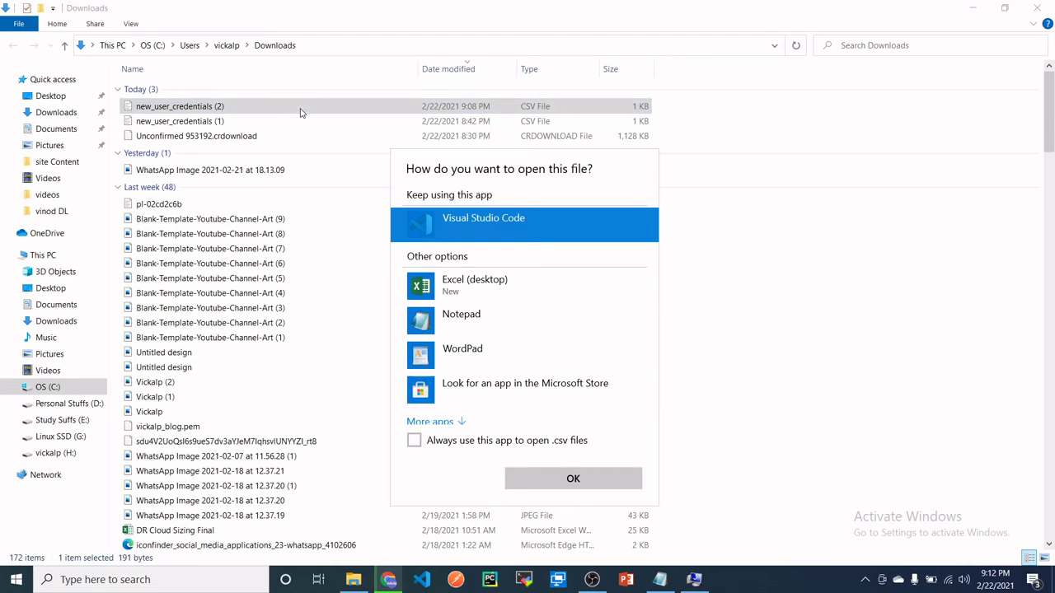
click(468, 332)
double_click(468, 331)
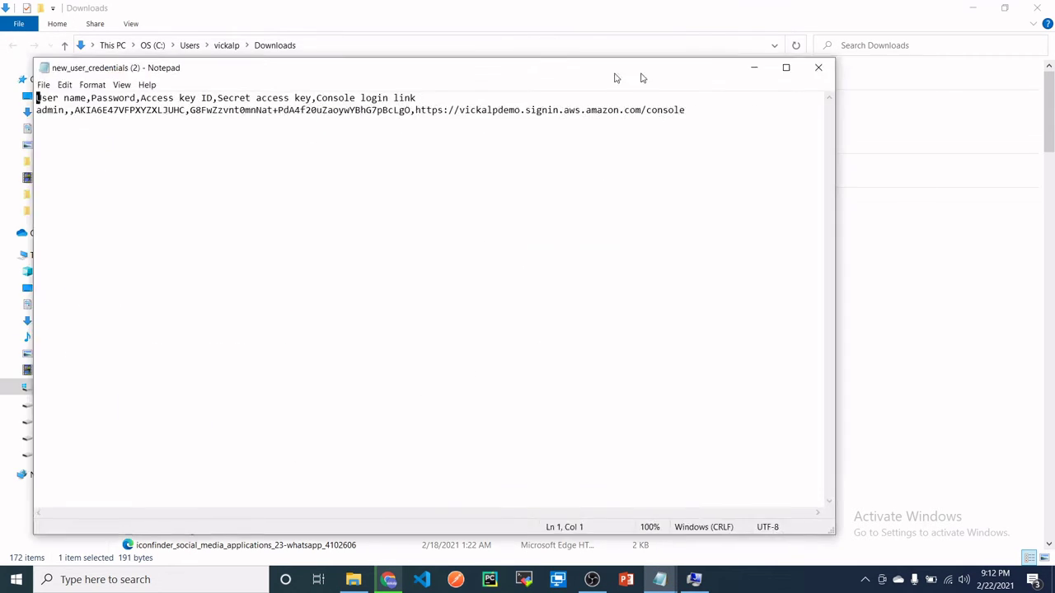
click(885, 67)
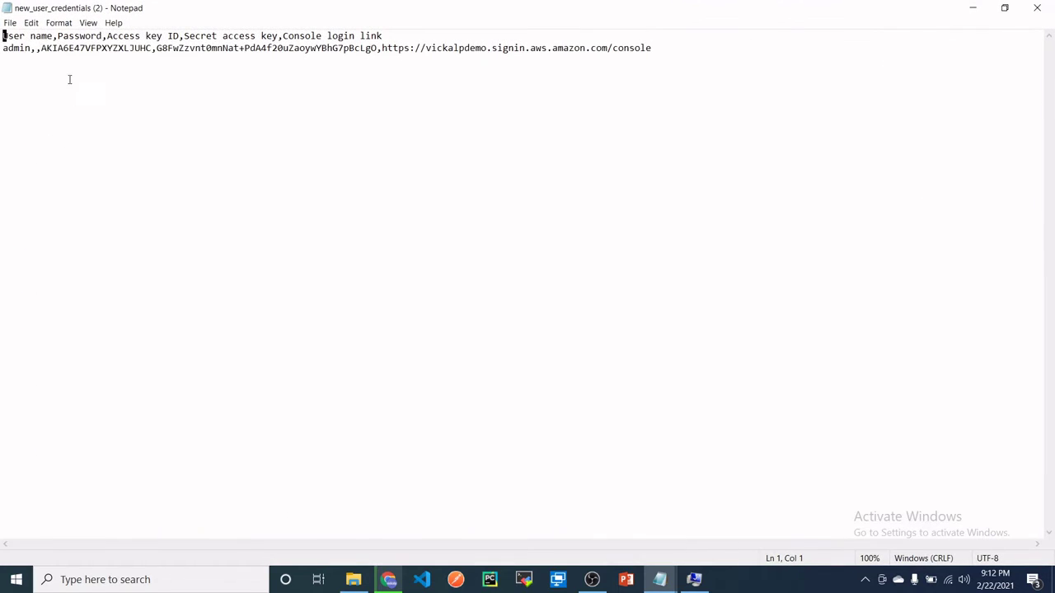
- Select the access key ID value in the credentials file
drag(3, 48, 241, 48)
click(147, 179)
drag(42, 47, 277, 37)
click(103, 37)
double_click(8, 37)
click(170, 65)
click(219, 36)
click(195, 99)
drag(2, 48, 242, 48)
click(89, 66)
drag(43, 48, 150, 54)
key(ctrl+c)
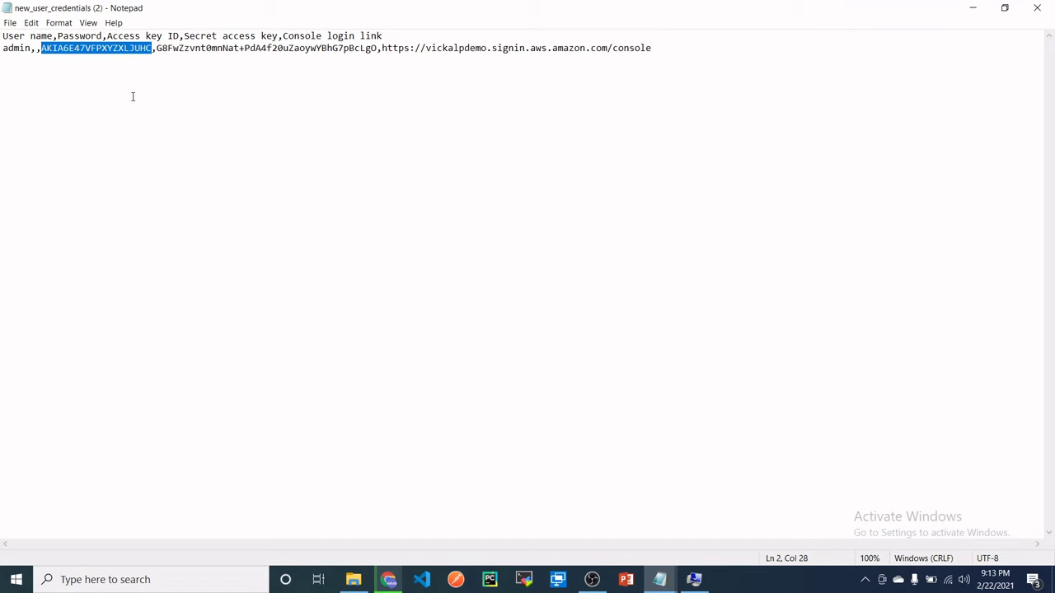
click(388, 579)
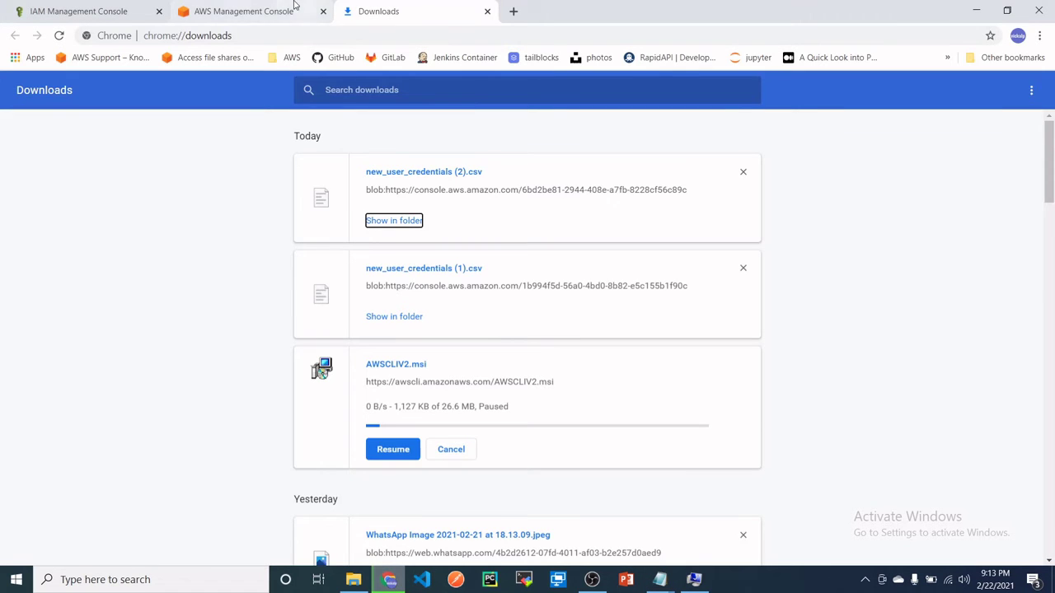
- Paste the access key as the AWS_ACCESS_KEY_ID value and confirm the variable
click(294, 7)
click(694, 579)
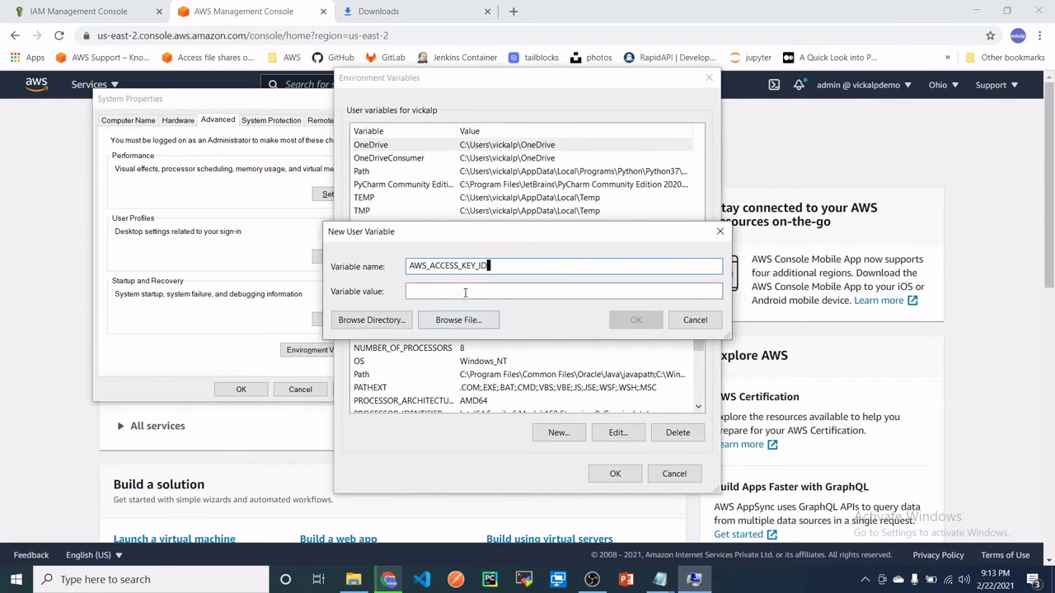
click(464, 293)
key(ctrl+v)
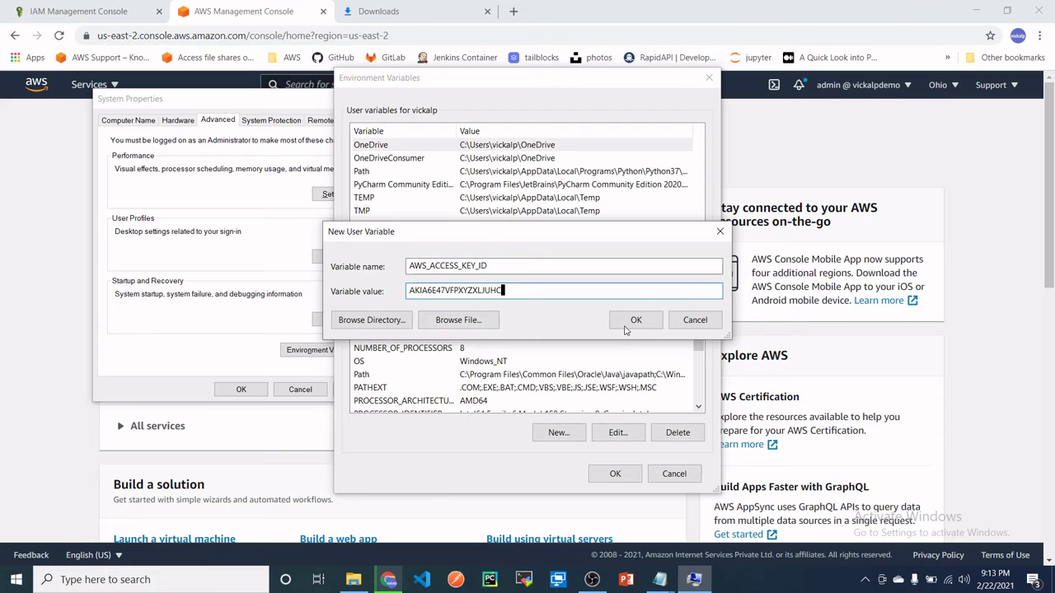
click(626, 325)
- Start another user variable named AWS_SECRET_ACCESS_KEY, copied from the Notepad notes
click(561, 256)
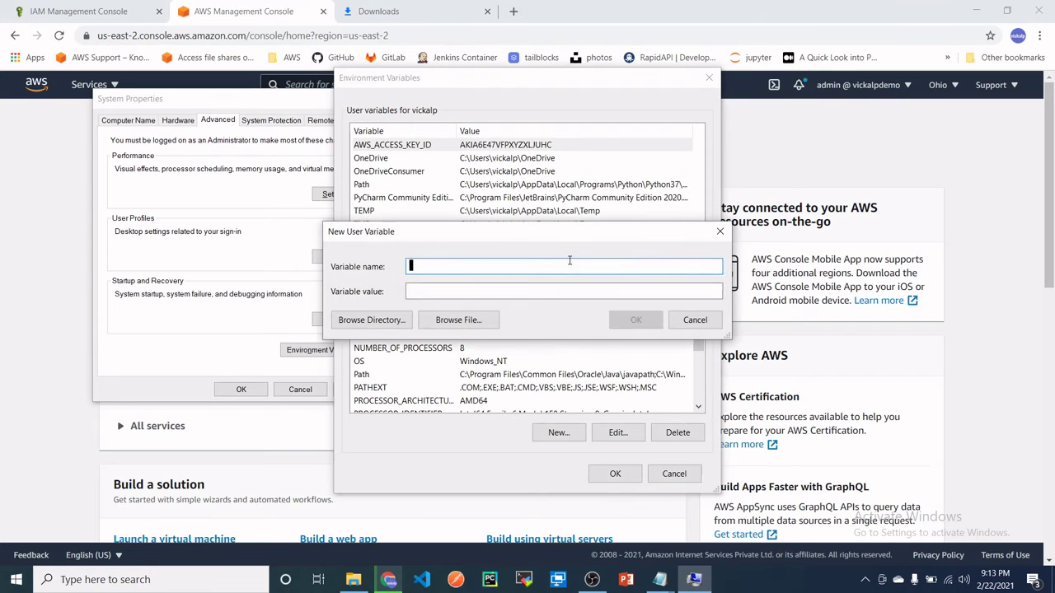
mouse_move(659, 579)
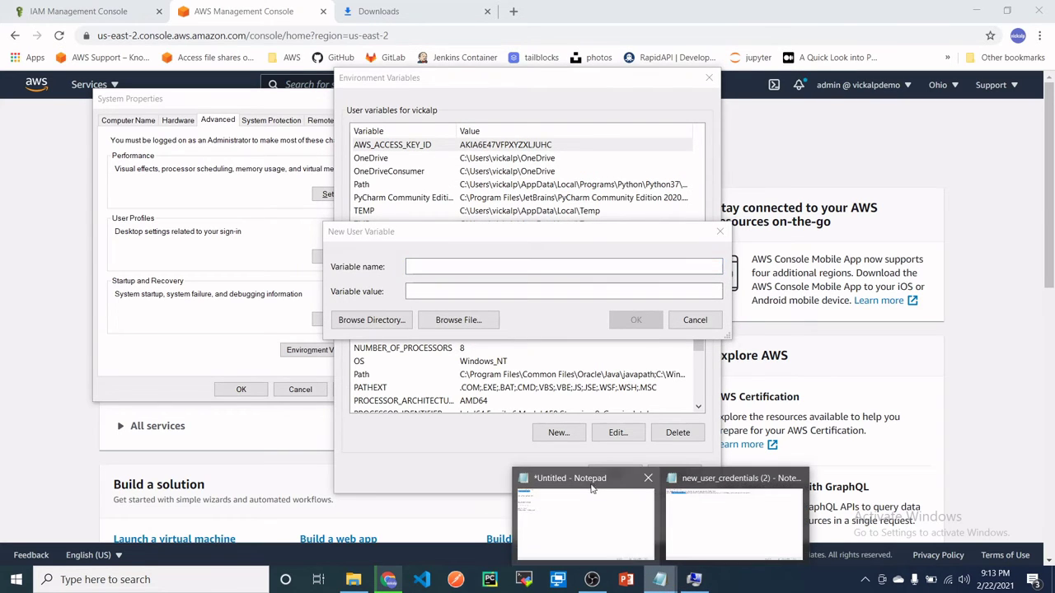
click(593, 489)
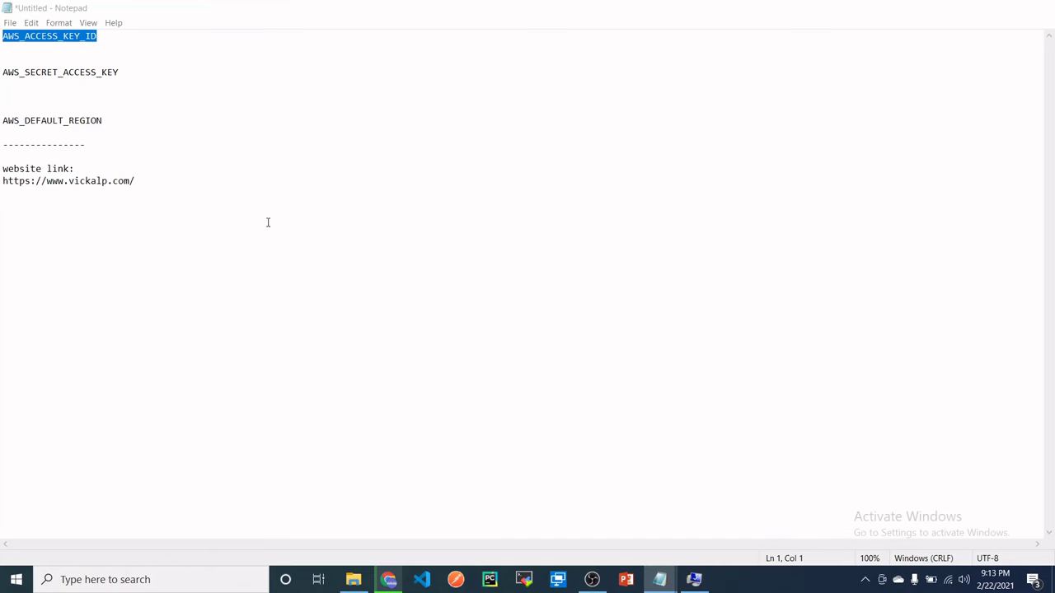
drag(131, 73, 3, 73)
key(ctrl+c)
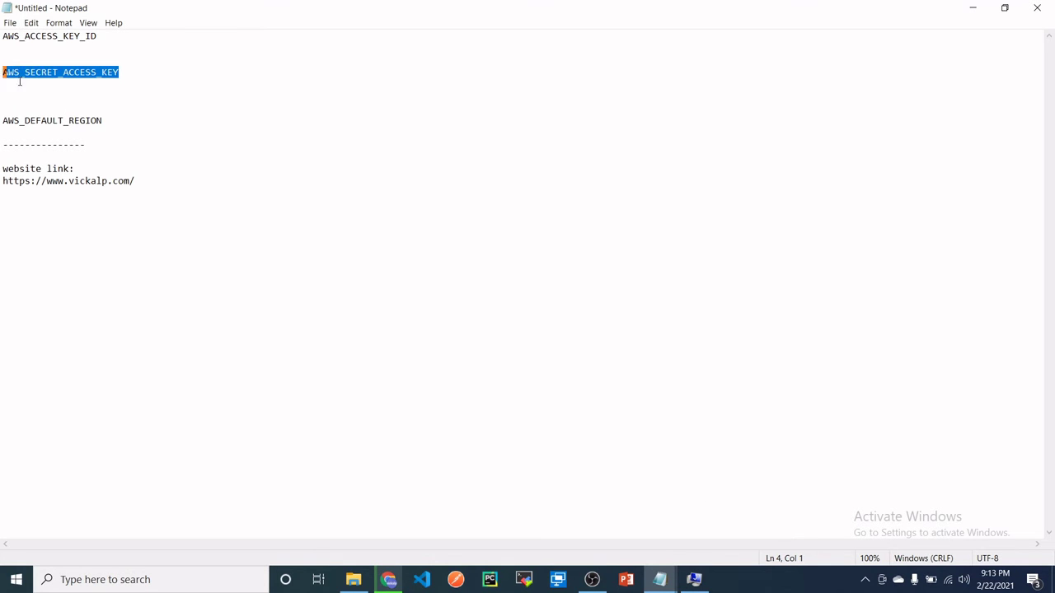
click(694, 579)
key(ctrl+v)
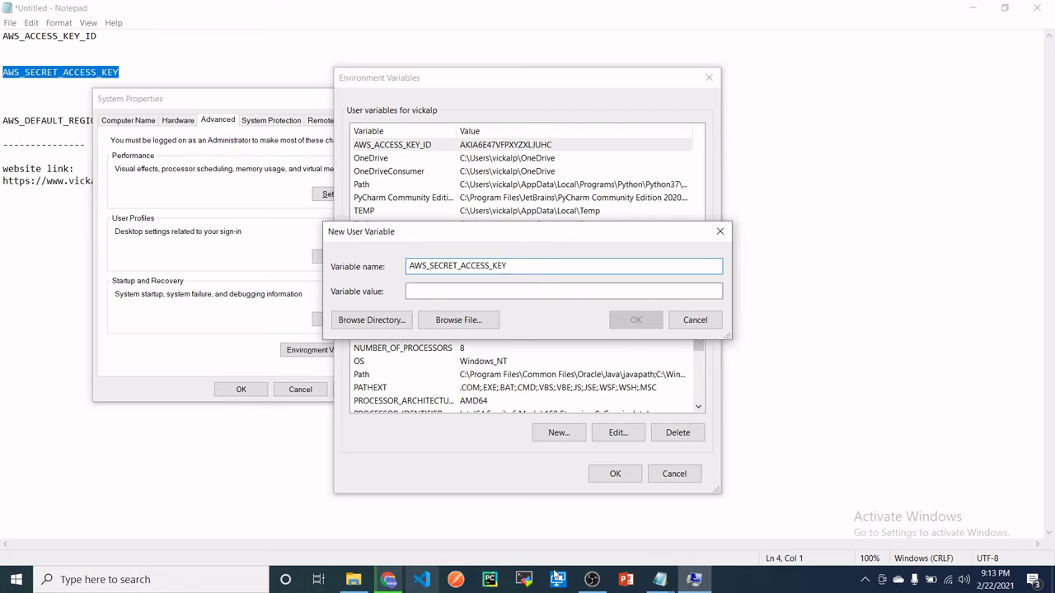
- Select the full secret access key in the downloaded credentials file
mouse_move(668, 583)
click(733, 513)
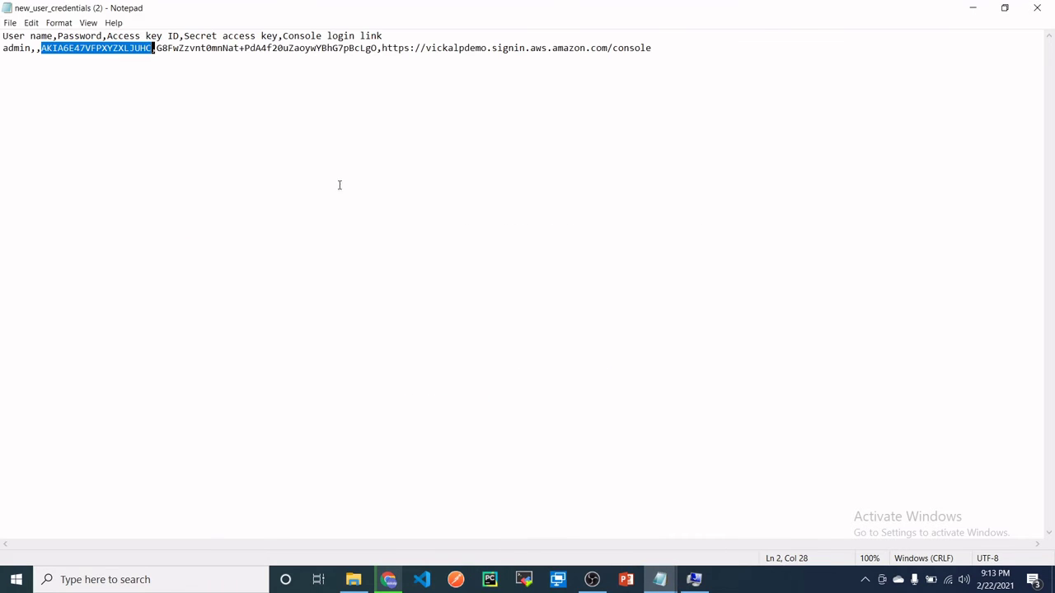
drag(156, 48, 346, 49)
key(shift+Right)
key(shift+Right)
key(shift+Right)
key(shift+Right)
key(shift+Right)
key(shift+Right)
key(ctrl+c)
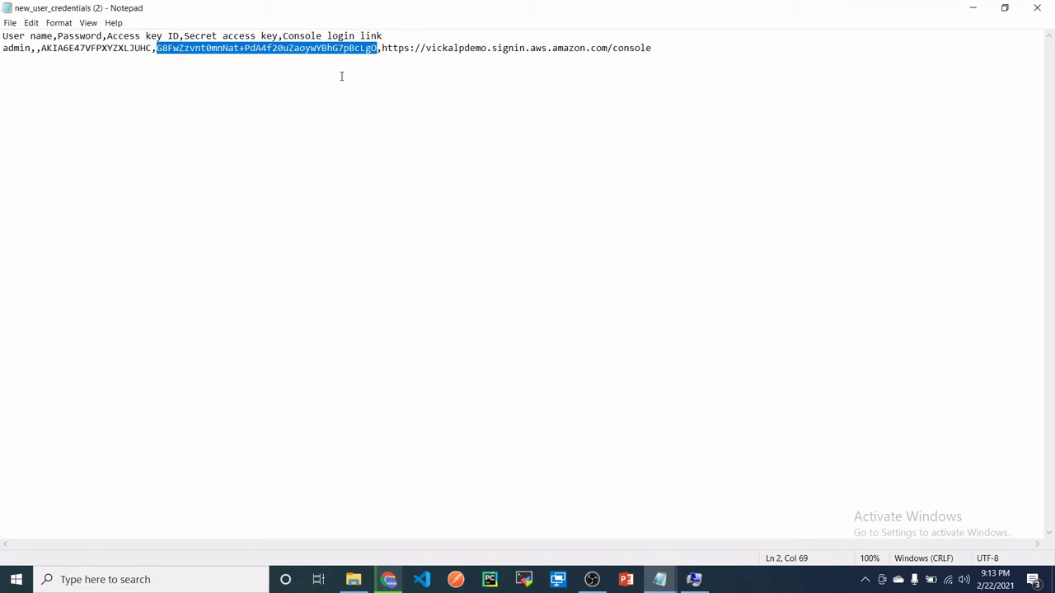
click(388, 580)
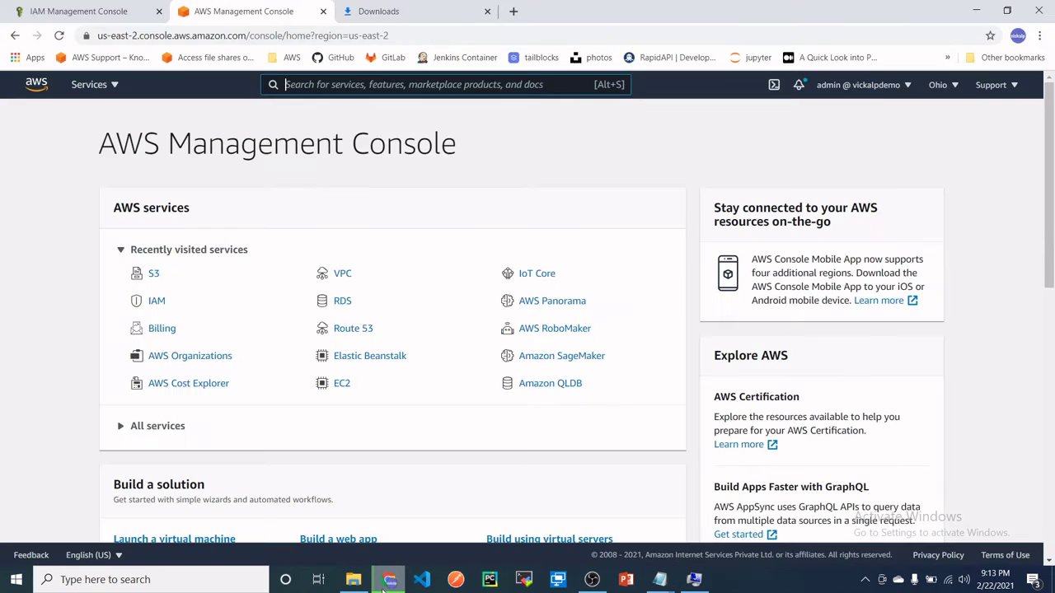
- Paste the secret key as the AWS_SECRET_ACCESS_KEY value and confirm the variable
click(694, 579)
click(464, 292)
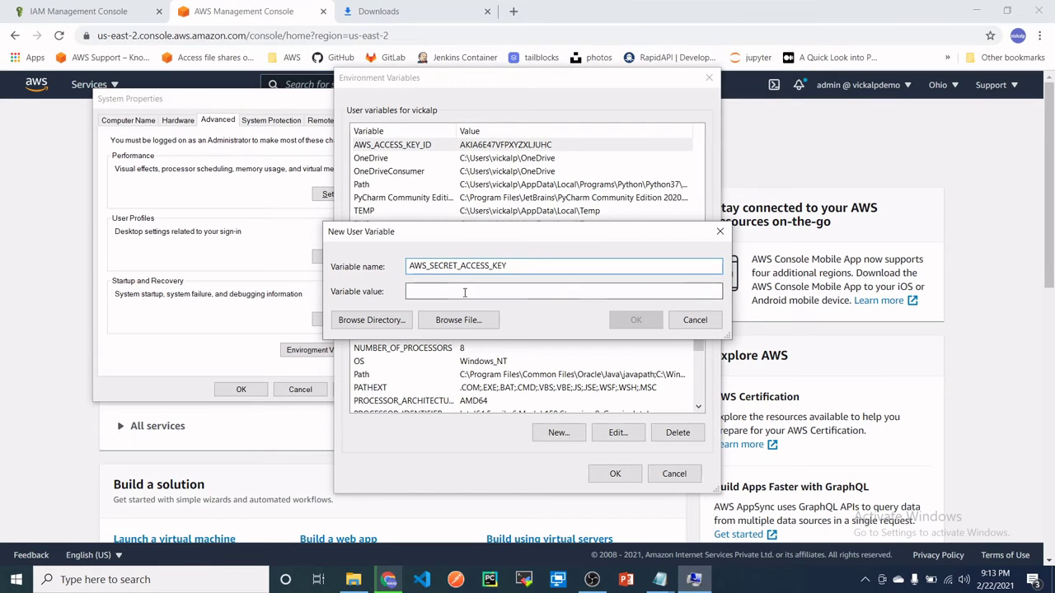
key(ctrl+v)
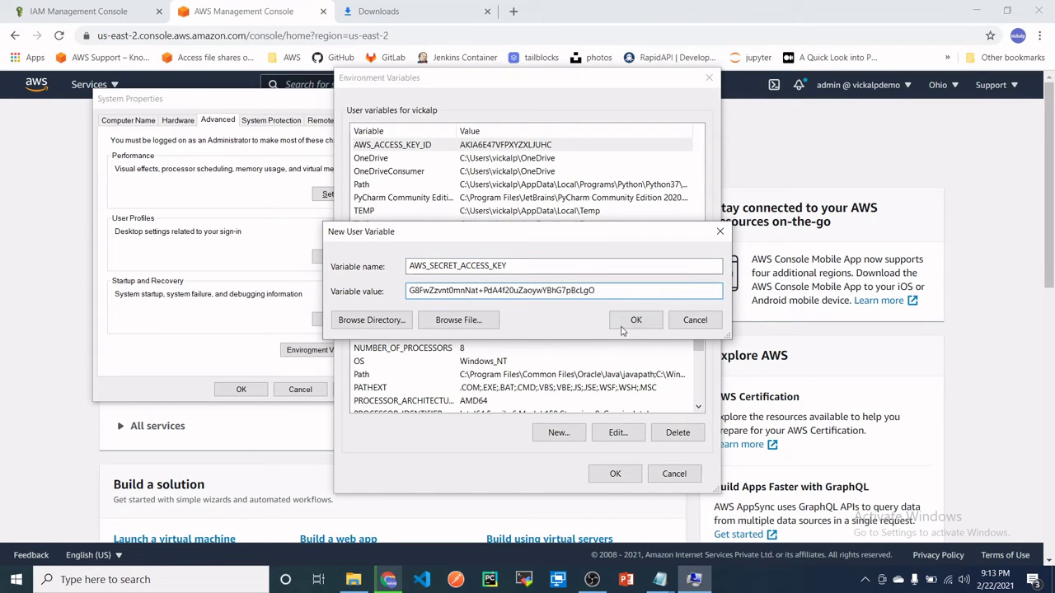
click(630, 323)
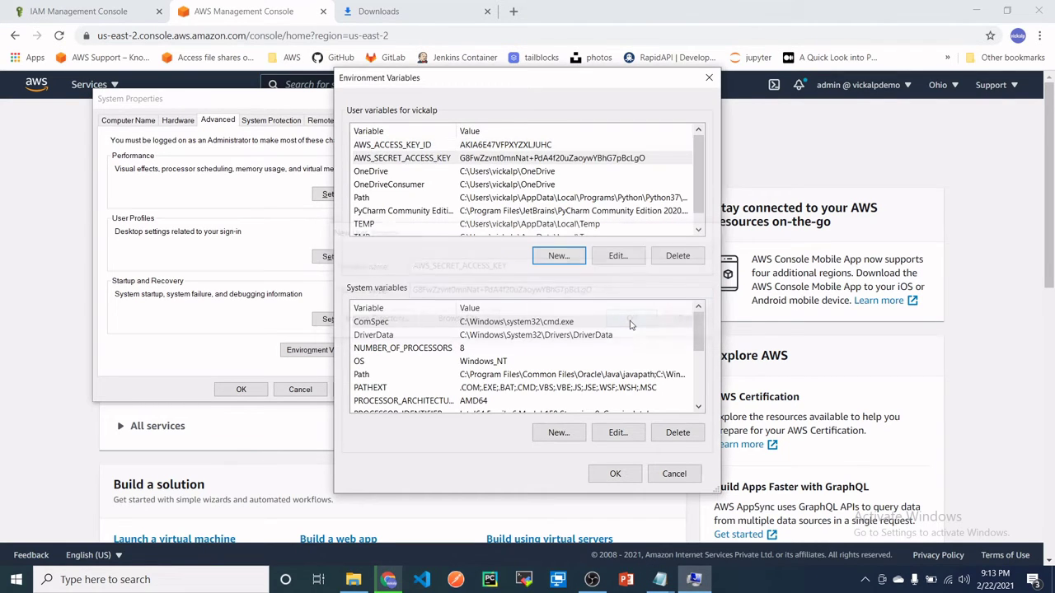
- Begin another new user variable and select AWS_DEFAULT_REGION in the Notepad notes
click(558, 256)
click(658, 582)
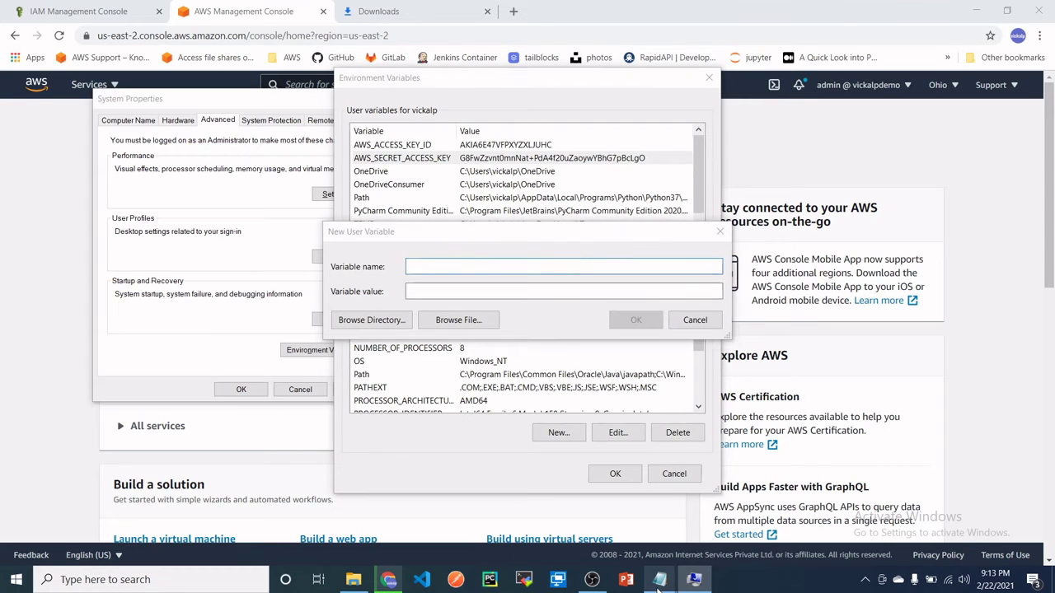
click(582, 517)
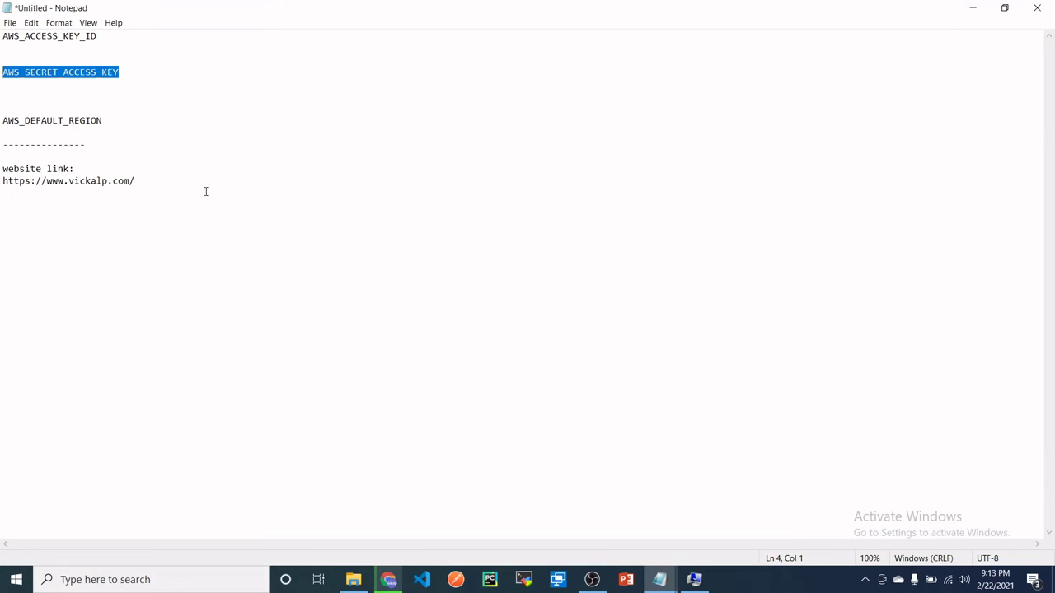
click(660, 577)
click(709, 544)
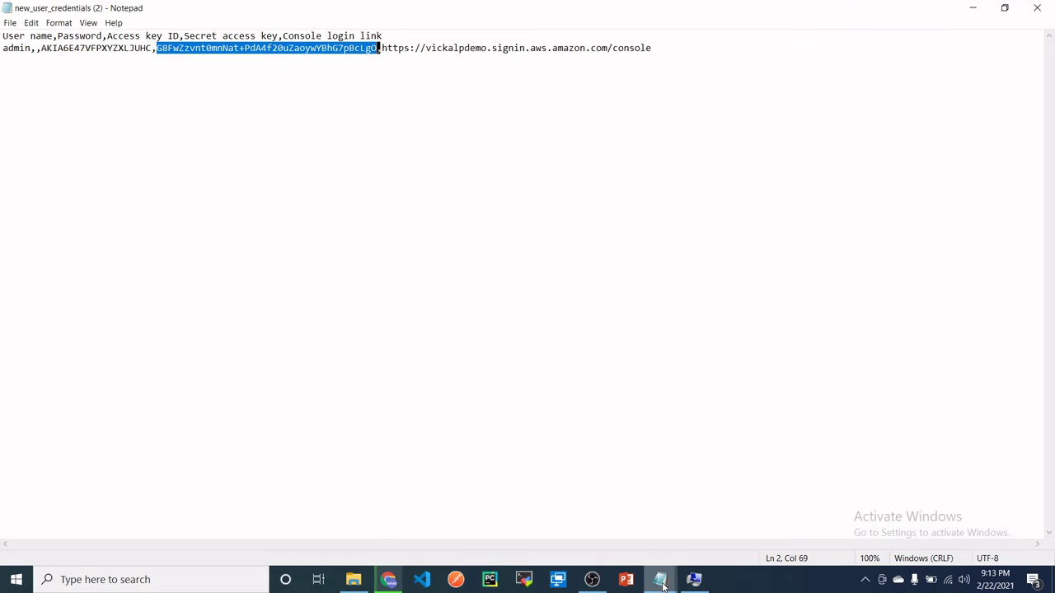
mouse_move(659, 579)
click(591, 508)
drag(111, 122, 3, 120)
key(ctrl+c)
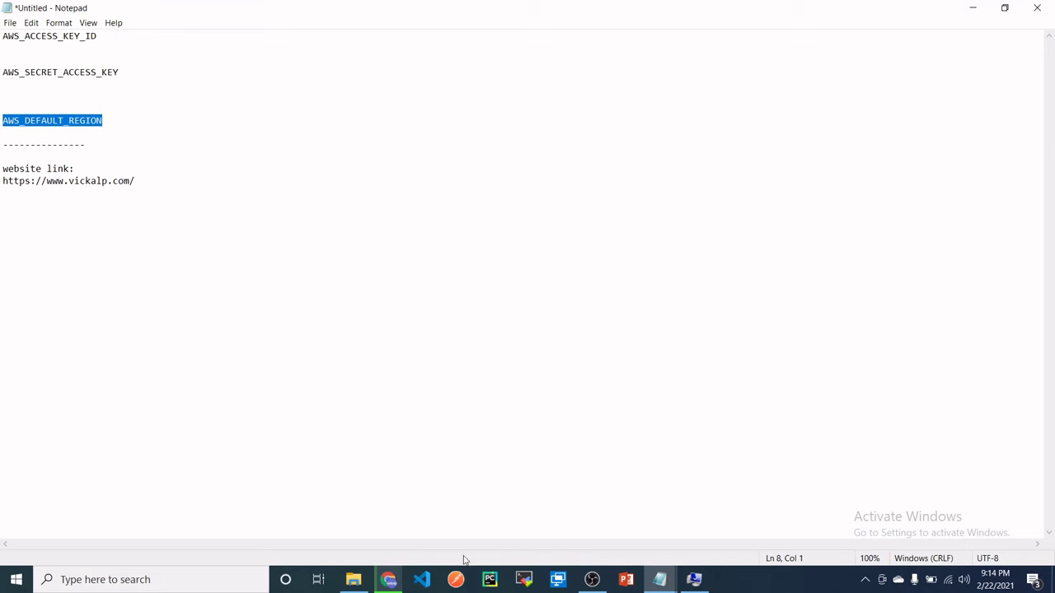
- Paste AWS_DEFAULT_REGION as the new variable's name
click(688, 585)
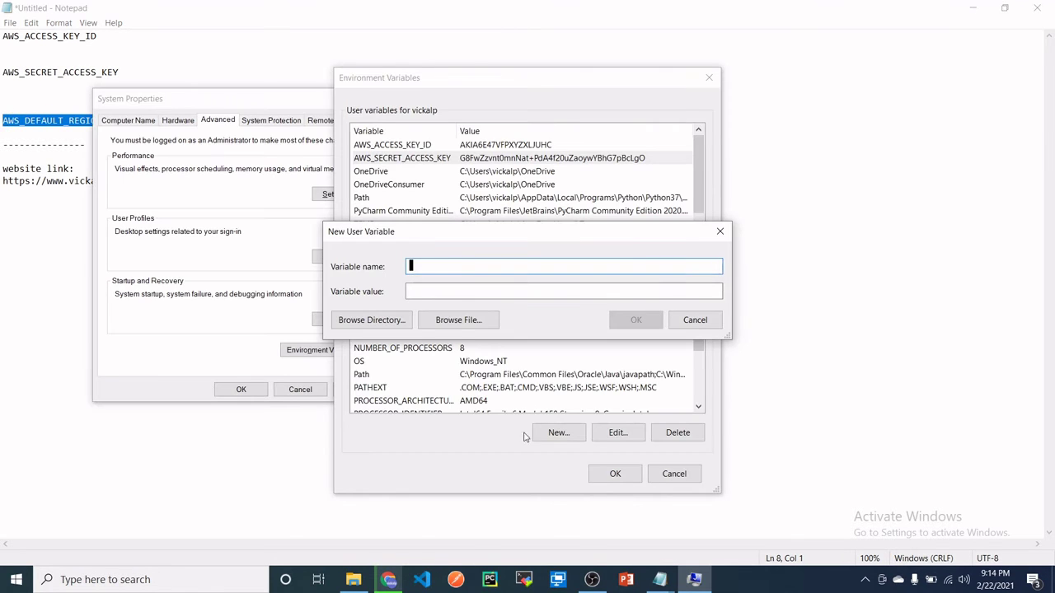
key(ctrl+v)
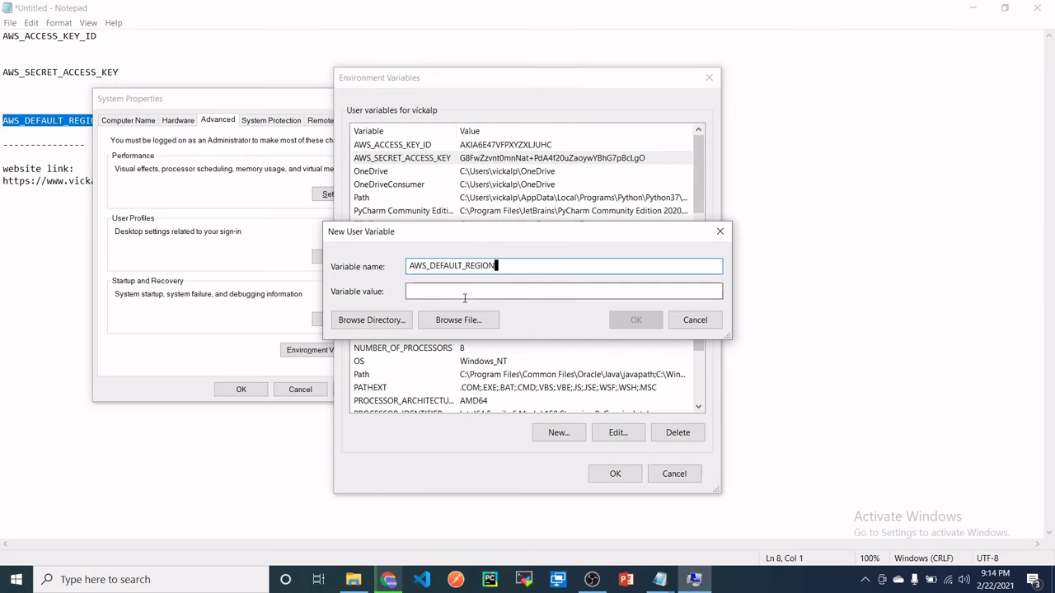
key(Tab)
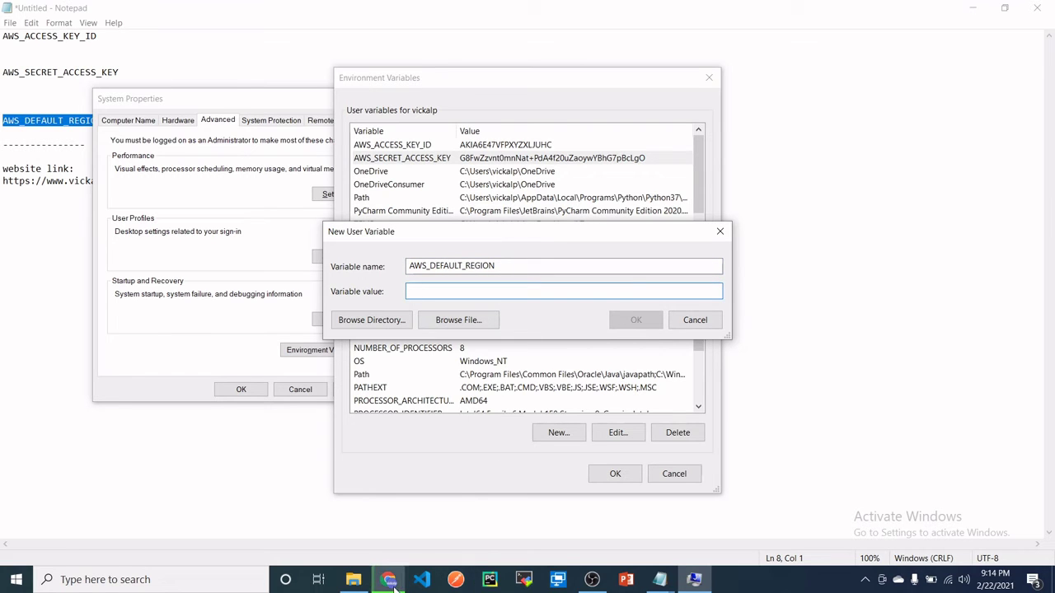
- Switch the console to US East (N. Virginia) and copy us-east-1 from the address
mouse_move(388, 578)
click(376, 528)
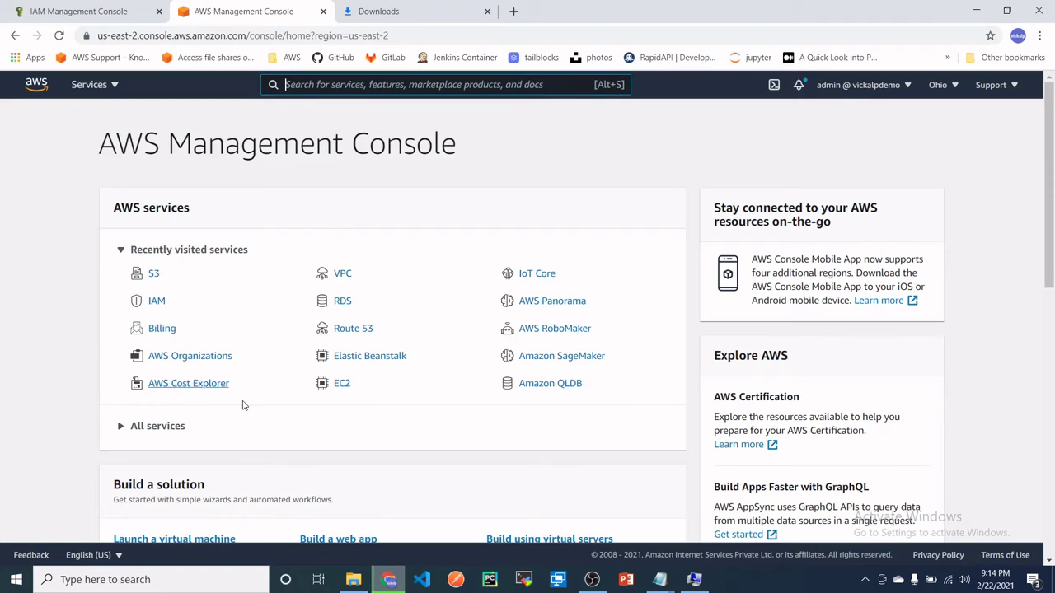
click(947, 88)
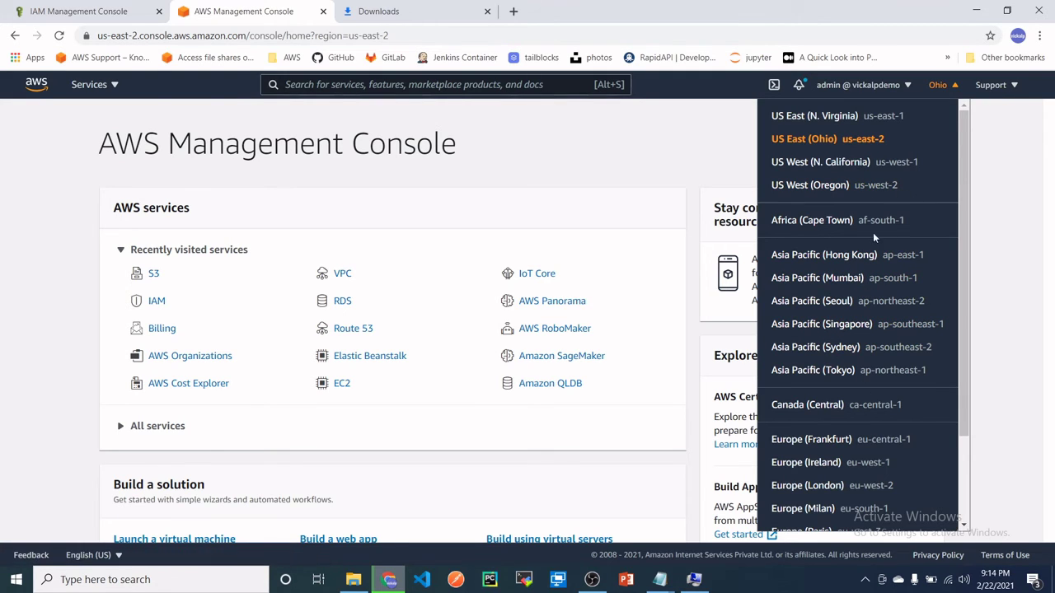
click(834, 121)
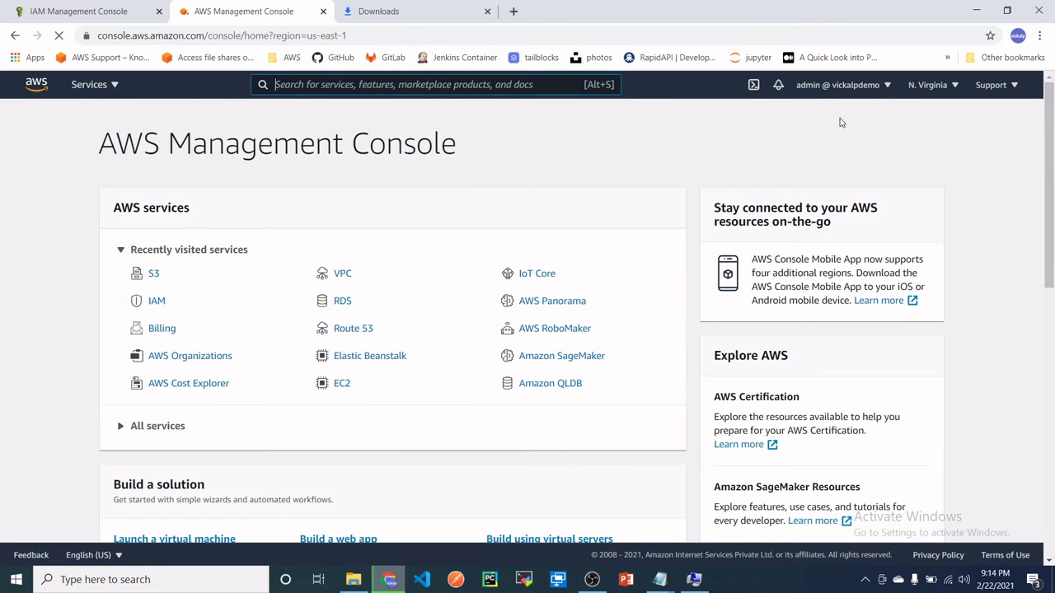
click(353, 36)
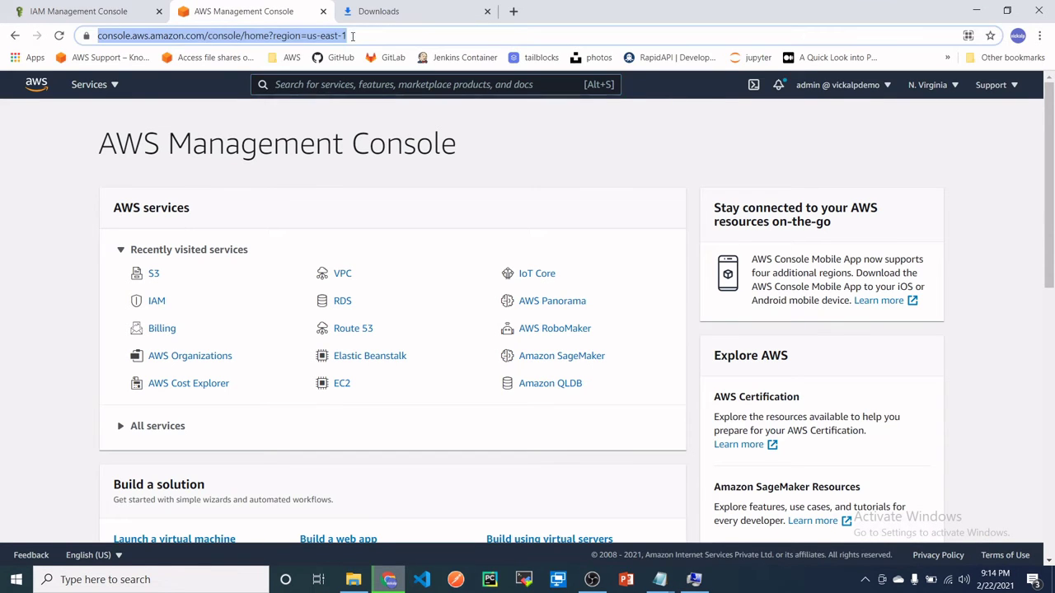
click(353, 36)
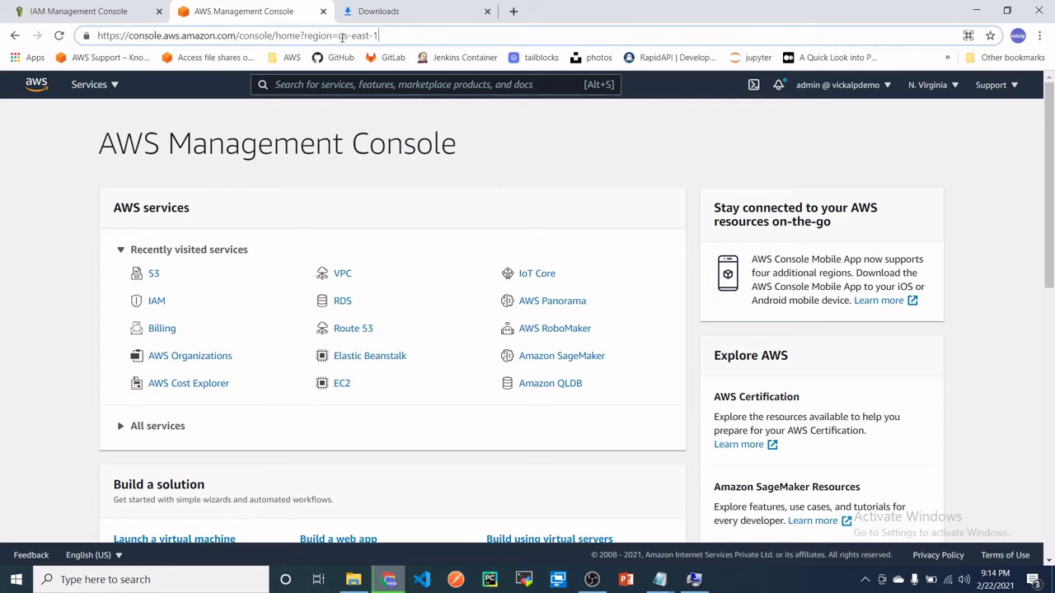
drag(337, 36, 389, 36)
right_click(366, 36)
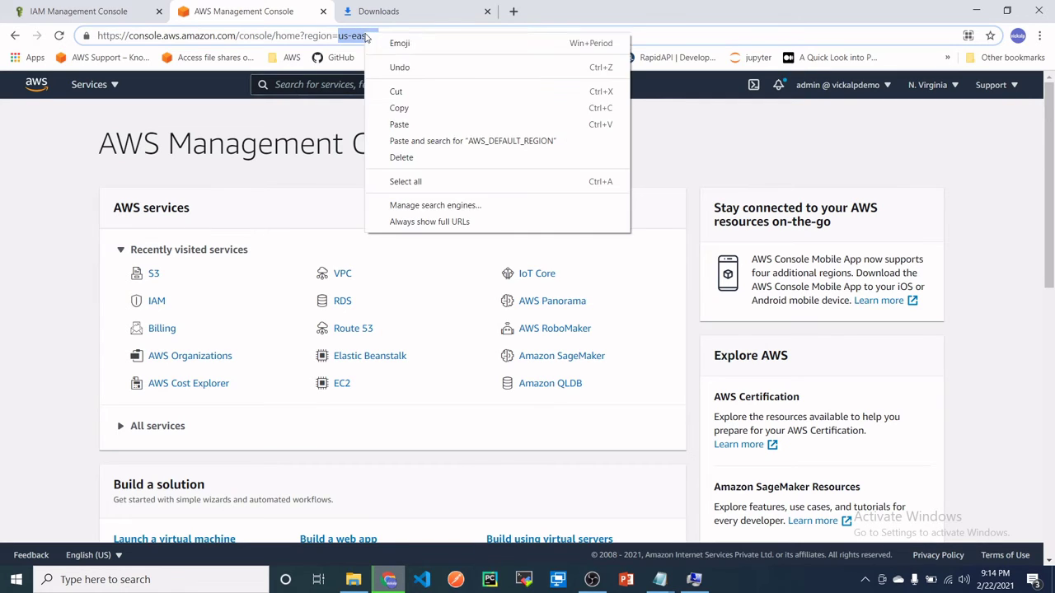
click(431, 108)
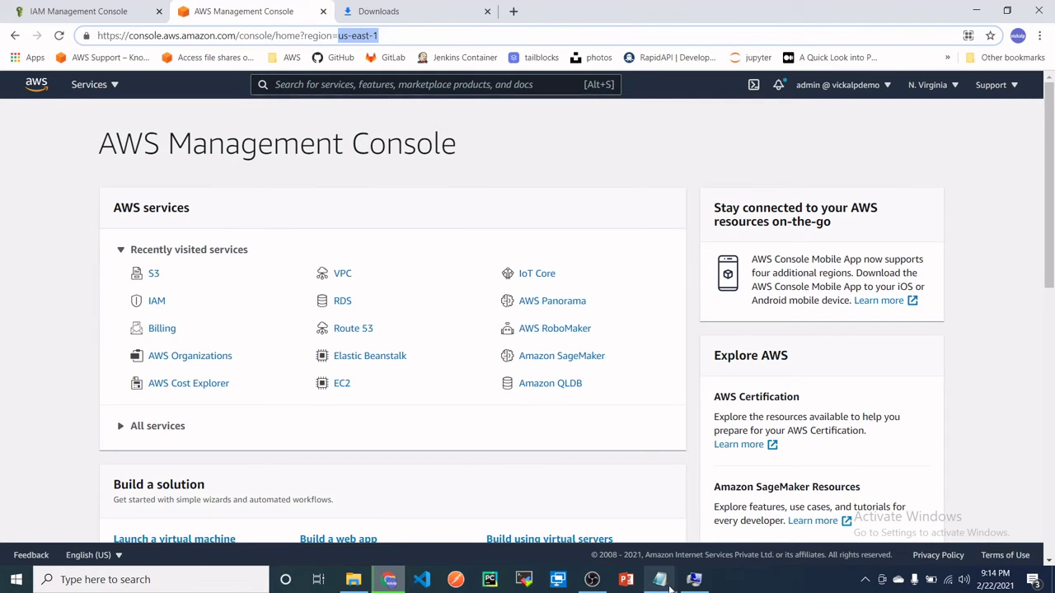
- Set us-east-1 as the variable's value, save it, and close the environment variables list
click(693, 581)
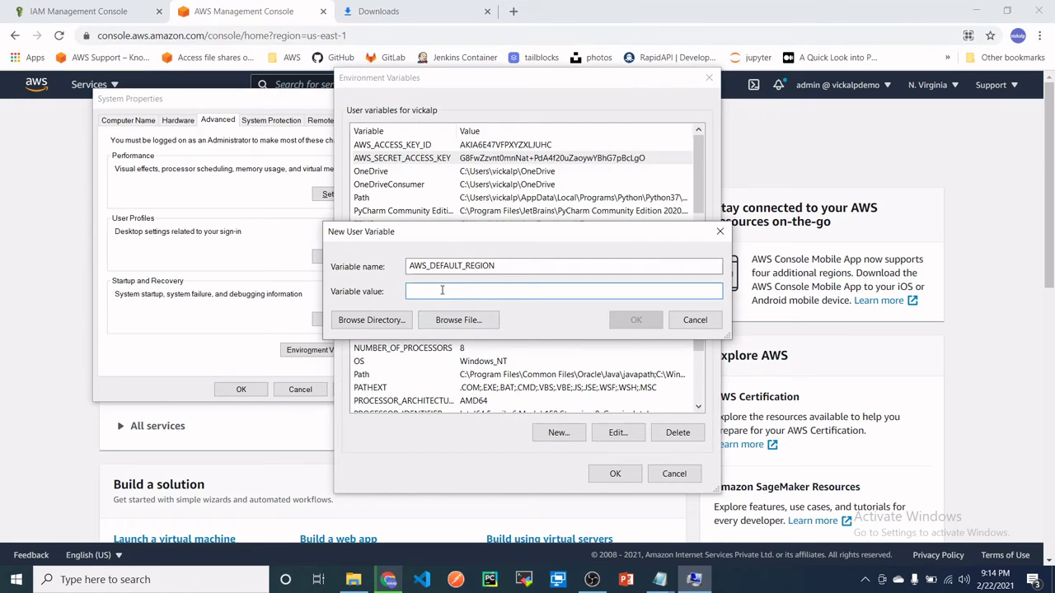
key(ctrl+v)
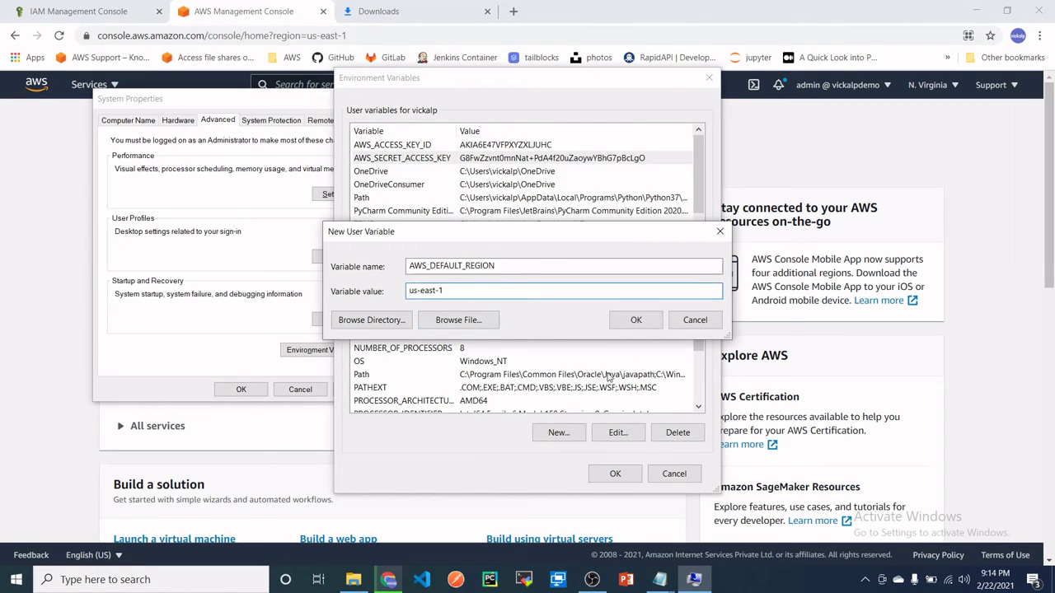
click(635, 320)
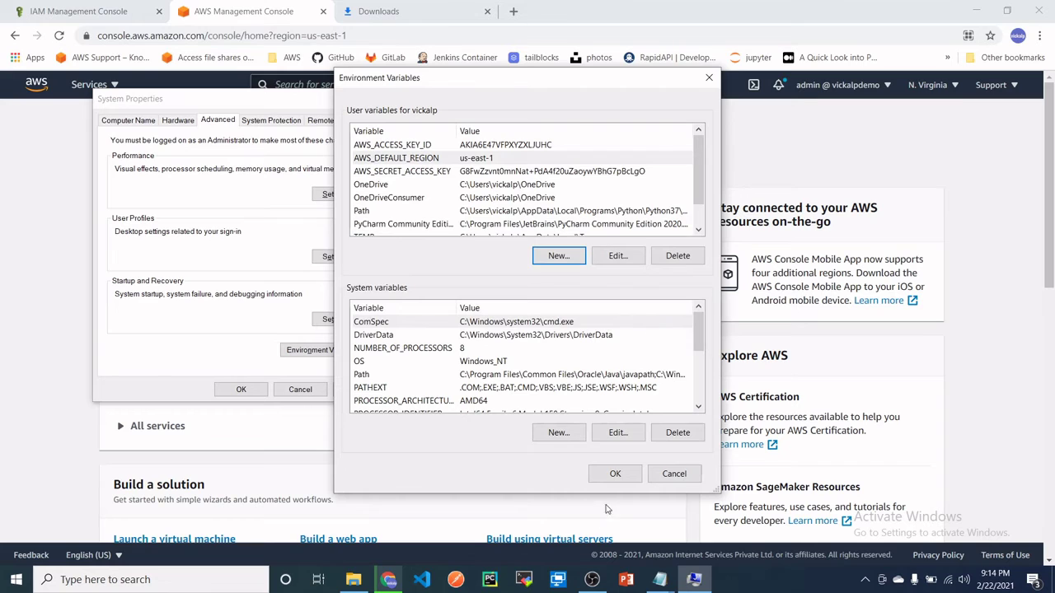
click(615, 474)
- Close the System Properties window with OK
click(240, 389)
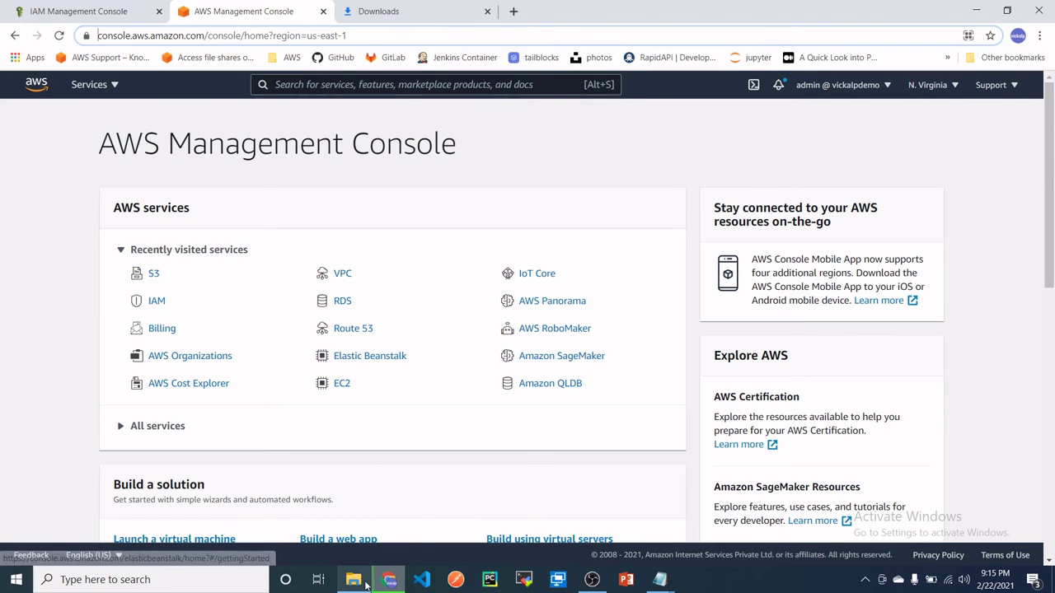
- Launch Command Prompt from a Windows search for cmd
click(129, 581)
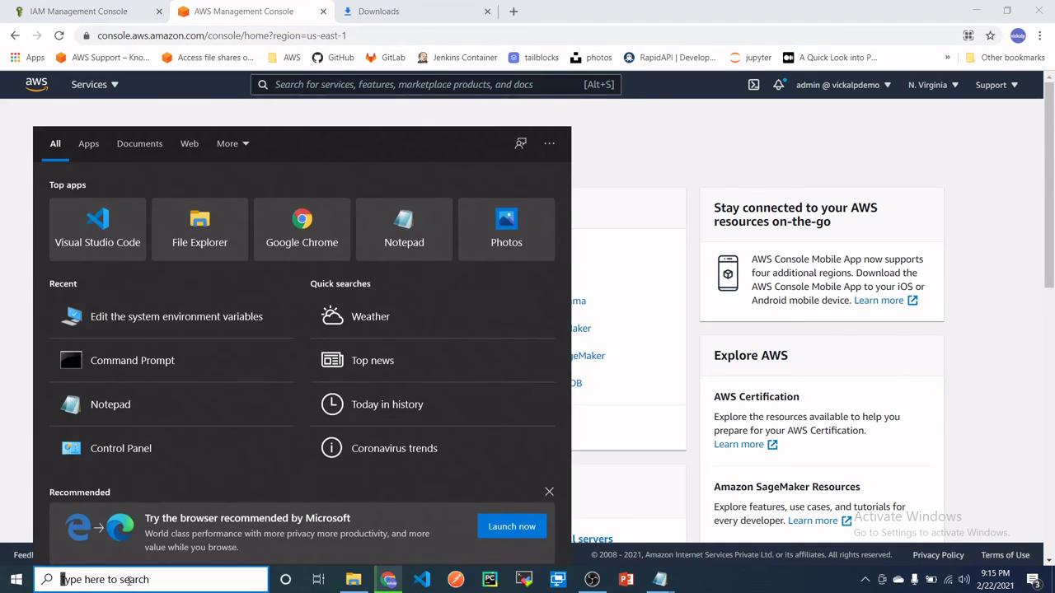
text(cmd)
key(Return)
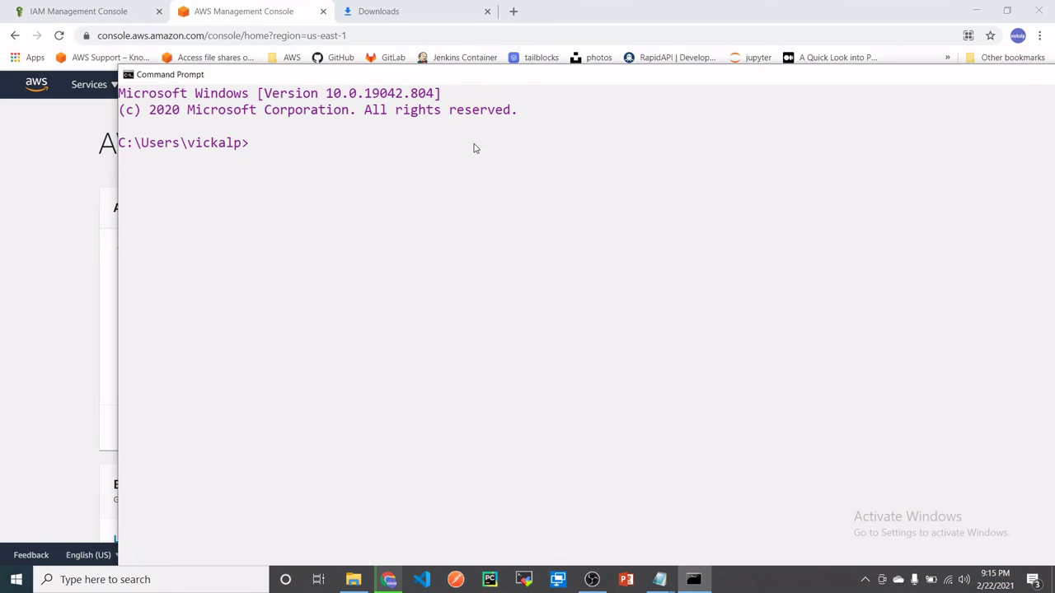
- Run aws, which is reported as not recognized, then open a new Chrome tab
click(460, 158)
text(aws)
key(Return)
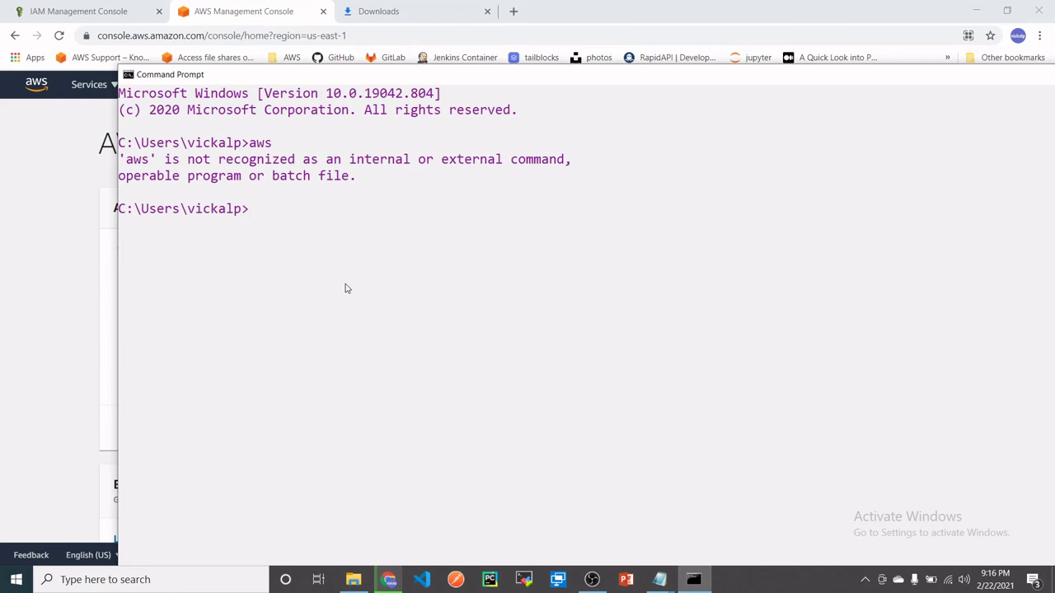
click(525, 23)
click(514, 11)
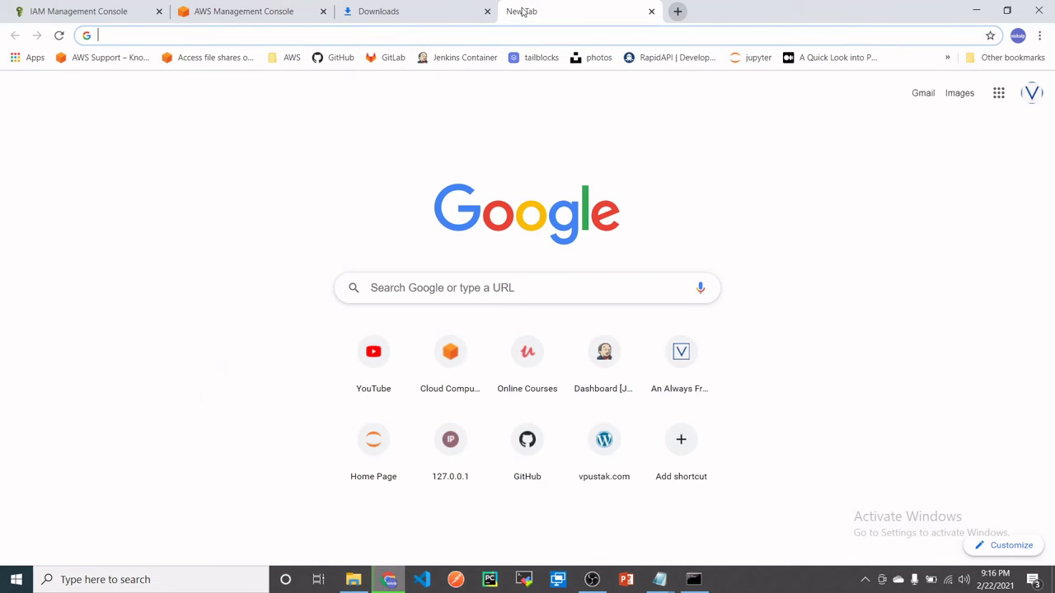
- Search 'aws cli', open the CLI v2 Windows install guide, and download AWSCLIV2.msi
text(aws )
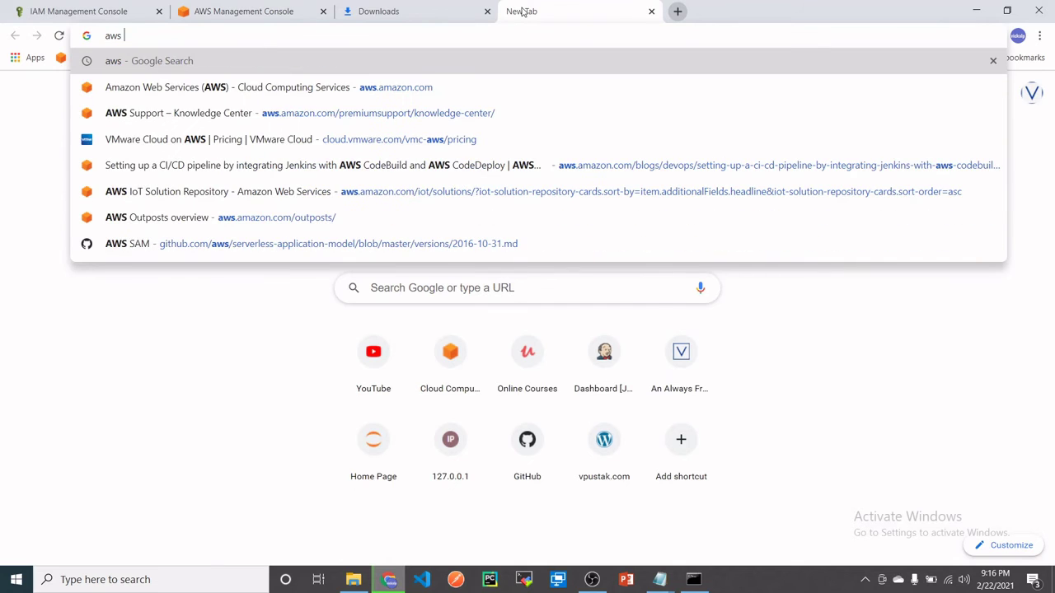
text(cli)
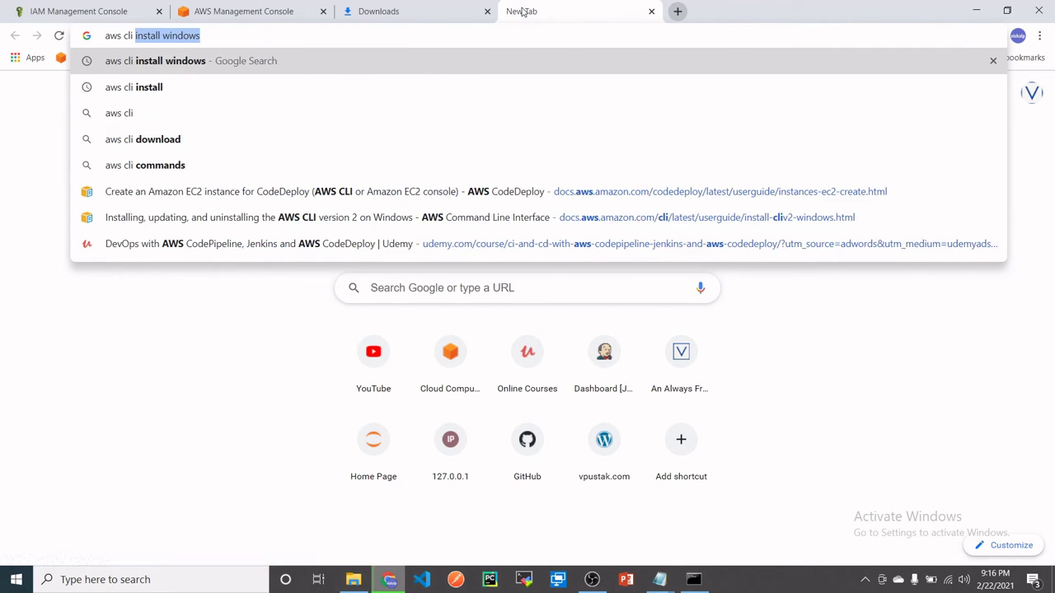
key(Return)
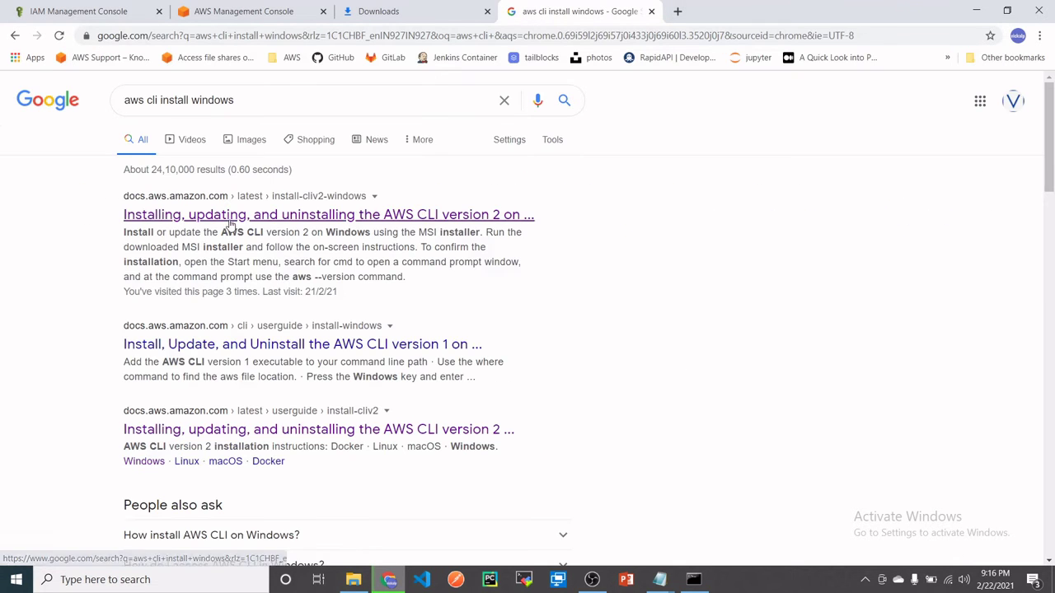
click(229, 216)
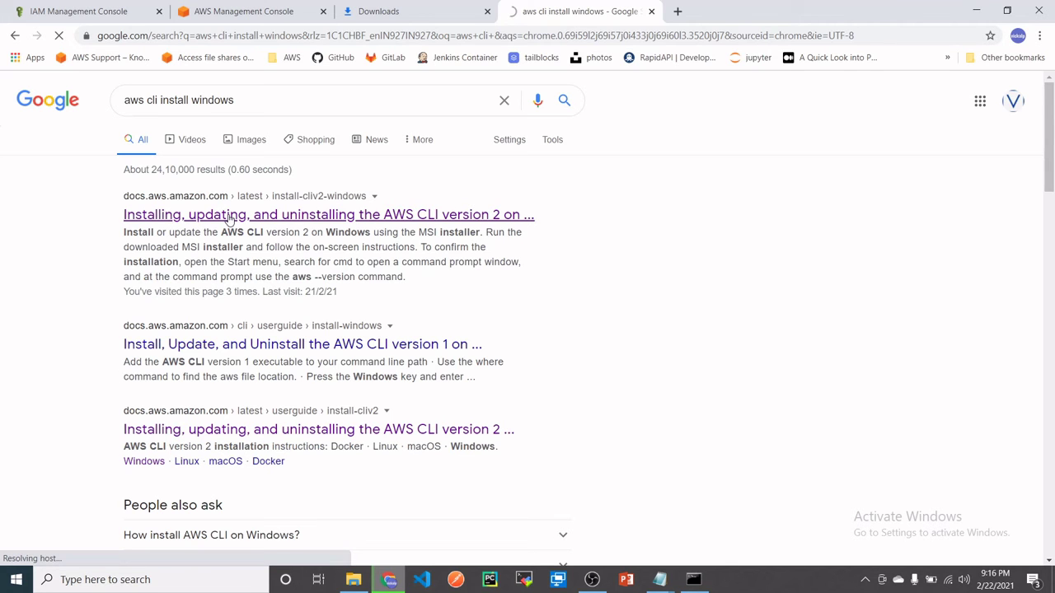
scroll(452, 294, down, 2)
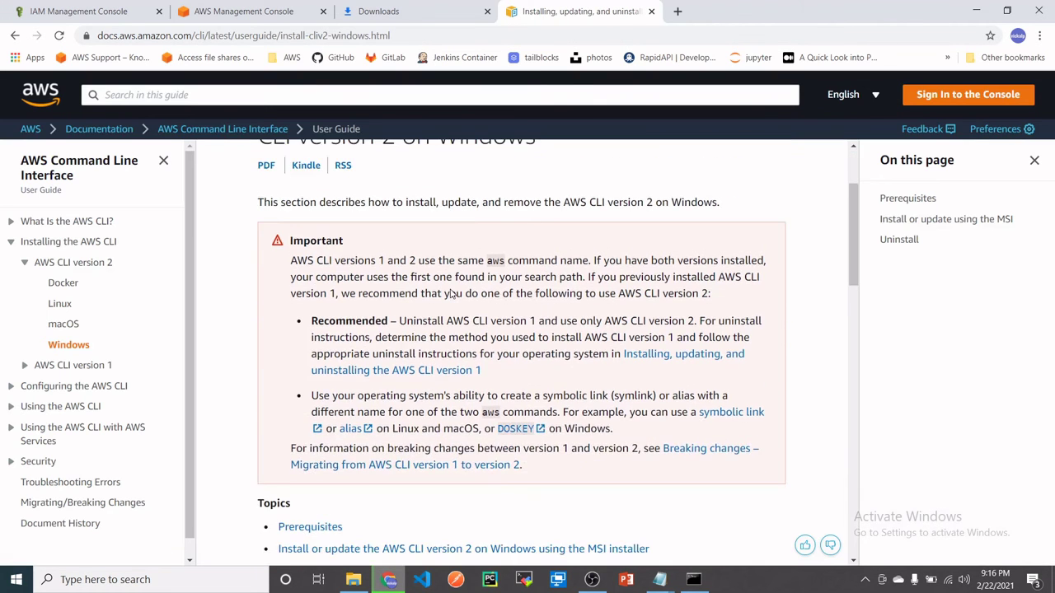
scroll(452, 294, down, 5)
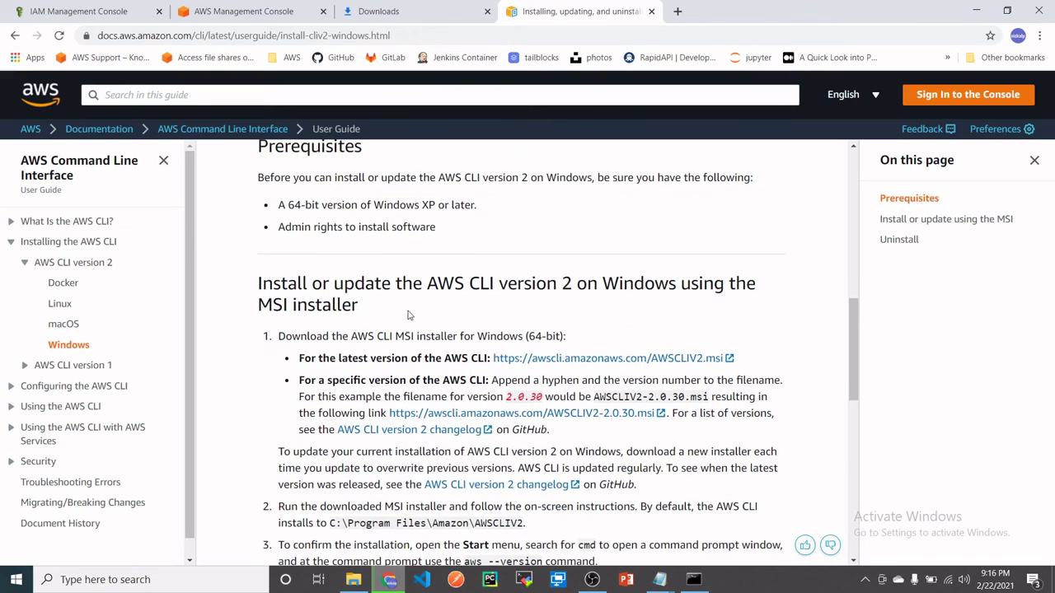
drag(260, 283, 208, 286)
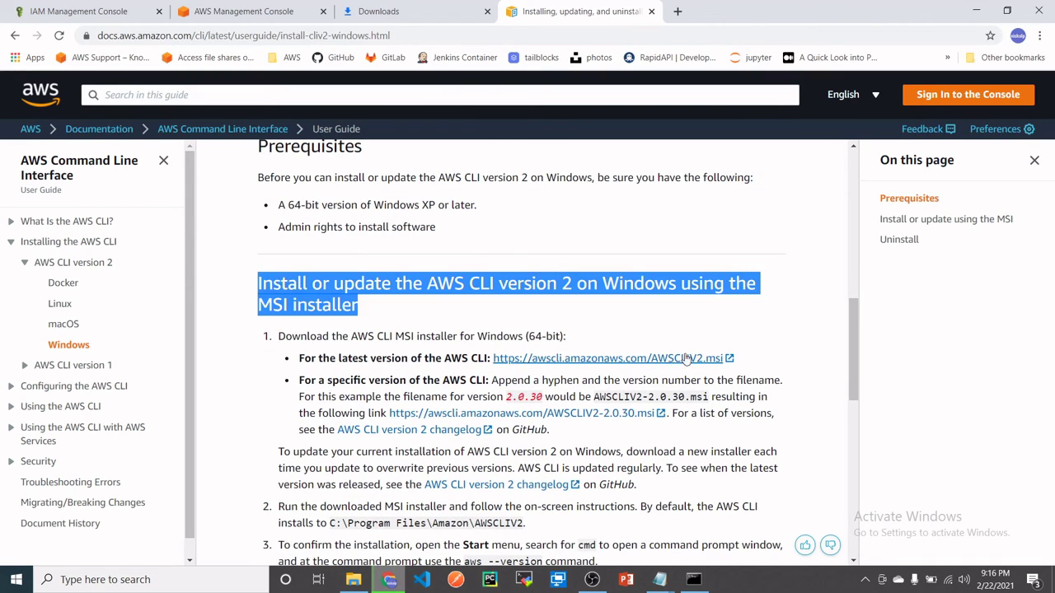
click(663, 359)
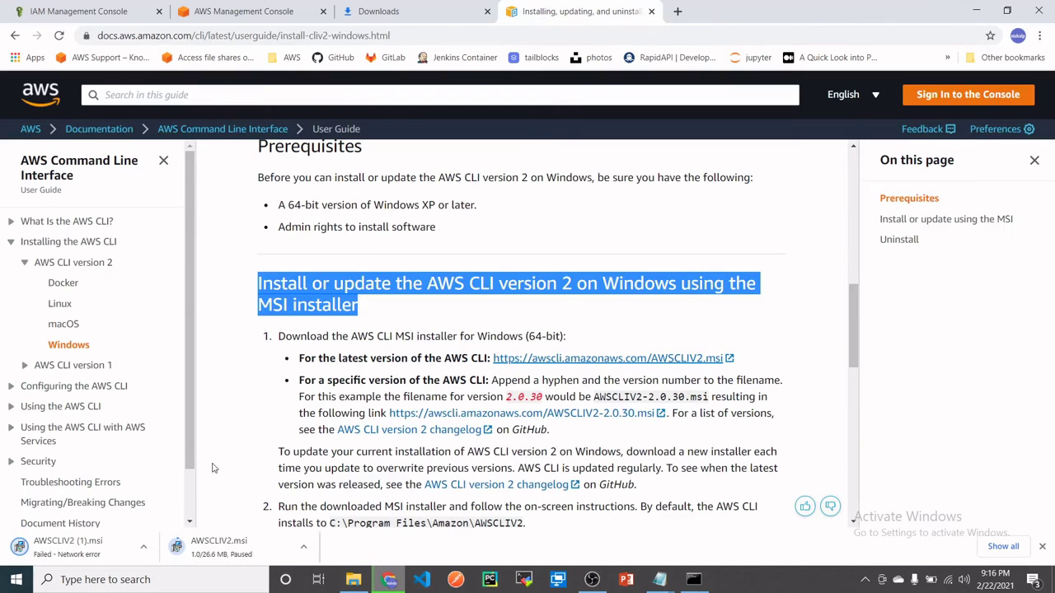
- Clear failed AWSCLIV2 and credentials entries from Chrome downloads, then return to the console tab
click(1003, 546)
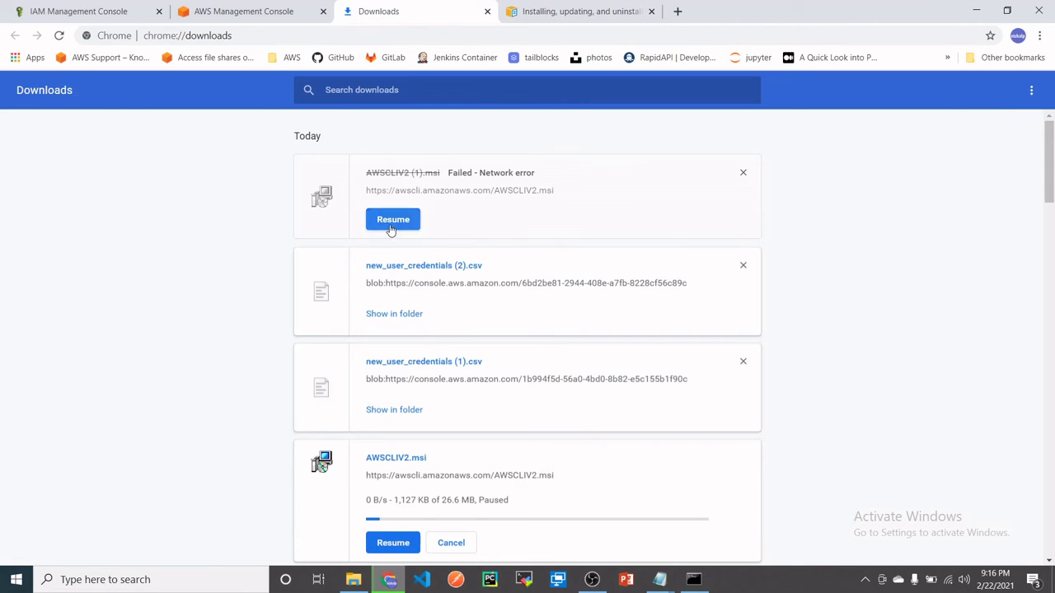
click(744, 174)
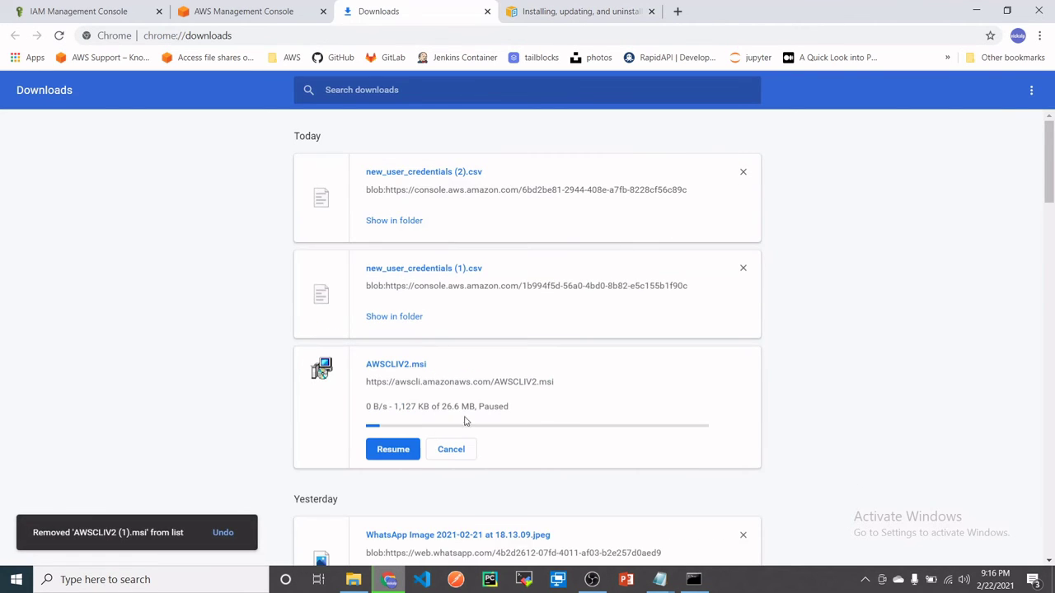
click(407, 451)
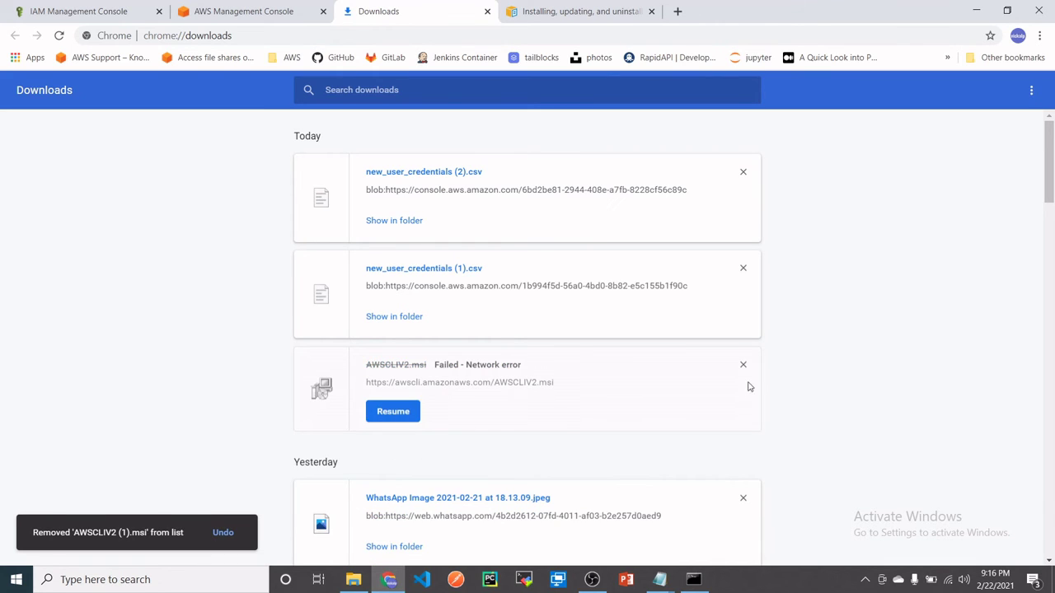
click(744, 366)
click(743, 172)
click(217, 6)
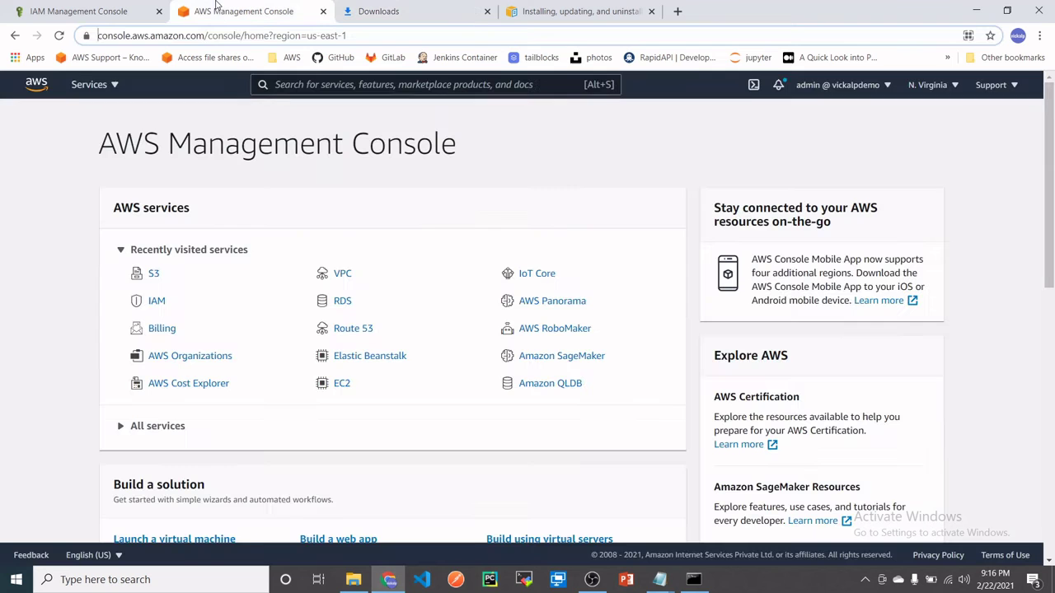
- Browse the H: drive in File Explorer to reach the Downloads folder
click(353, 584)
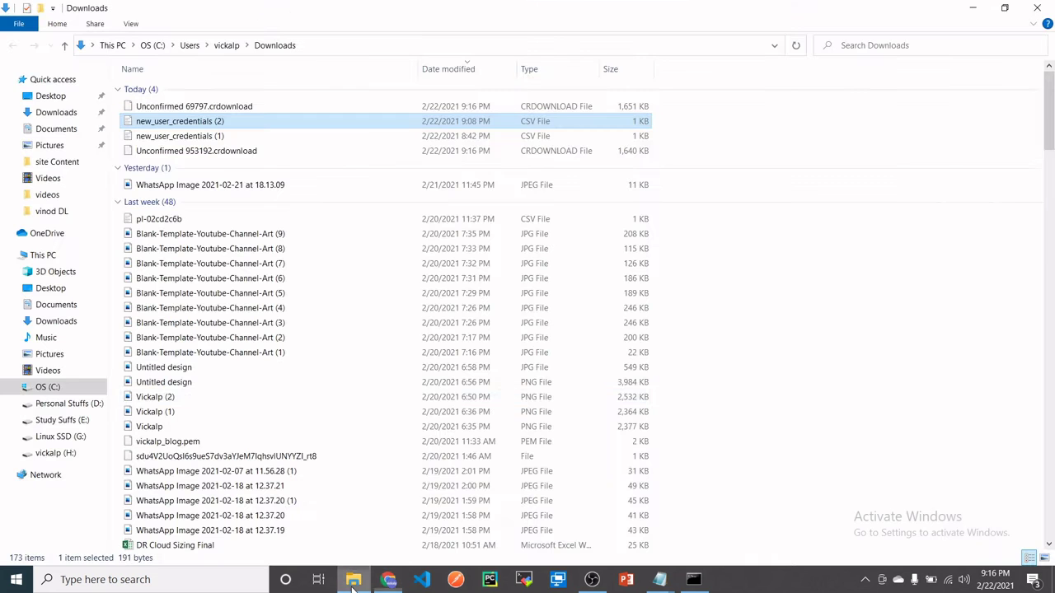
click(55, 195)
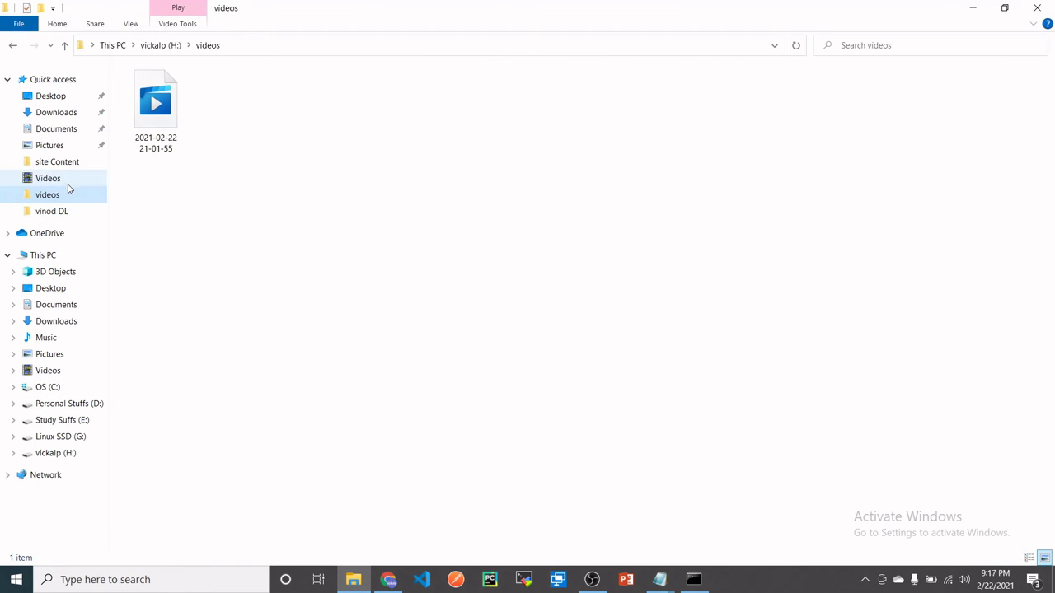
click(144, 45)
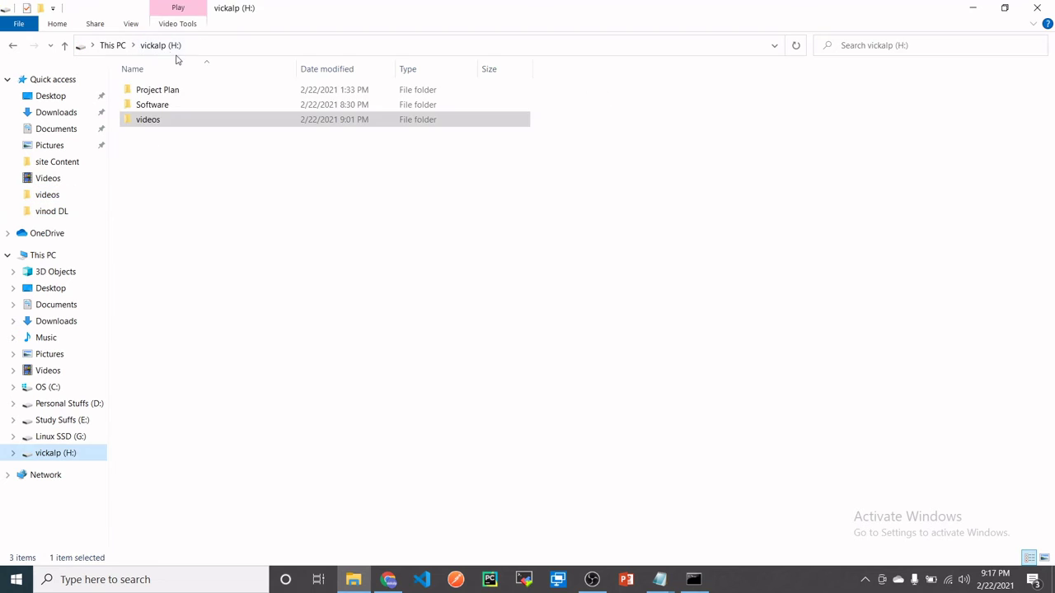
double_click(149, 105)
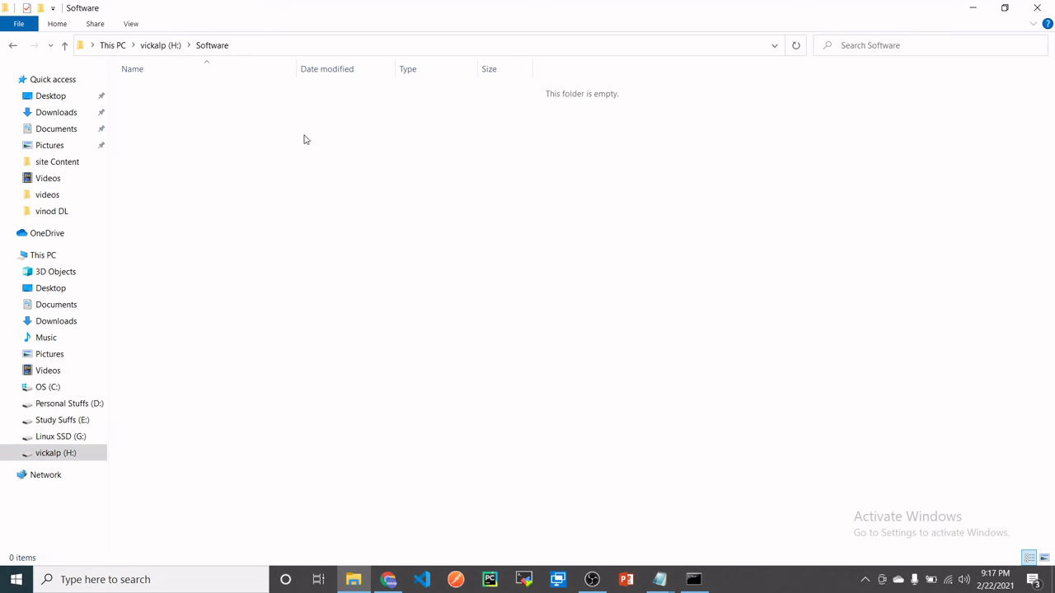
click(160, 45)
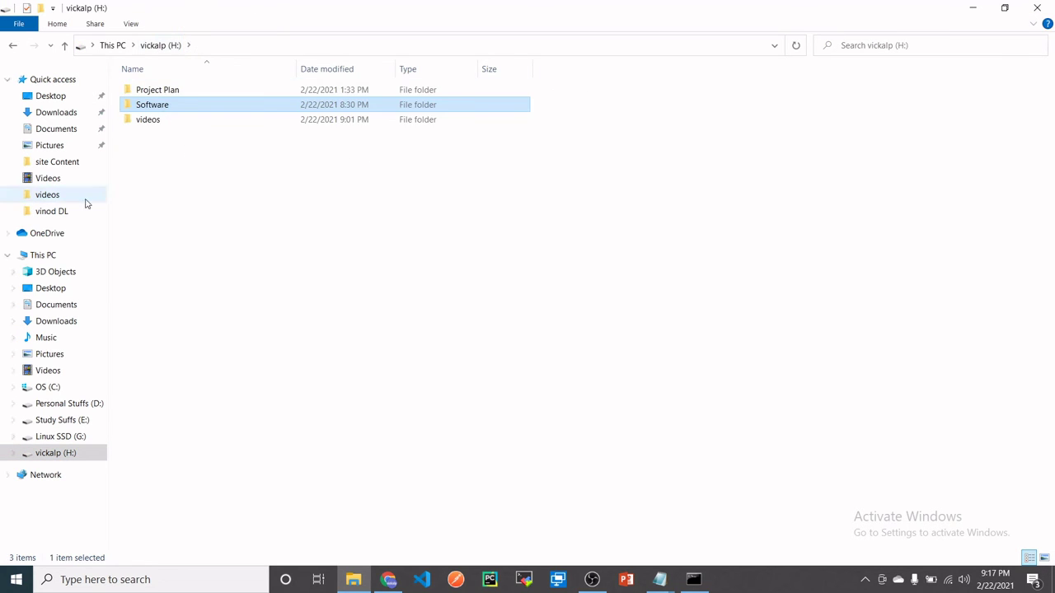
click(49, 112)
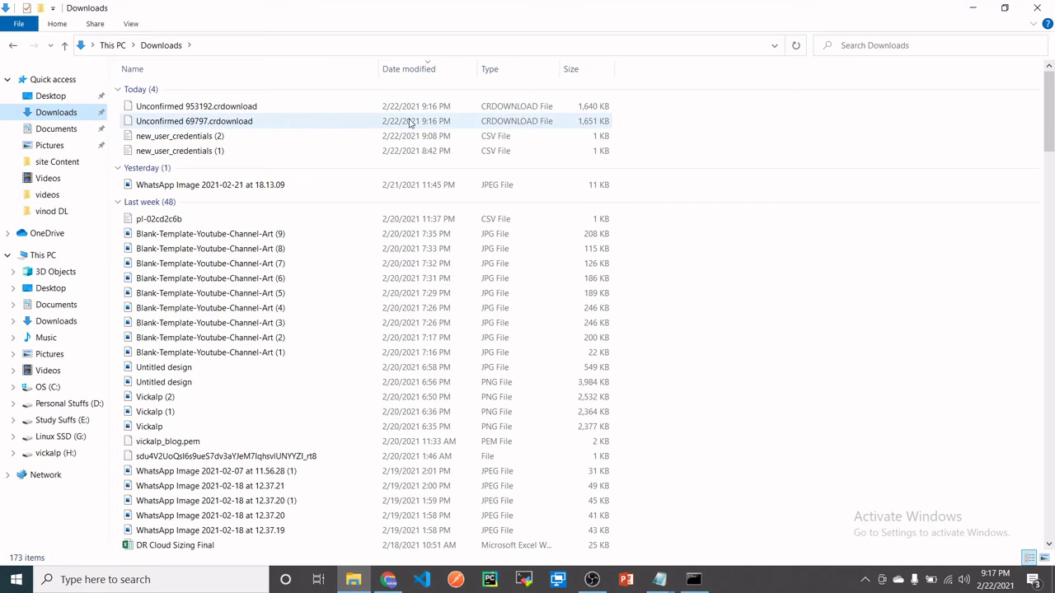
- Search Downloads for 'aws' and launch the AWSCLIV2-2.0.30.msi installer
click(912, 45)
text(aws)
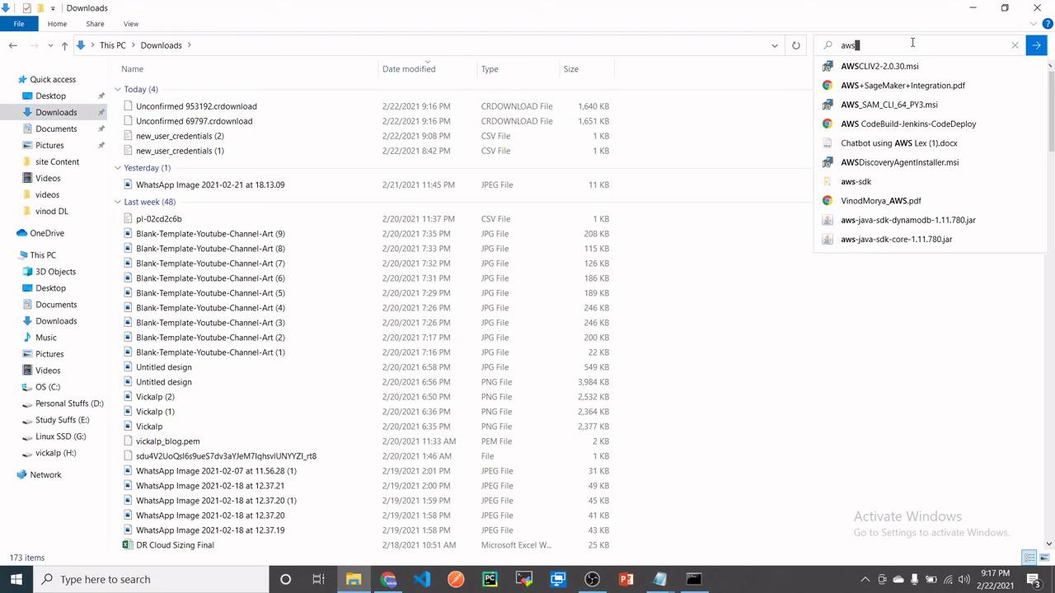
key(Return)
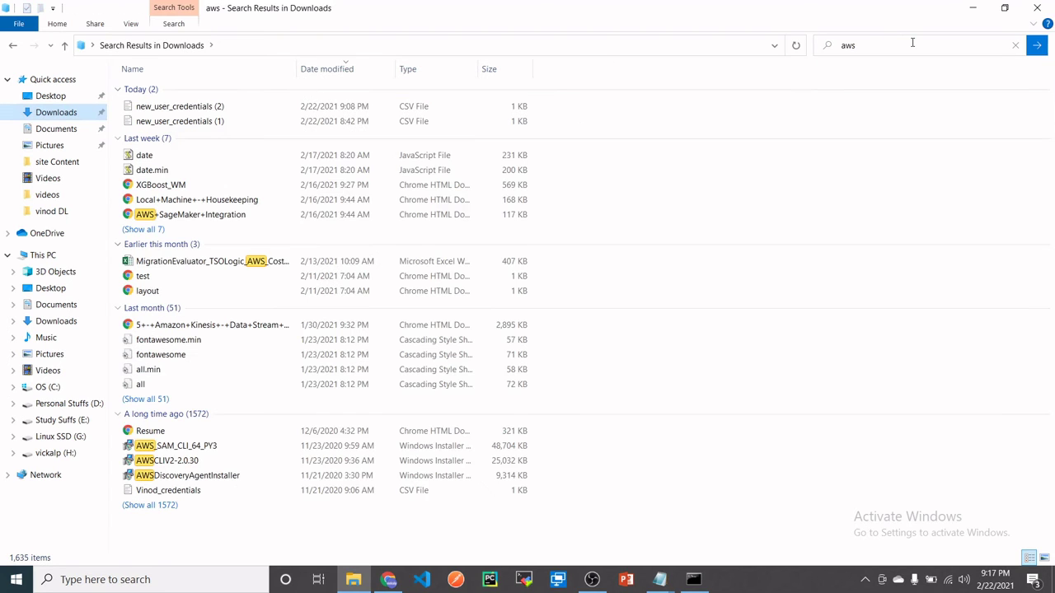
click(904, 45)
click(905, 85)
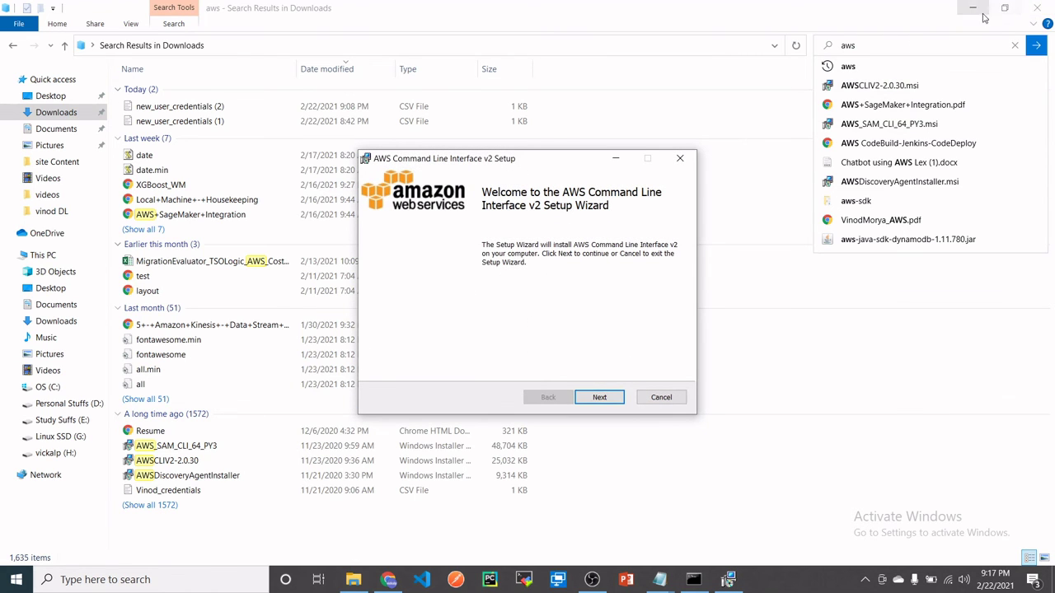
- Accept the licence terms, install AWS CLI v2 with default components, and close the finished wizard
click(948, 26)
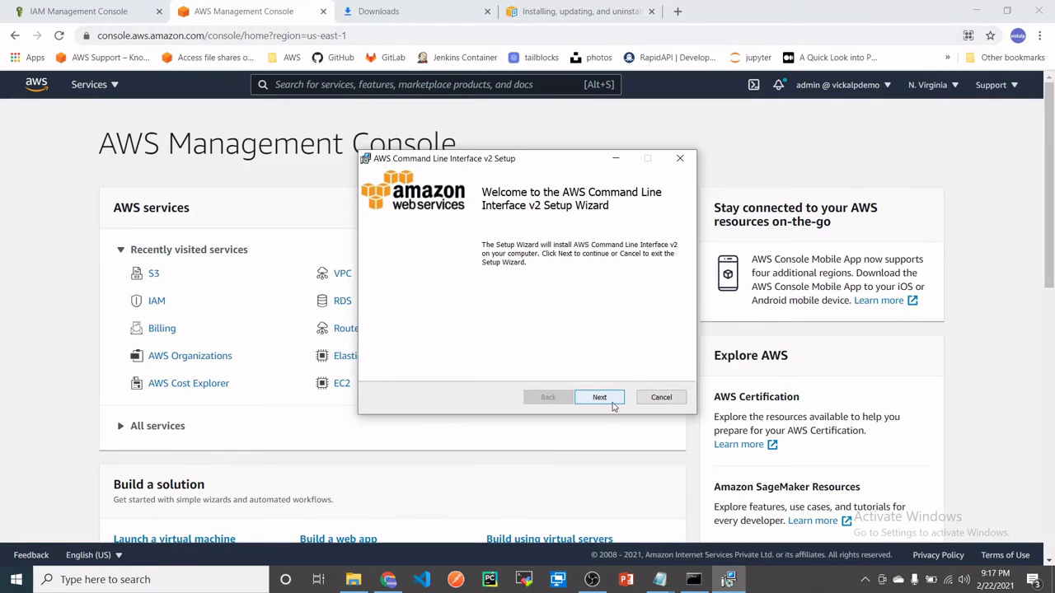
click(609, 404)
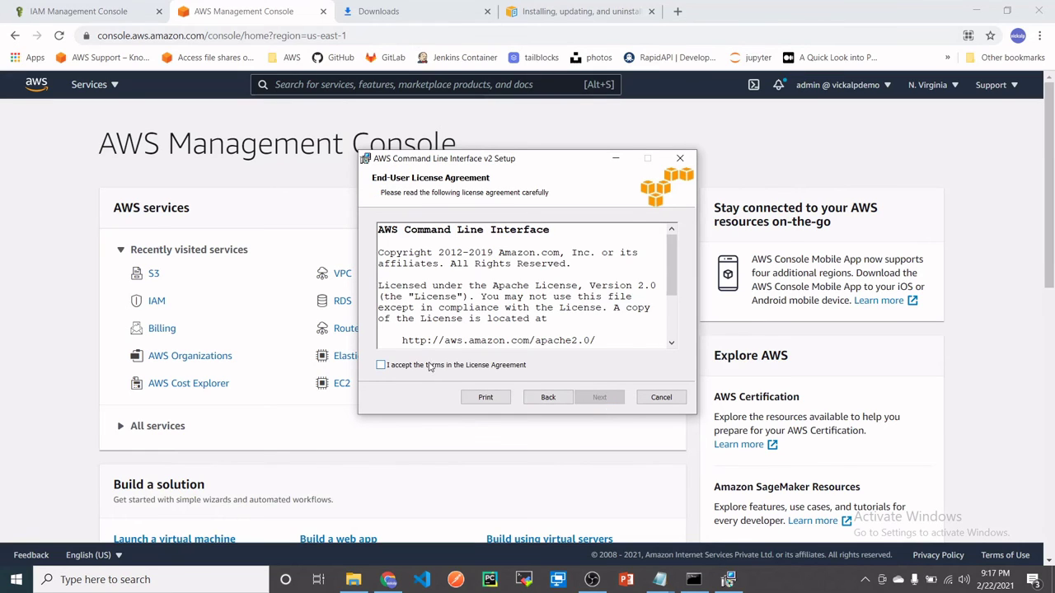
click(431, 367)
click(595, 402)
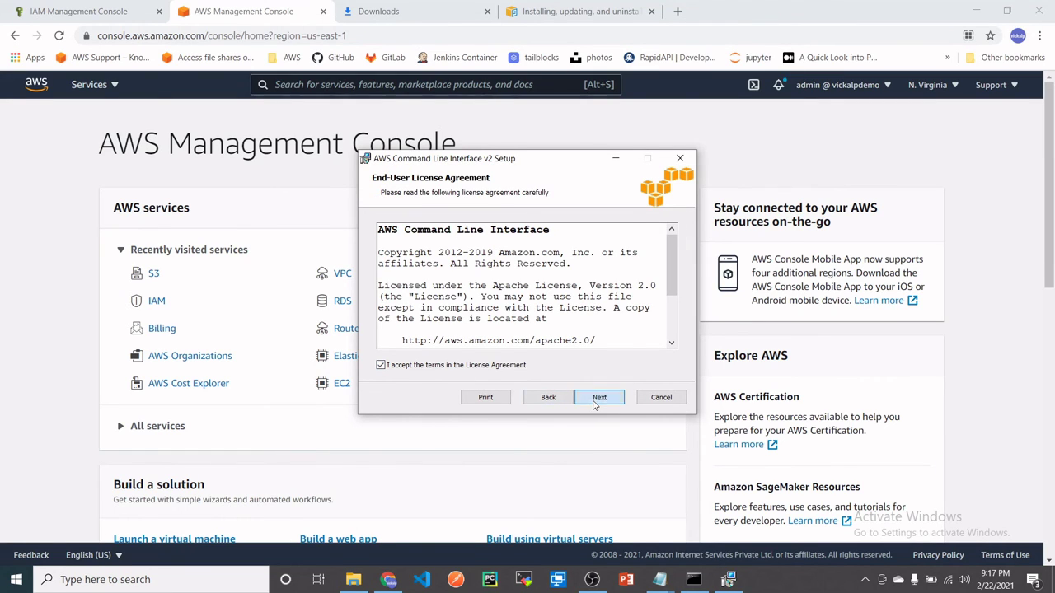
click(611, 402)
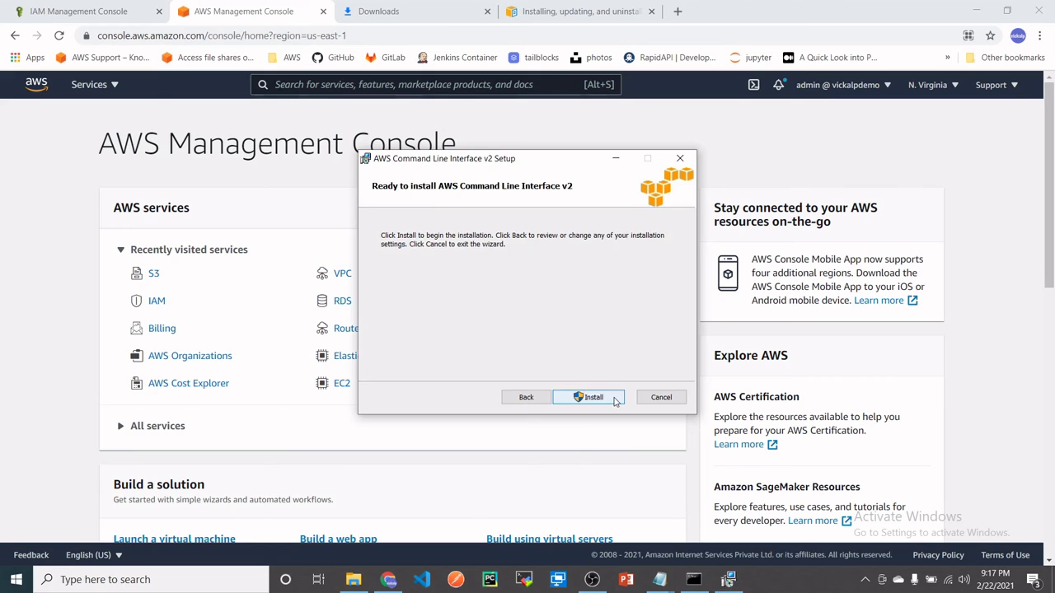
click(614, 402)
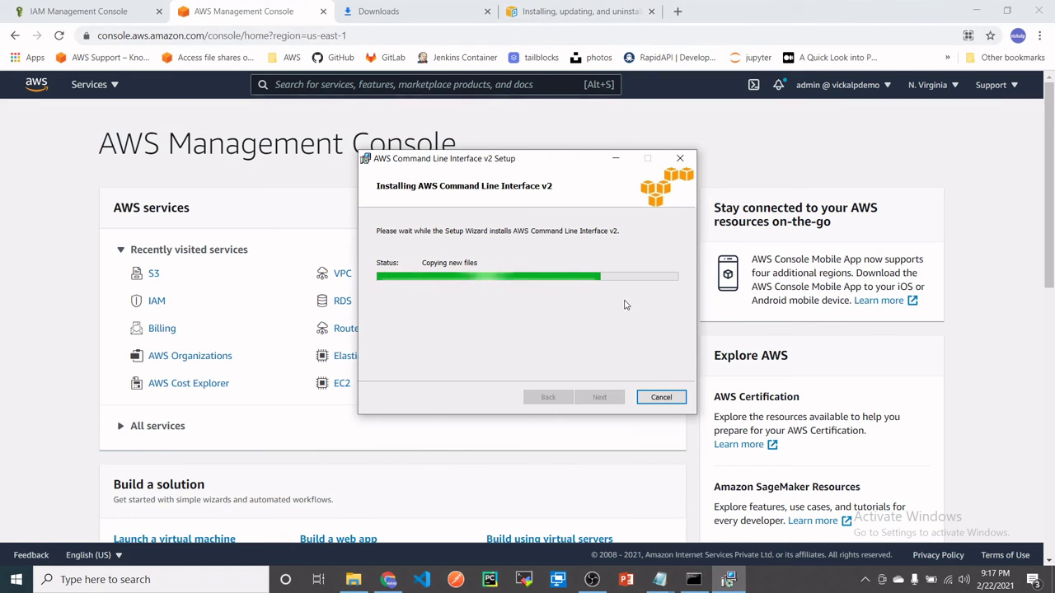
drag(554, 164, 610, 132)
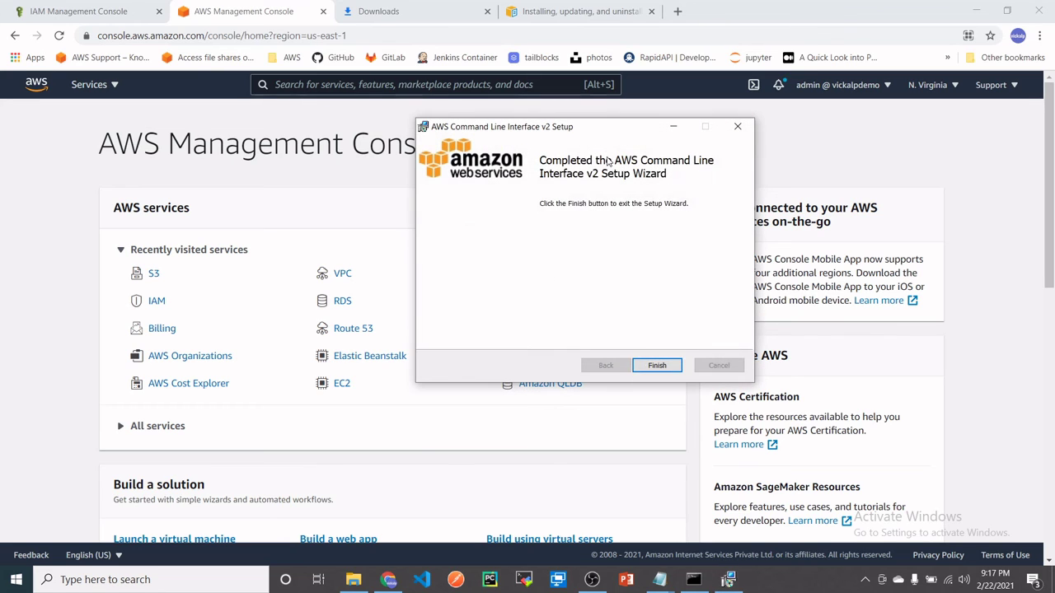
click(650, 368)
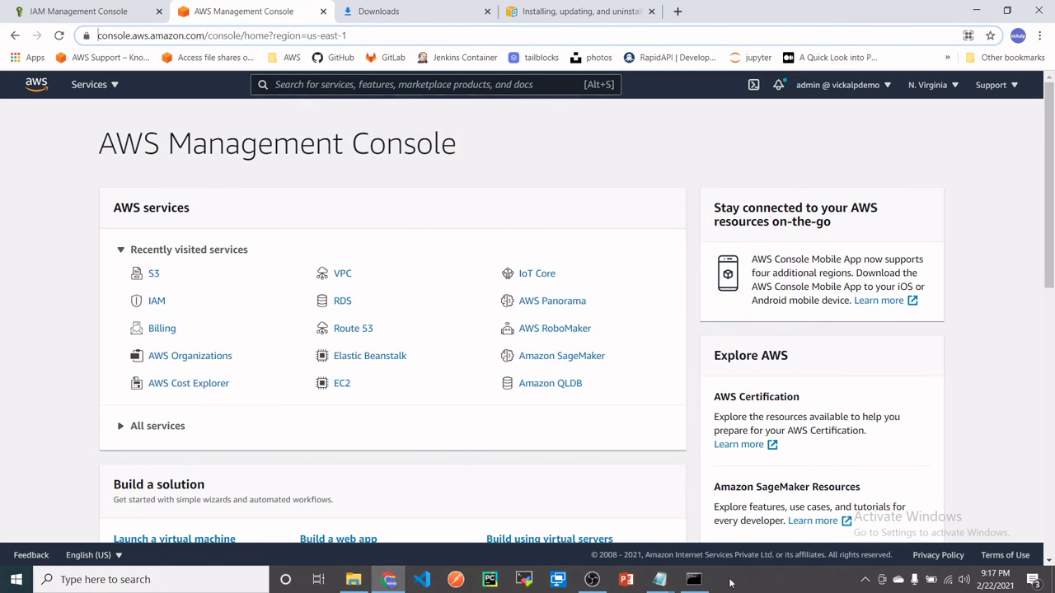
- Close the old Command Prompt window that predates the install
click(694, 579)
click(451, 307)
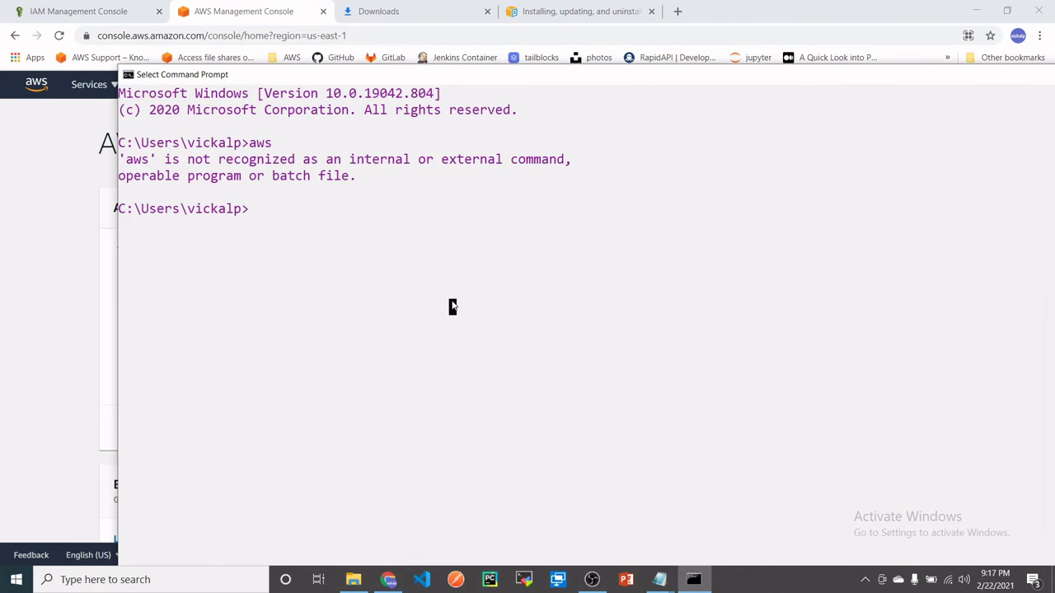
text(aws)
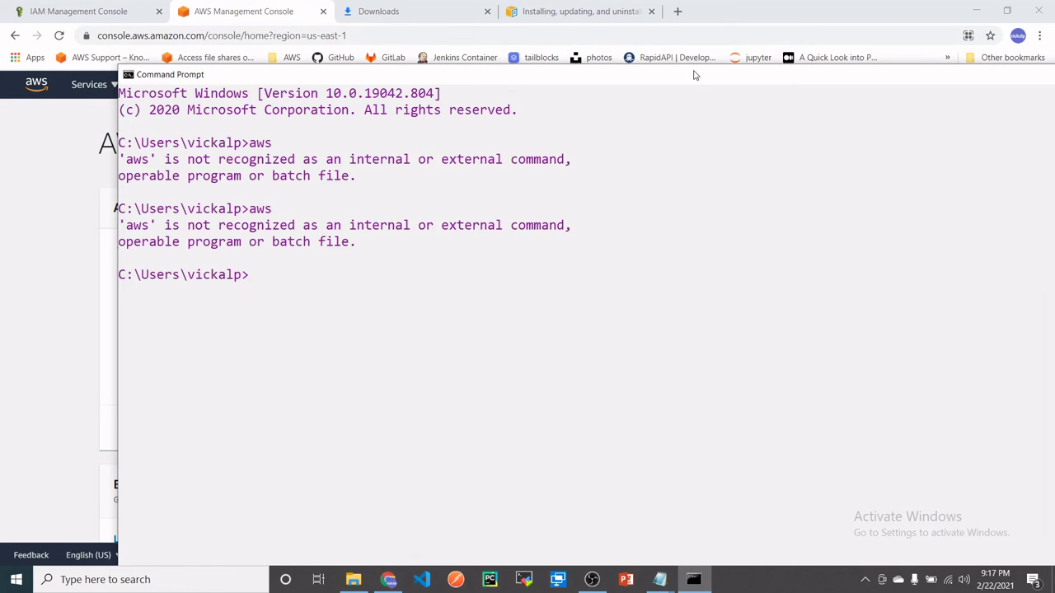
double_click(711, 78)
click(1021, 72)
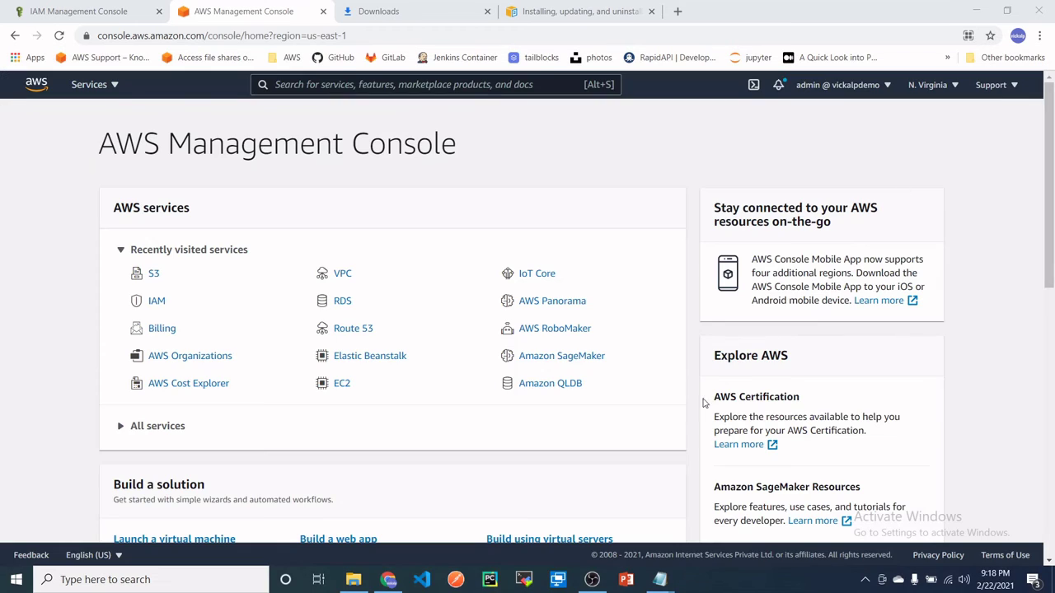
- In a fresh maximized Command Prompt, run aws and then aws help to view the CLI help page
click(243, 586)
text(cmd)
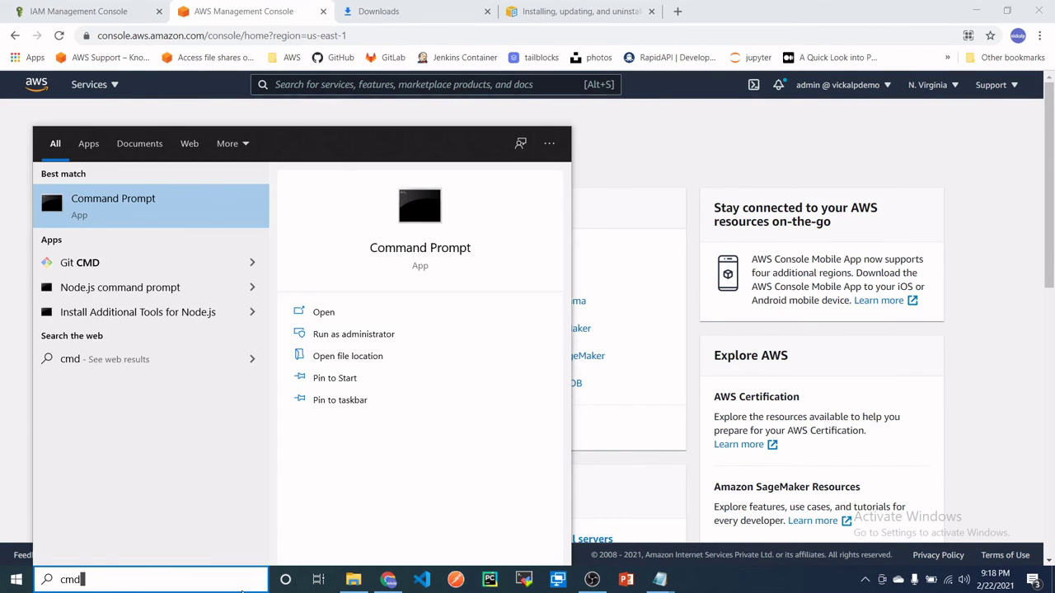
key(Return)
text(aws)
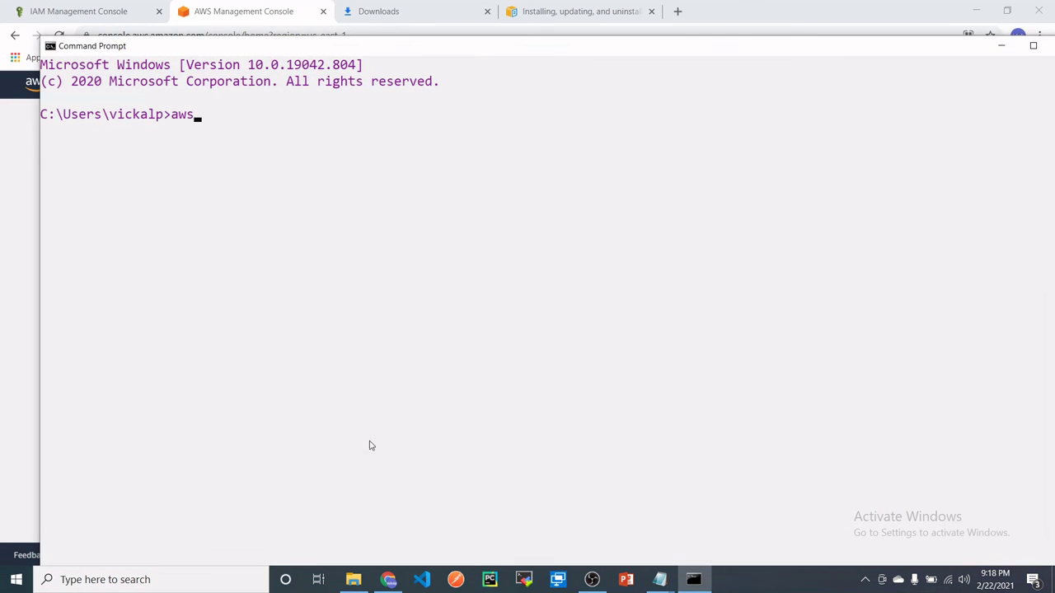
key(Return)
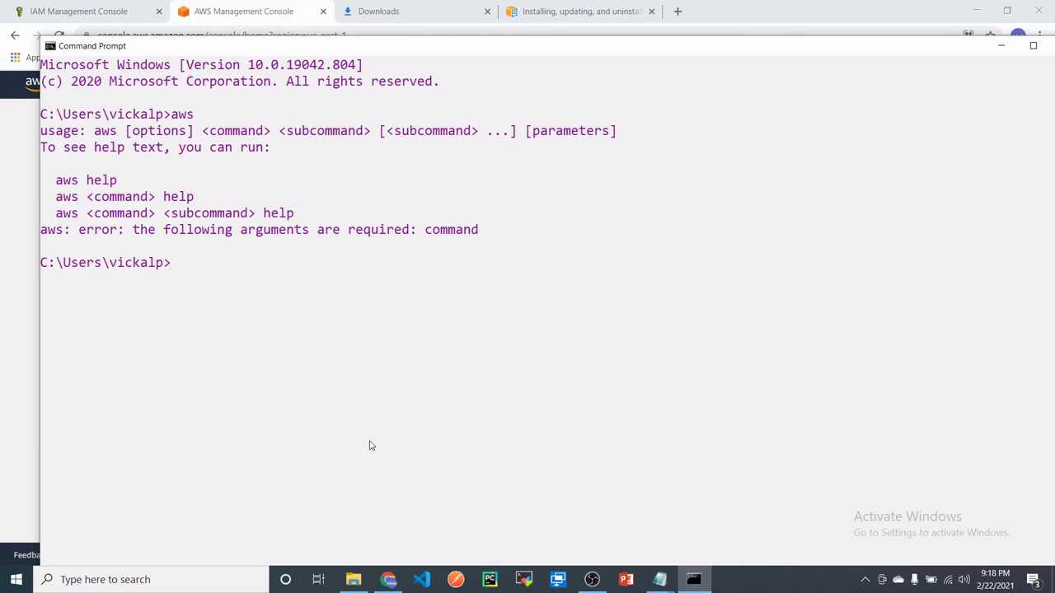
text(aws help)
key(Return)
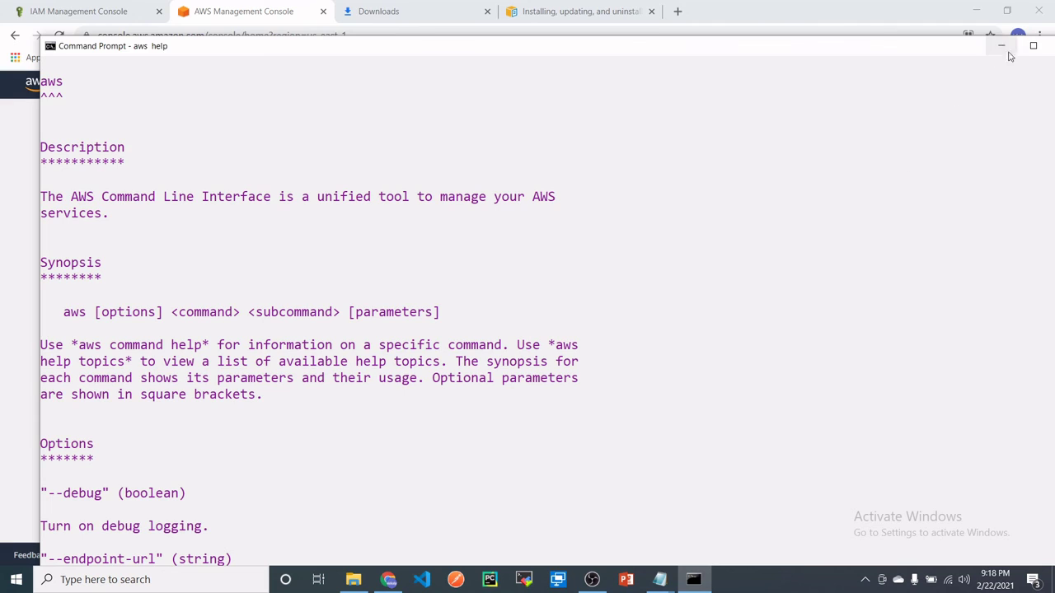
click(1032, 45)
scroll(200, 490, down, 3)
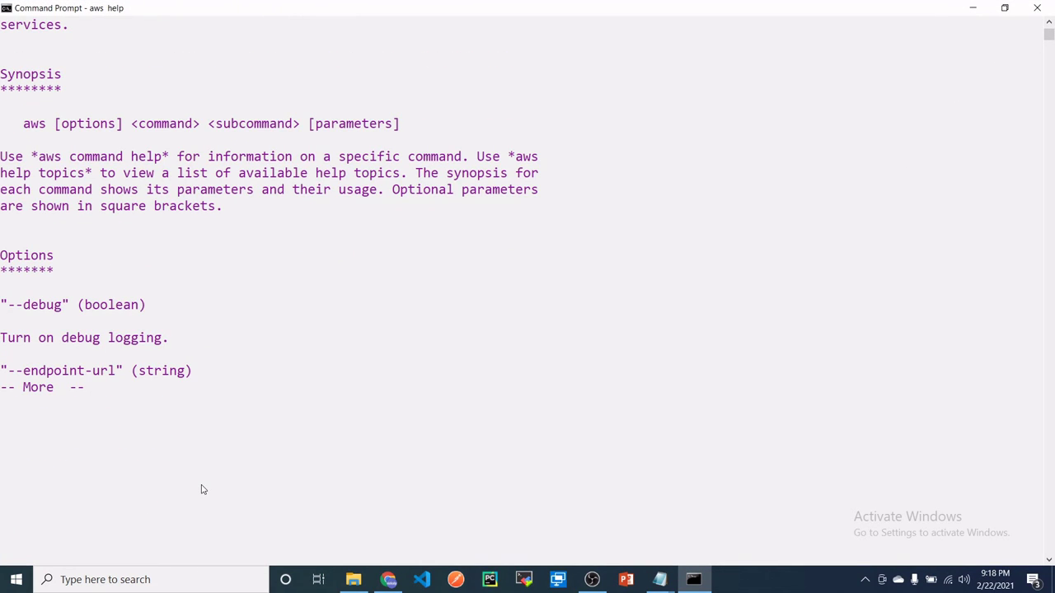
- Exit the help pager with Ctrl+C and run aws s3 ls to list the buckets
key(ctrl+c)
text(aw)
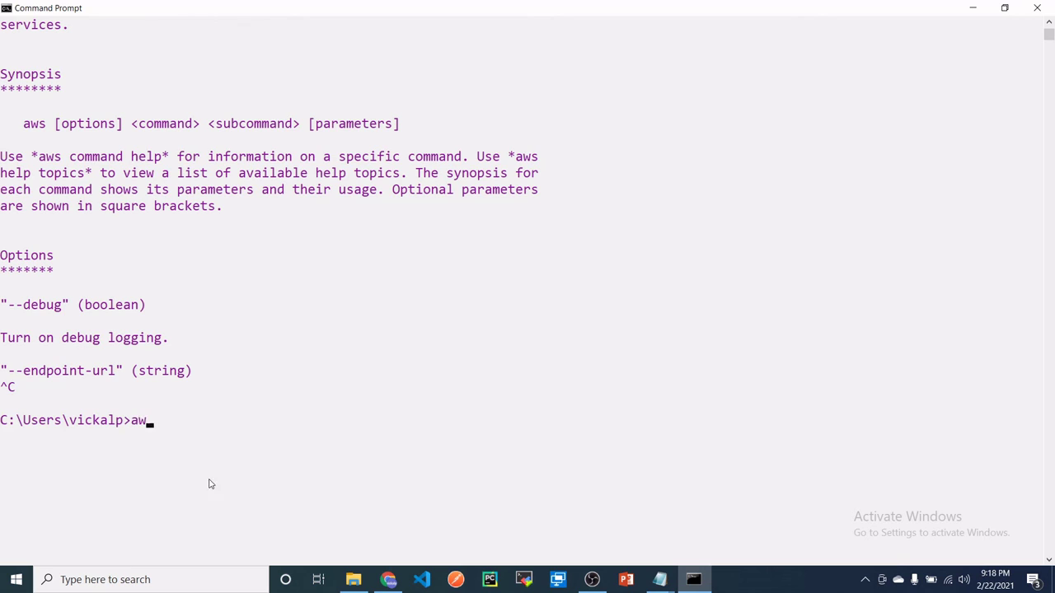
text(s s3 ls)
key(Return)
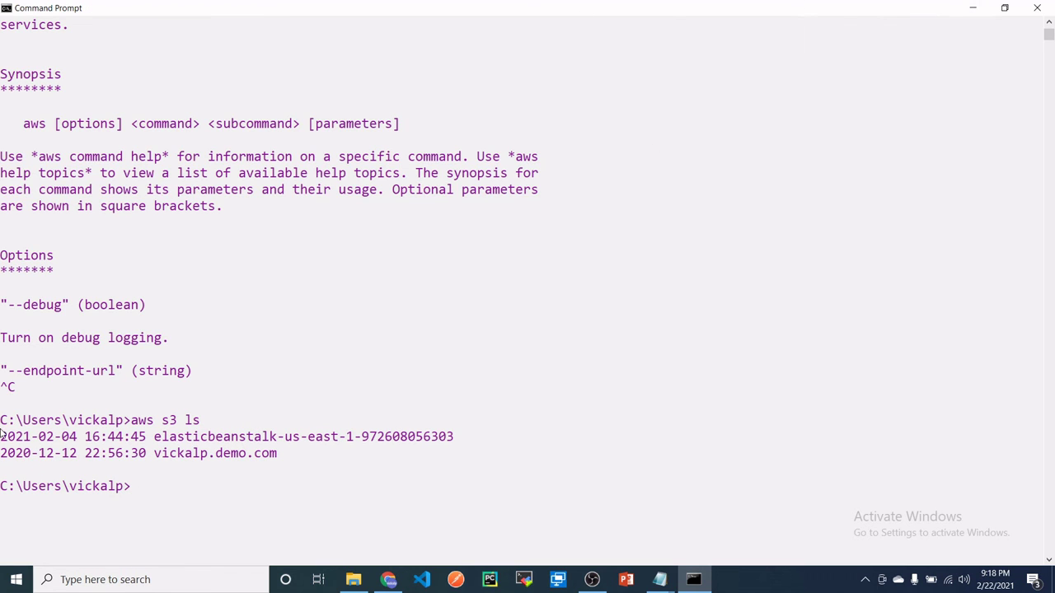
- Highlight the aws s3 ls command and the two bucket lines, then return to the browser
drag(1, 434, 278, 455)
click(289, 501)
click(275, 456)
drag(276, 455, 2, 439)
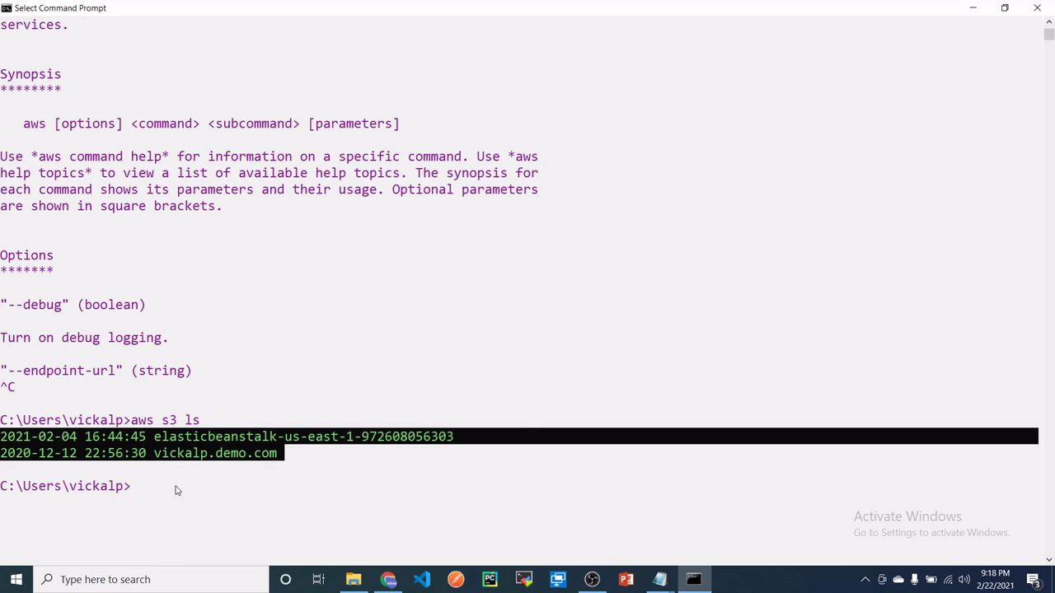
drag(178, 428, 78, 426)
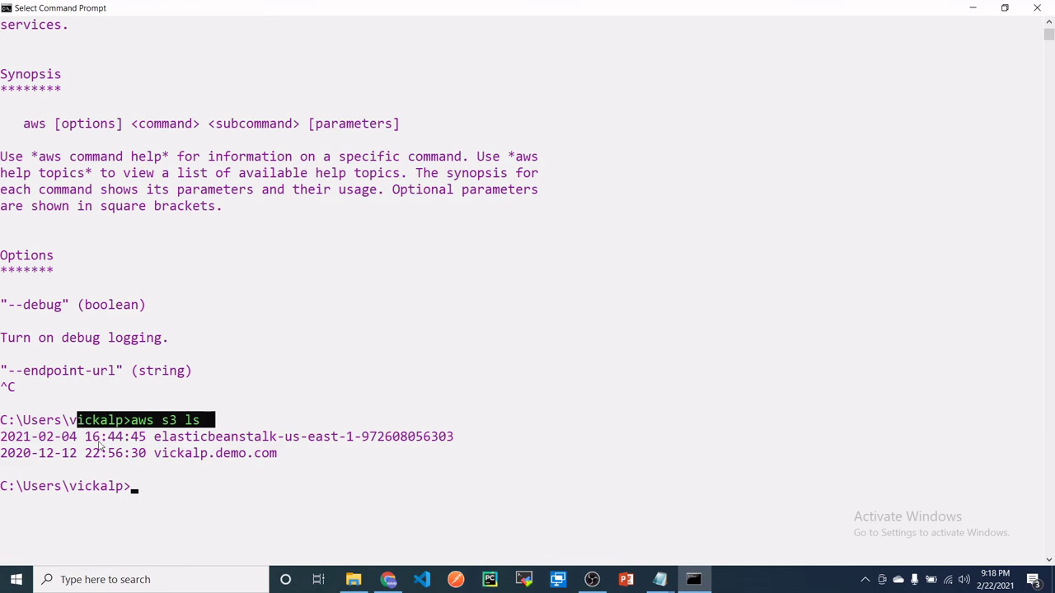
click(179, 503)
click(156, 493)
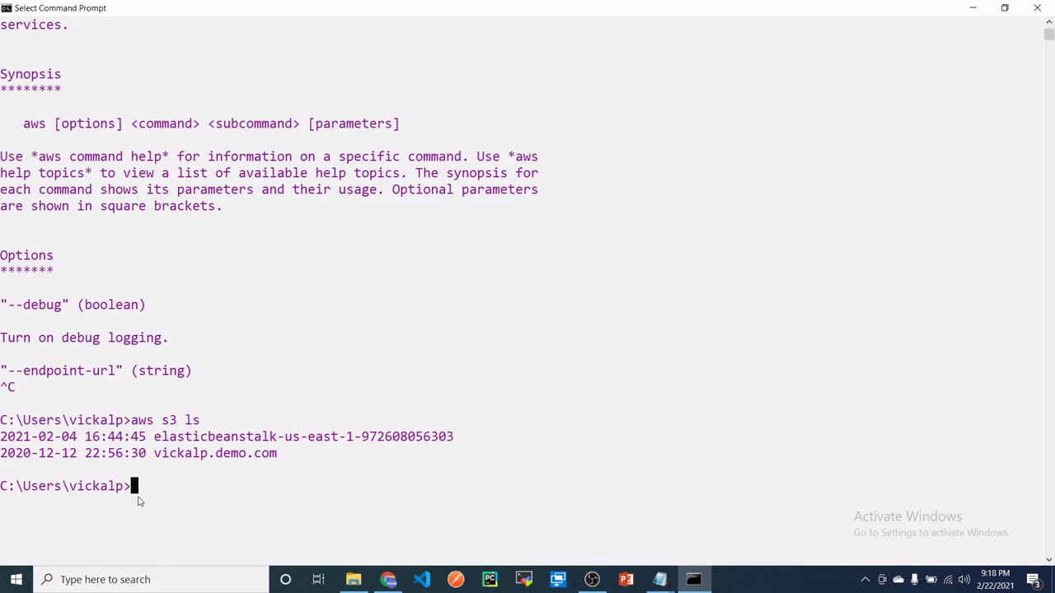
click(205, 488)
drag(132, 420, 215, 425)
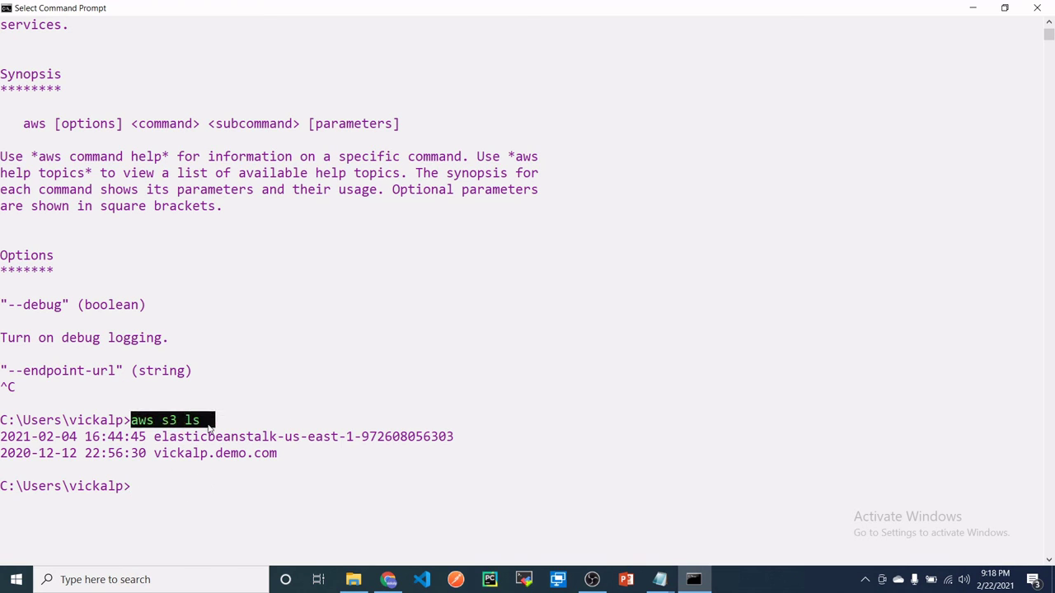
click(182, 504)
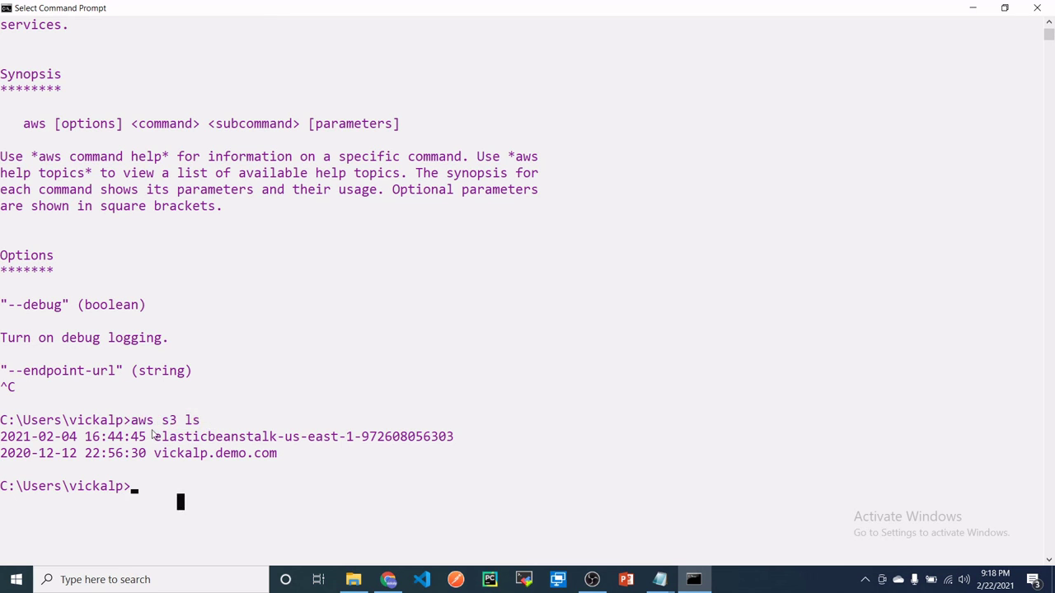
drag(148, 437, 290, 460)
click(388, 579)
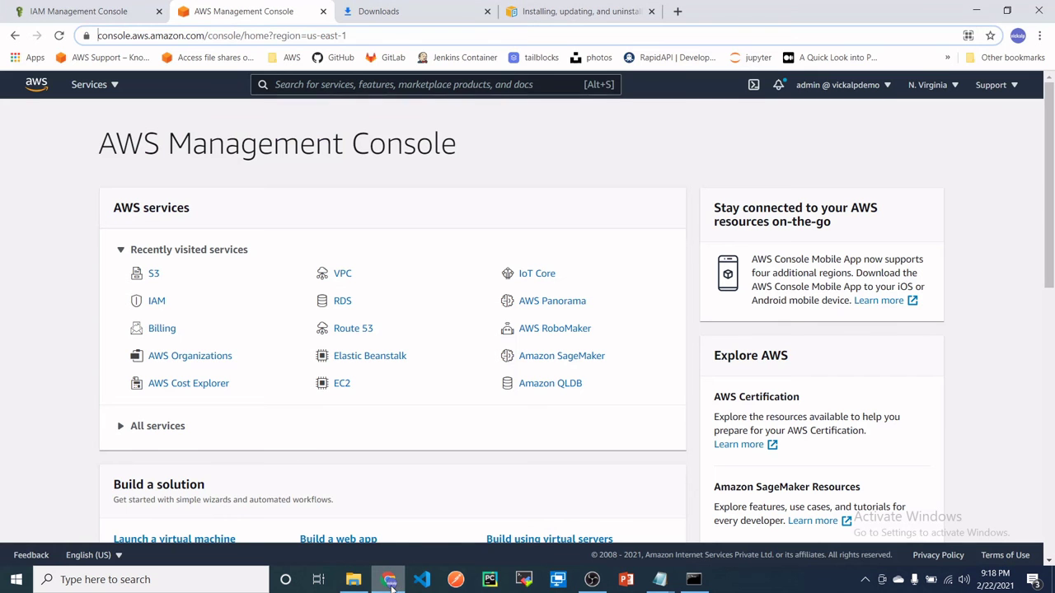
- Open S3 from Recently visited services and highlight both buckets' US East (N. Virginia) region
click(152, 275)
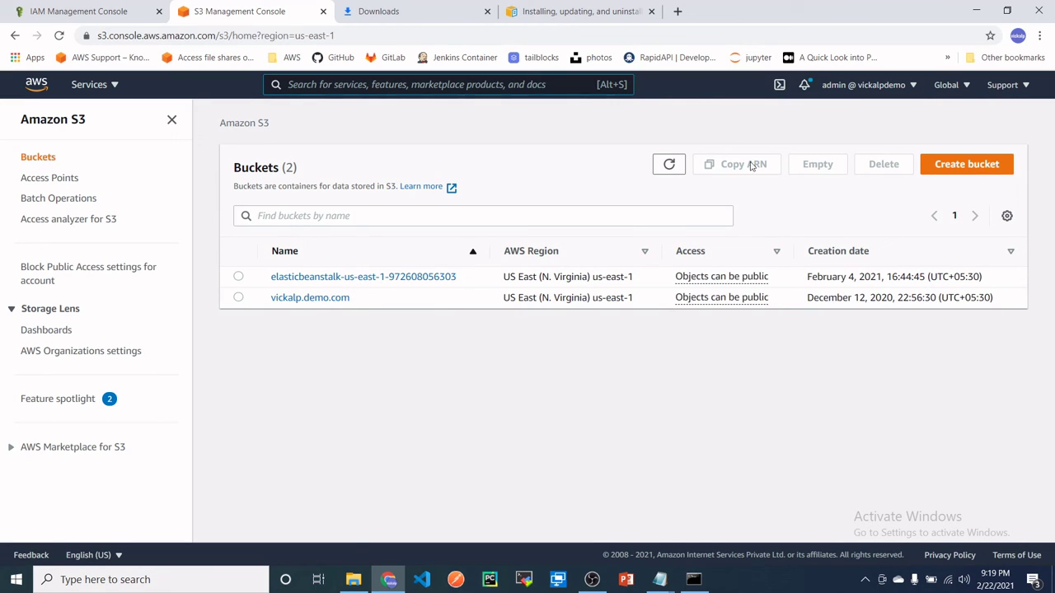
drag(534, 277, 640, 285)
click(619, 318)
click(579, 372)
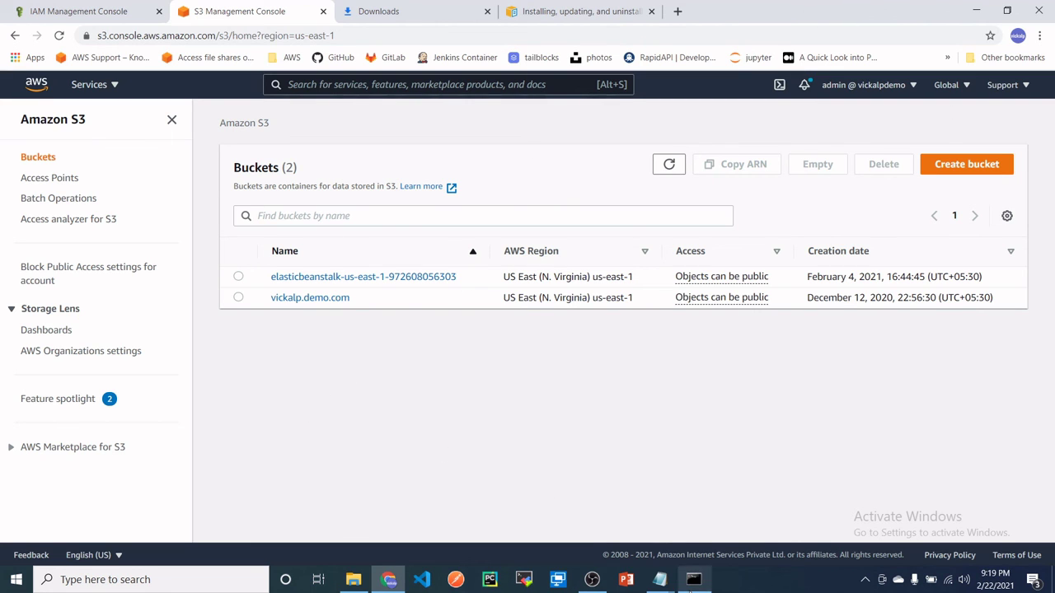
click(693, 579)
click(234, 487)
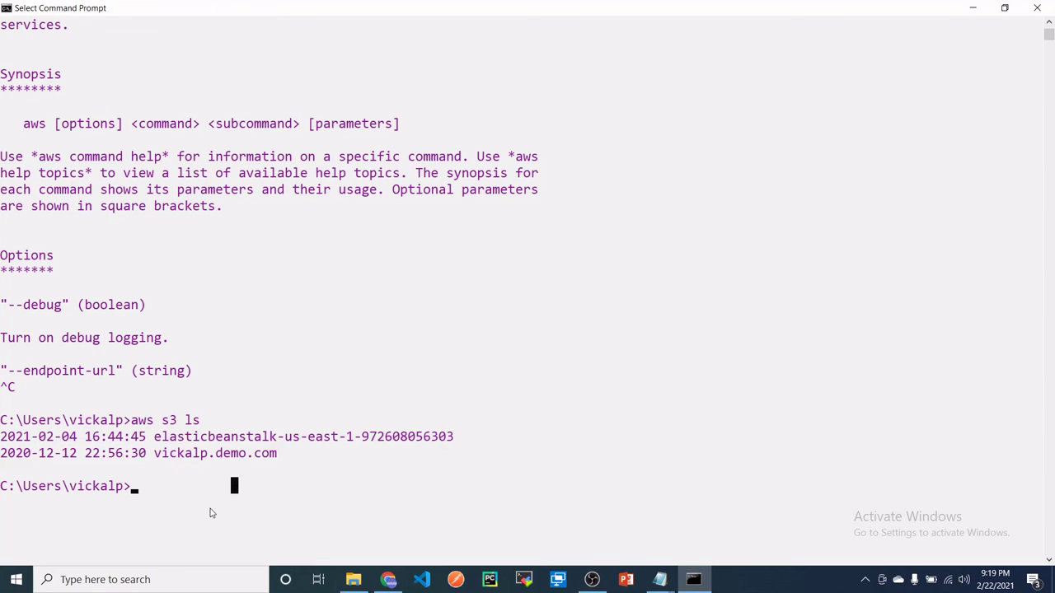
drag(132, 420, 238, 423)
click(219, 486)
drag(309, 473, 1, 437)
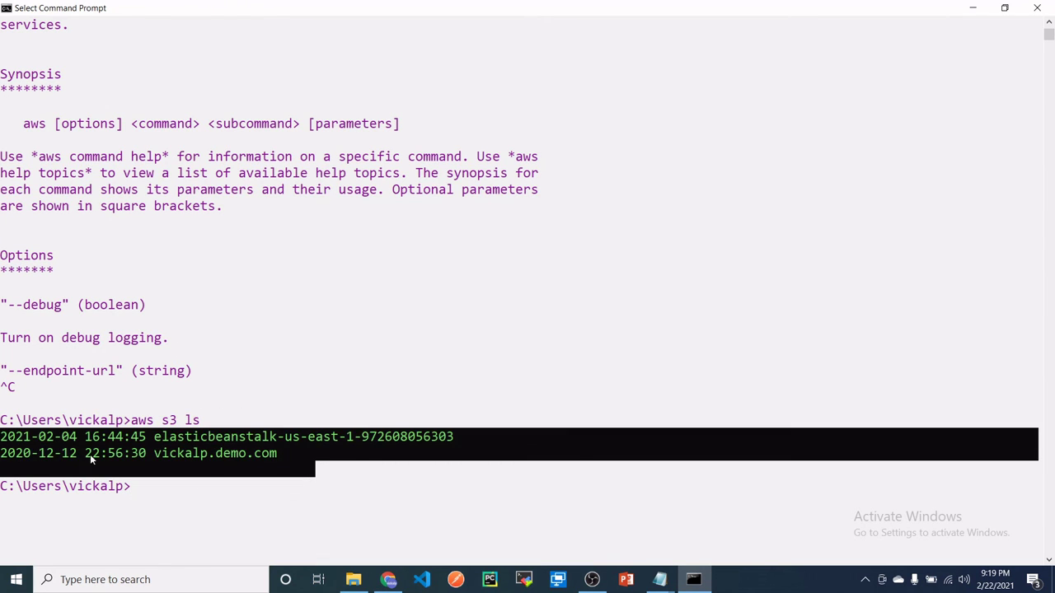
click(174, 439)
drag(282, 458, 3, 422)
click(219, 471)
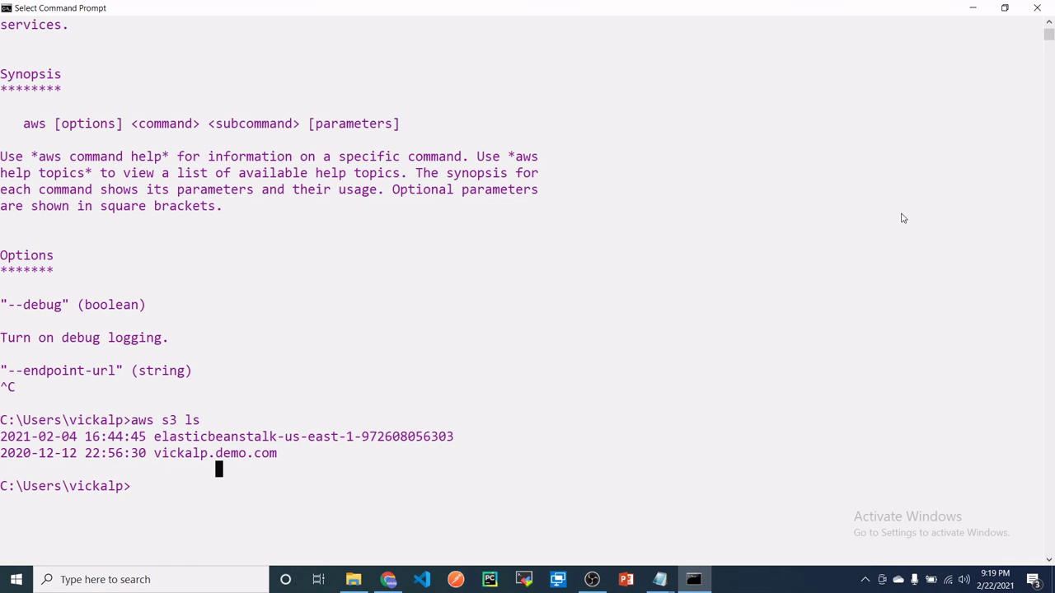
click(972, 8)
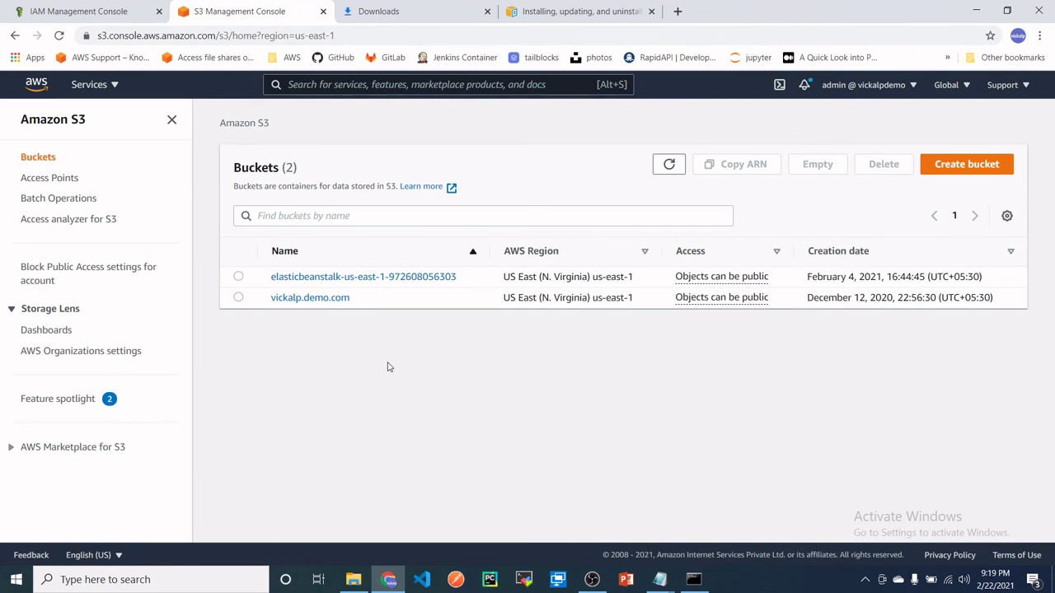